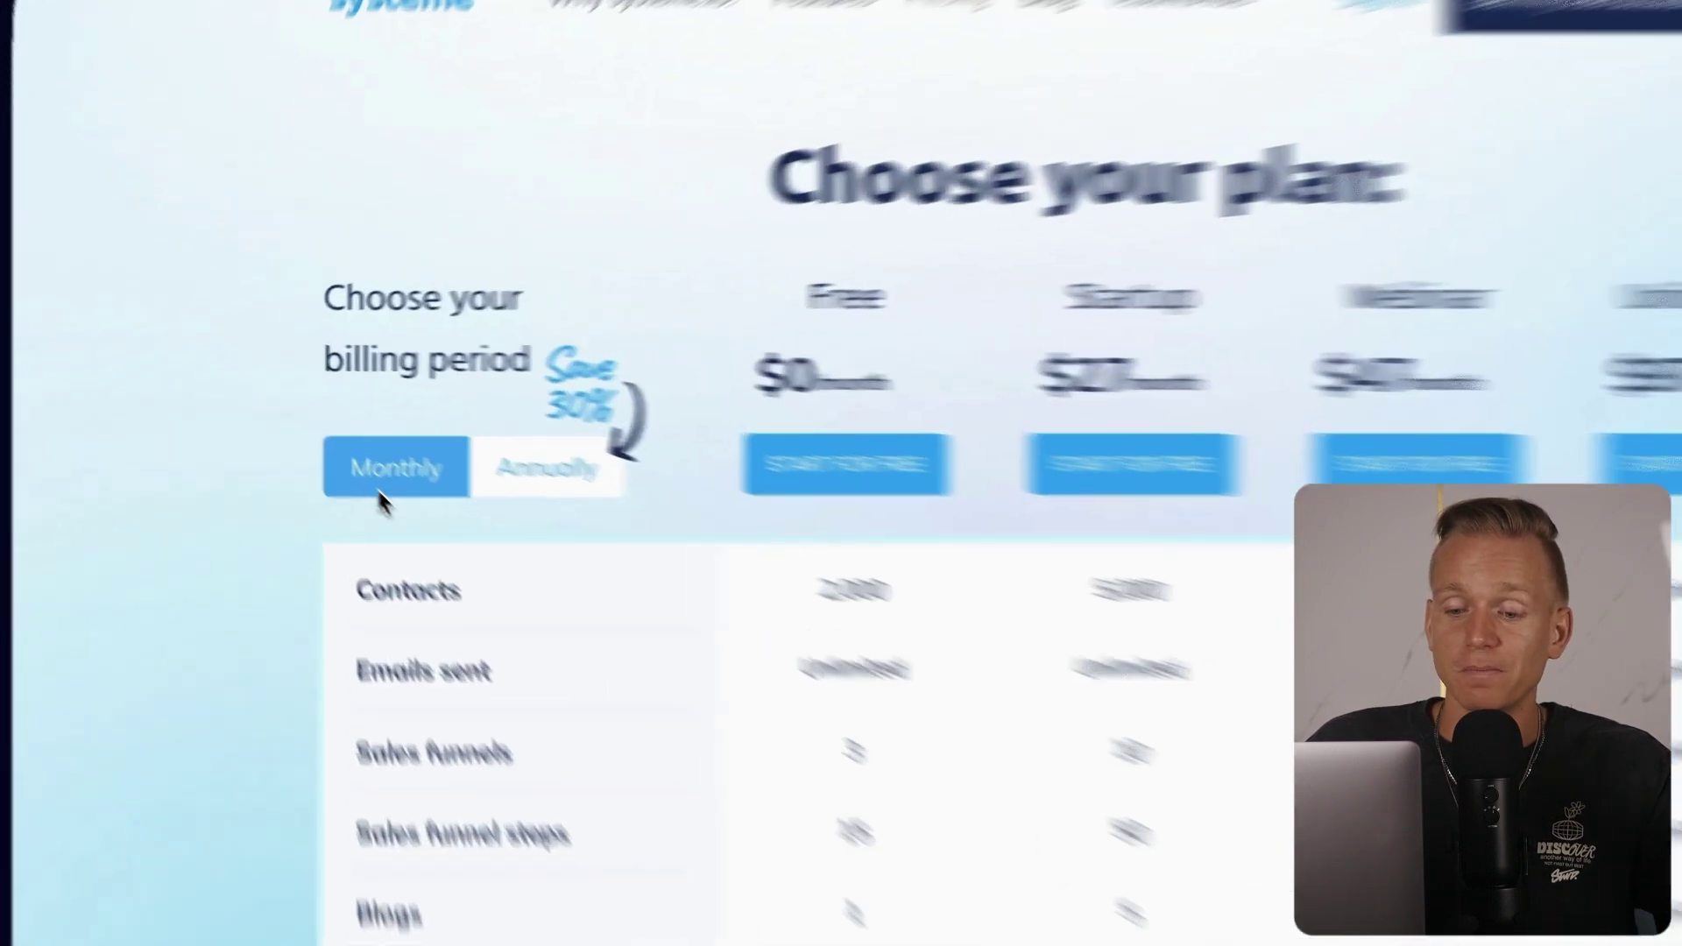
Switch the pricing to annual billing and compare the yearly prices of the Startup, Webinar and Unlimited plans
click(450, 445)
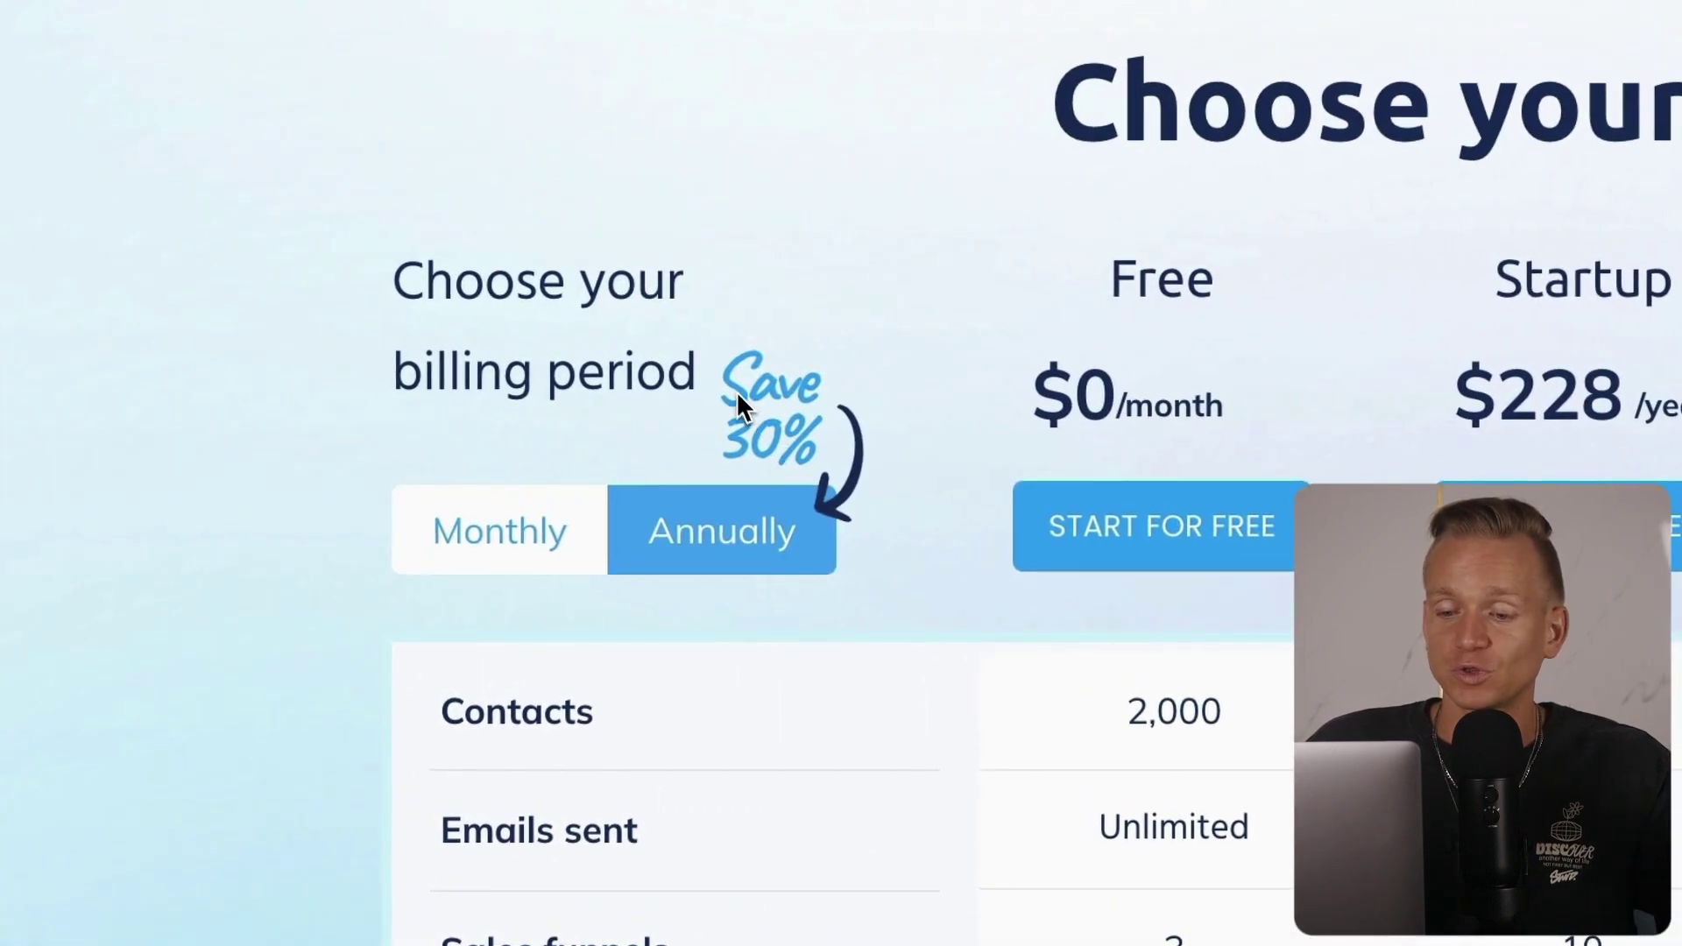
drag(602, 473, 645, 477)
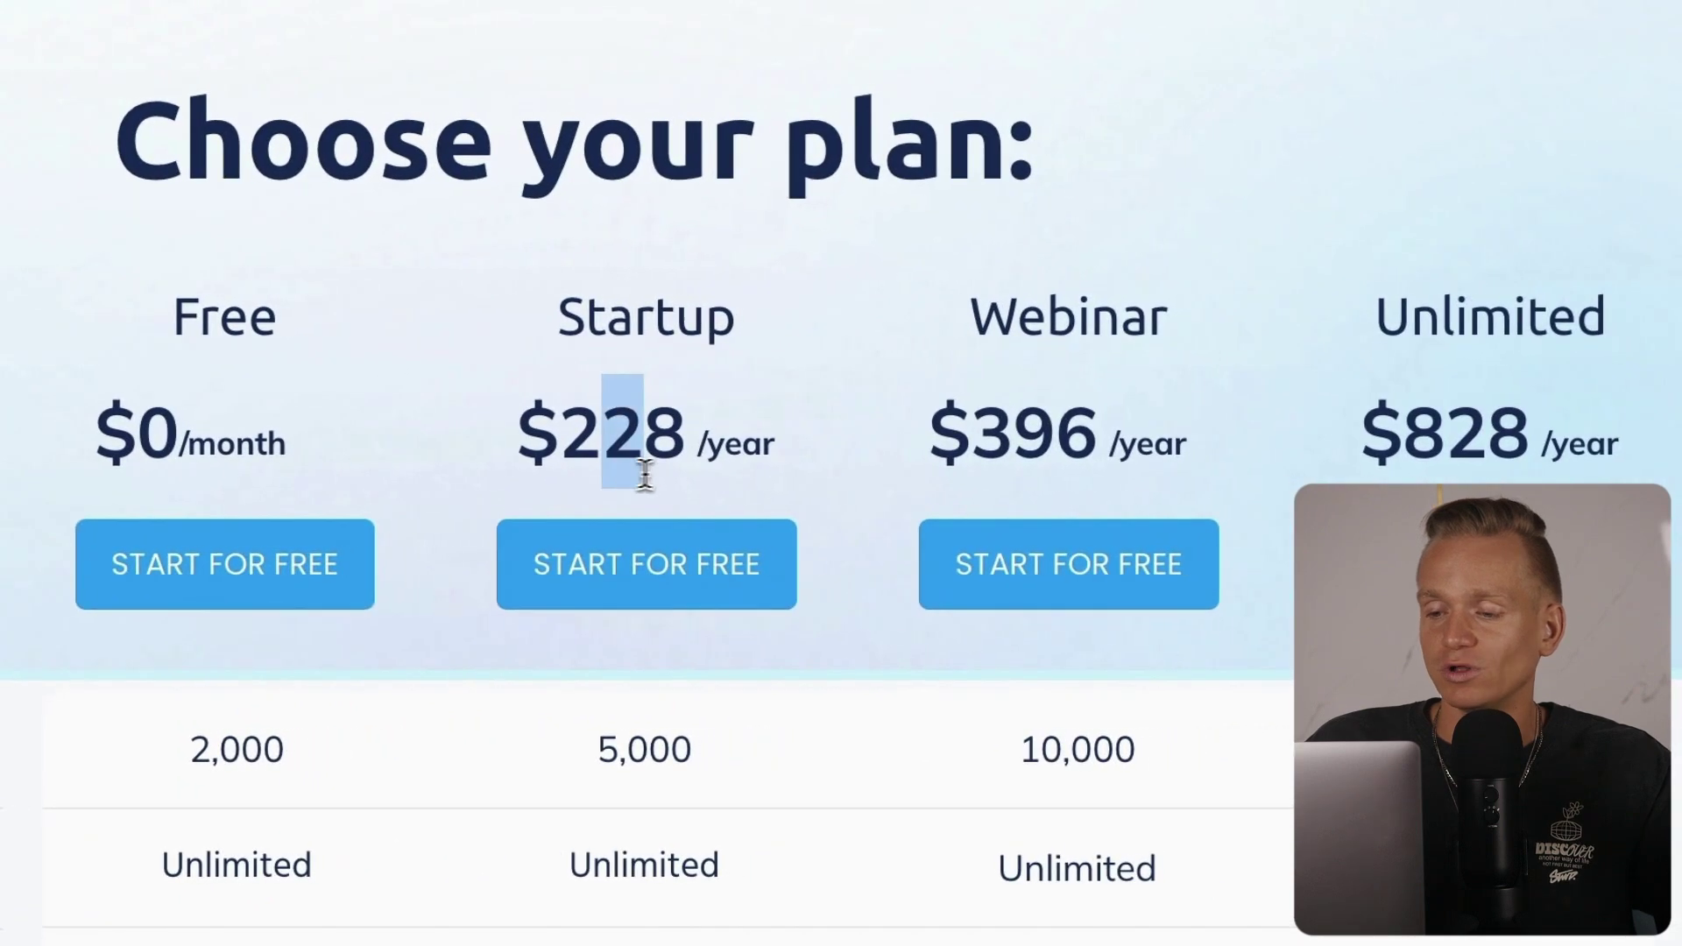
drag(969, 450, 1138, 465)
drag(1359, 464, 1576, 431)
click(1097, 530)
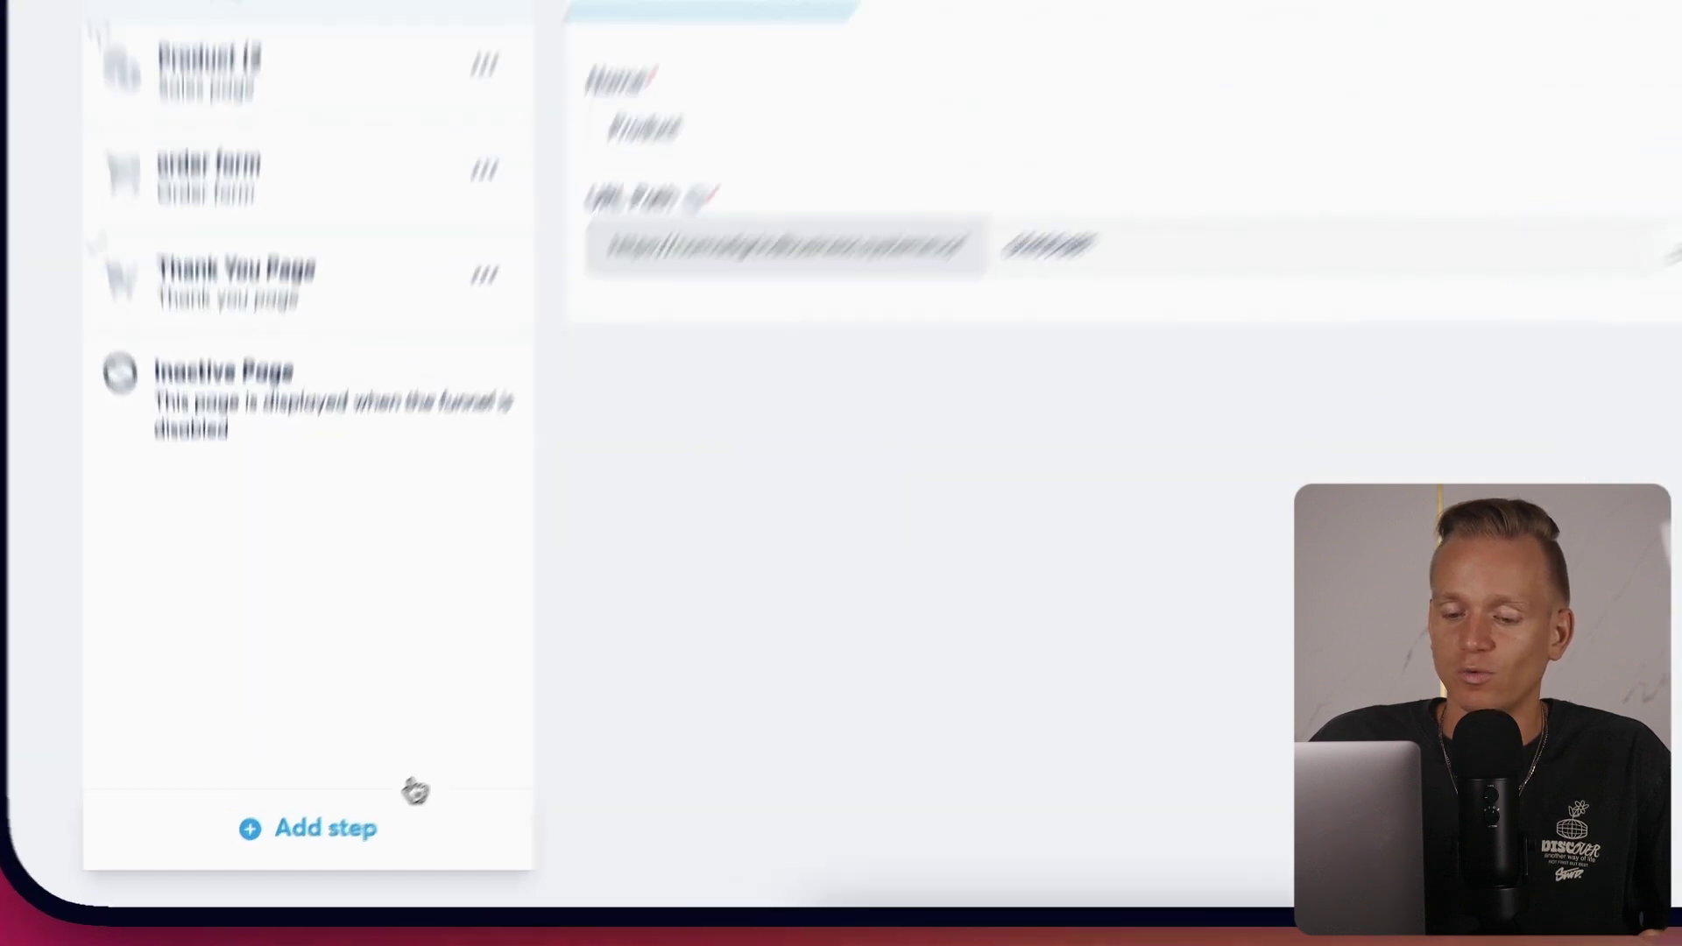
Examine the step types available for a new step in the test sell funnel, from Opt-in to Misc, without creating one
click(322, 856)
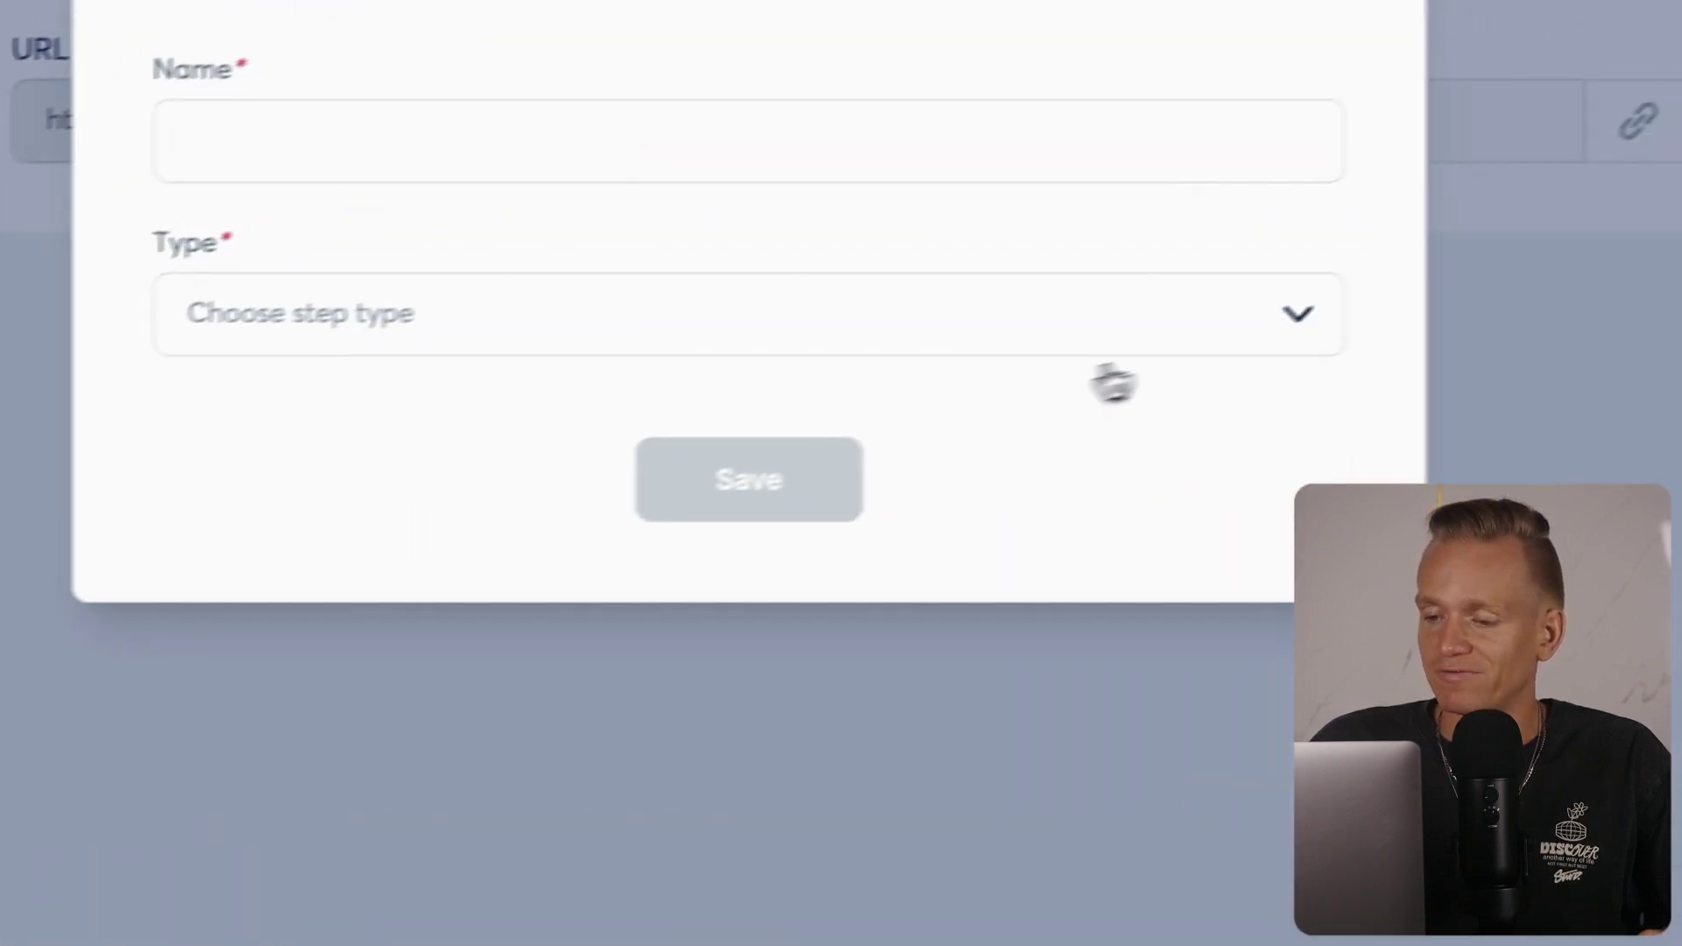
click(1287, 315)
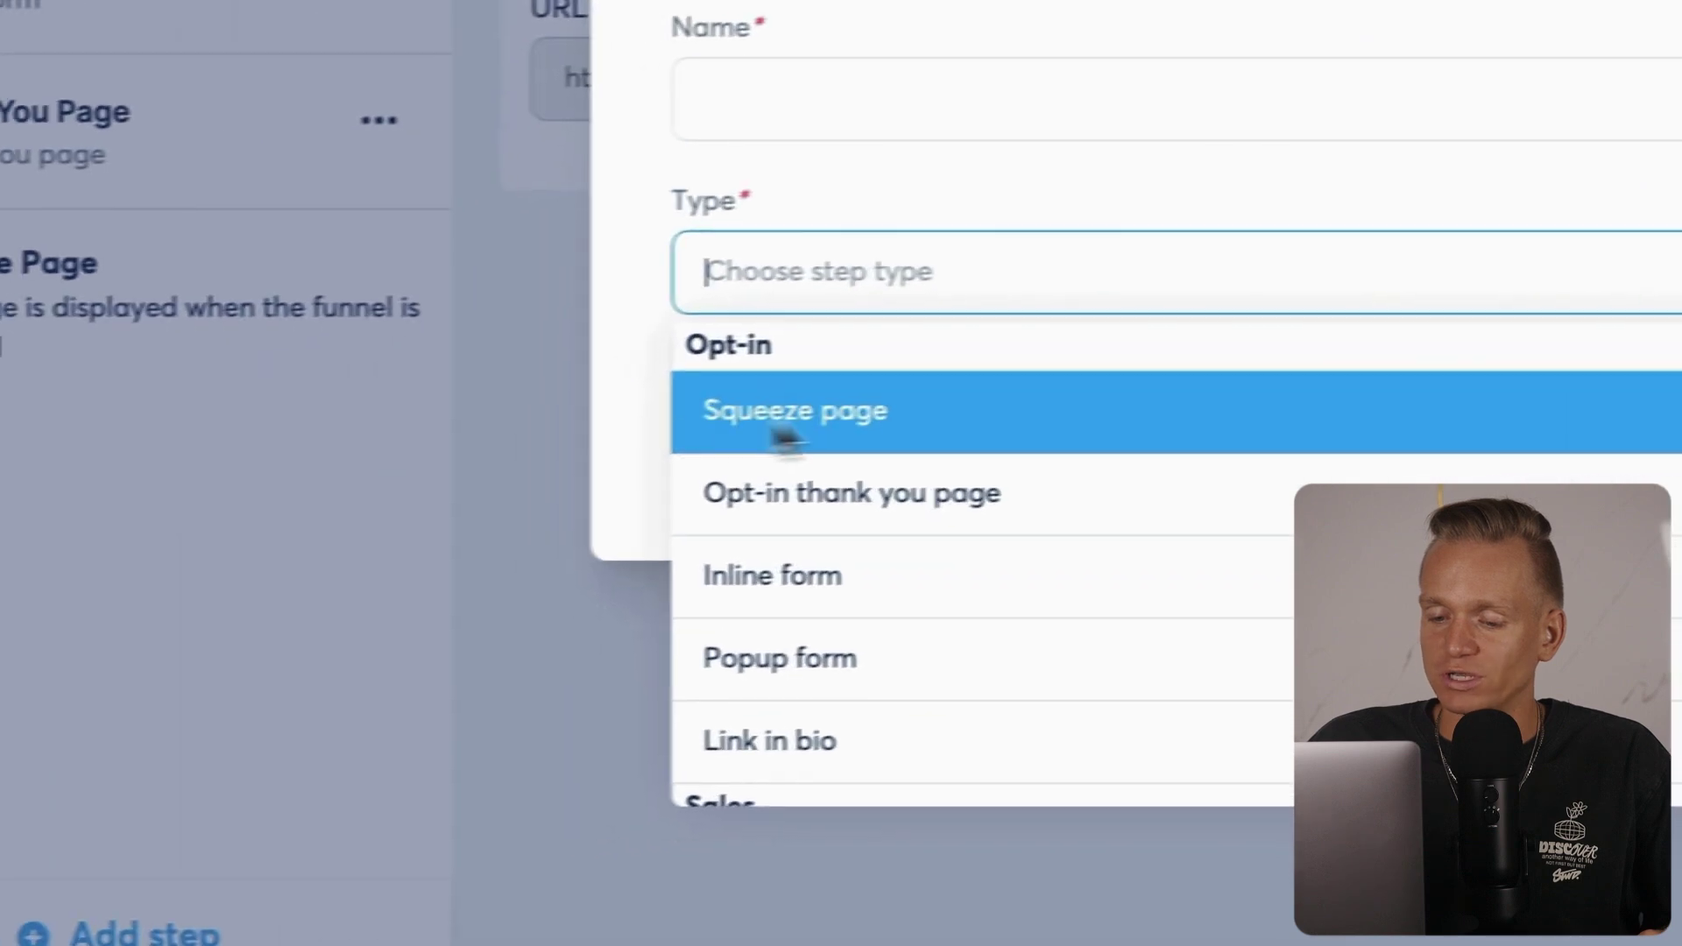
scroll(776, 664, down, 5)
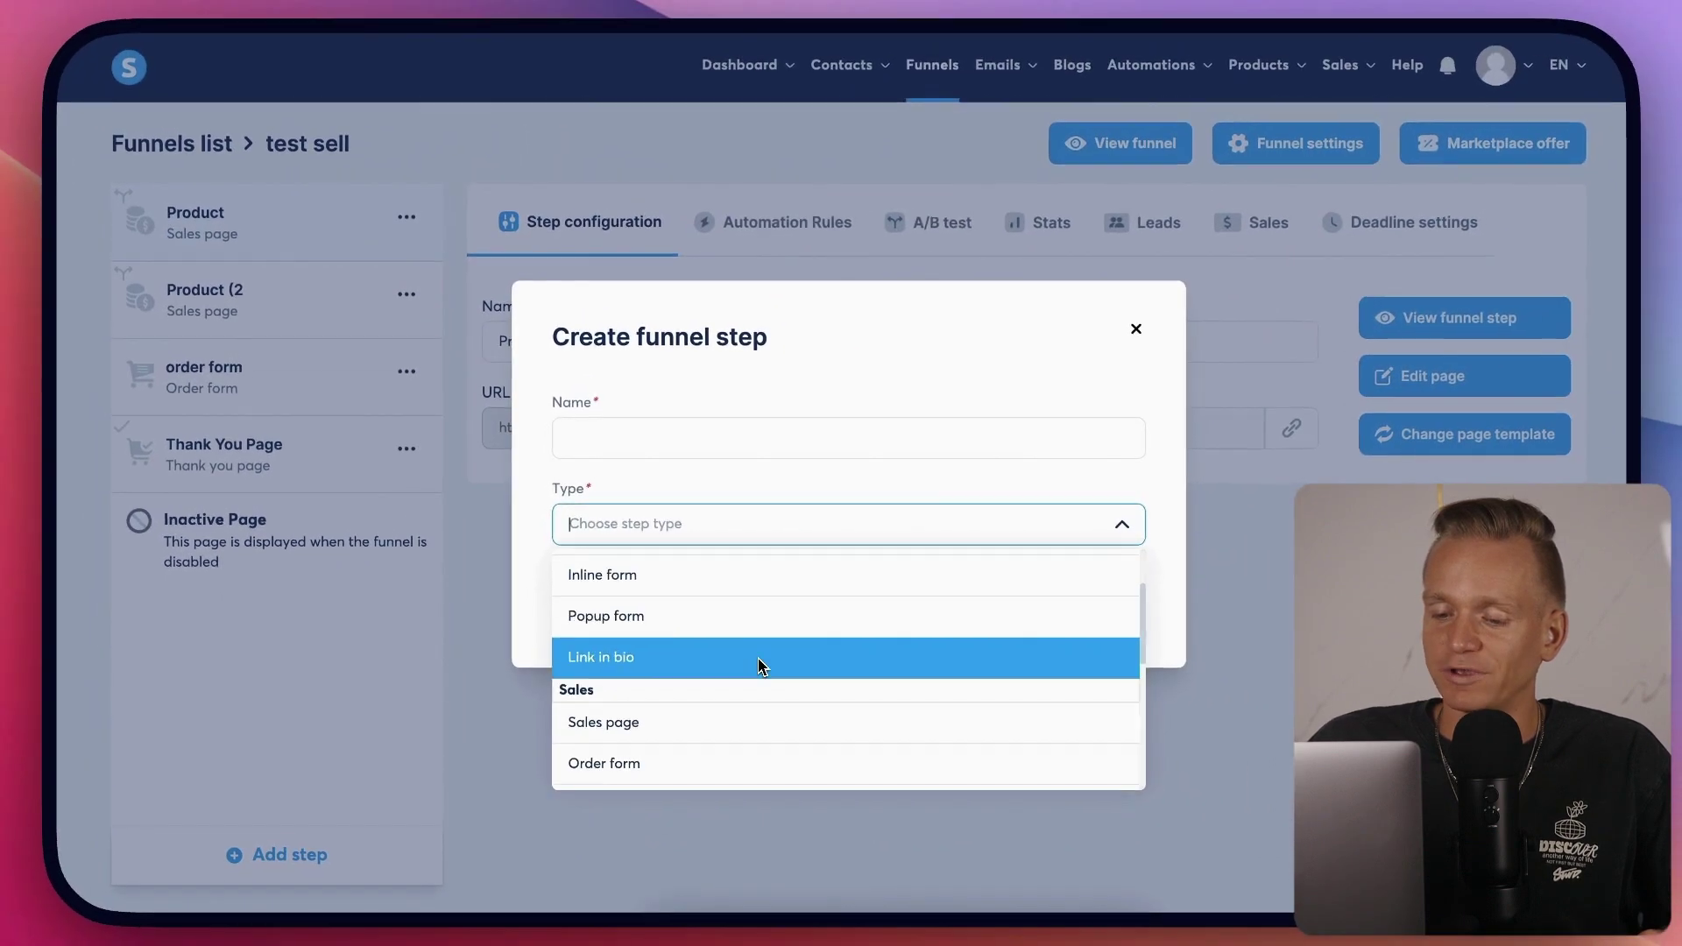
scroll(745, 668, down, 2)
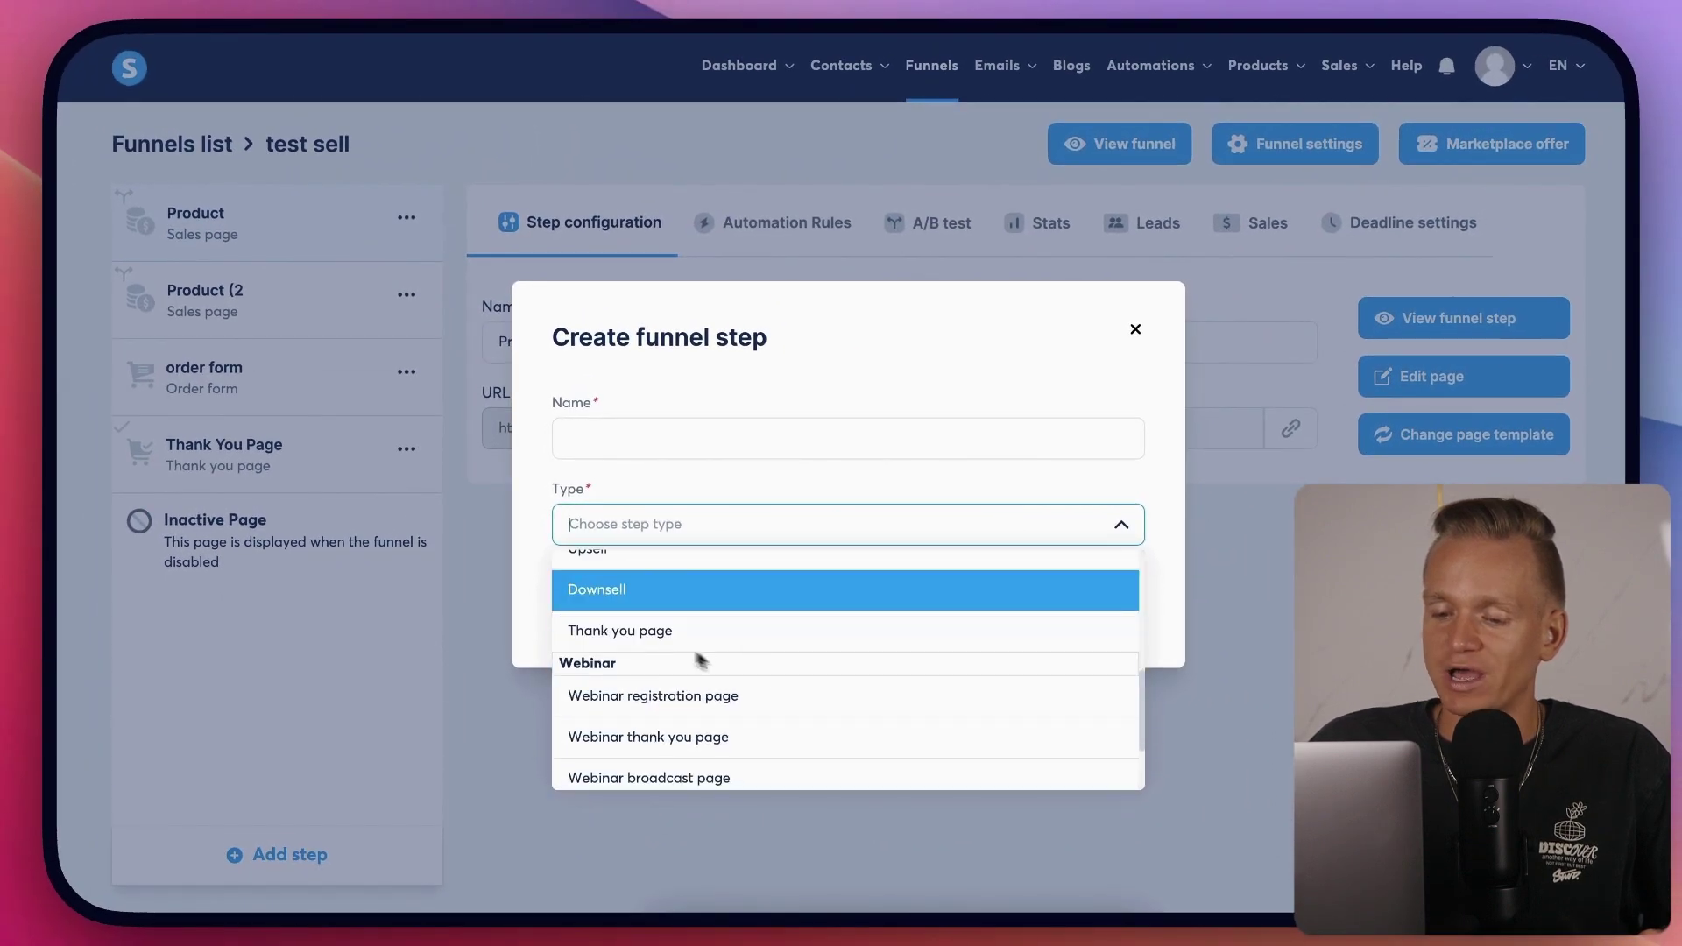
scroll(739, 646, down, 3)
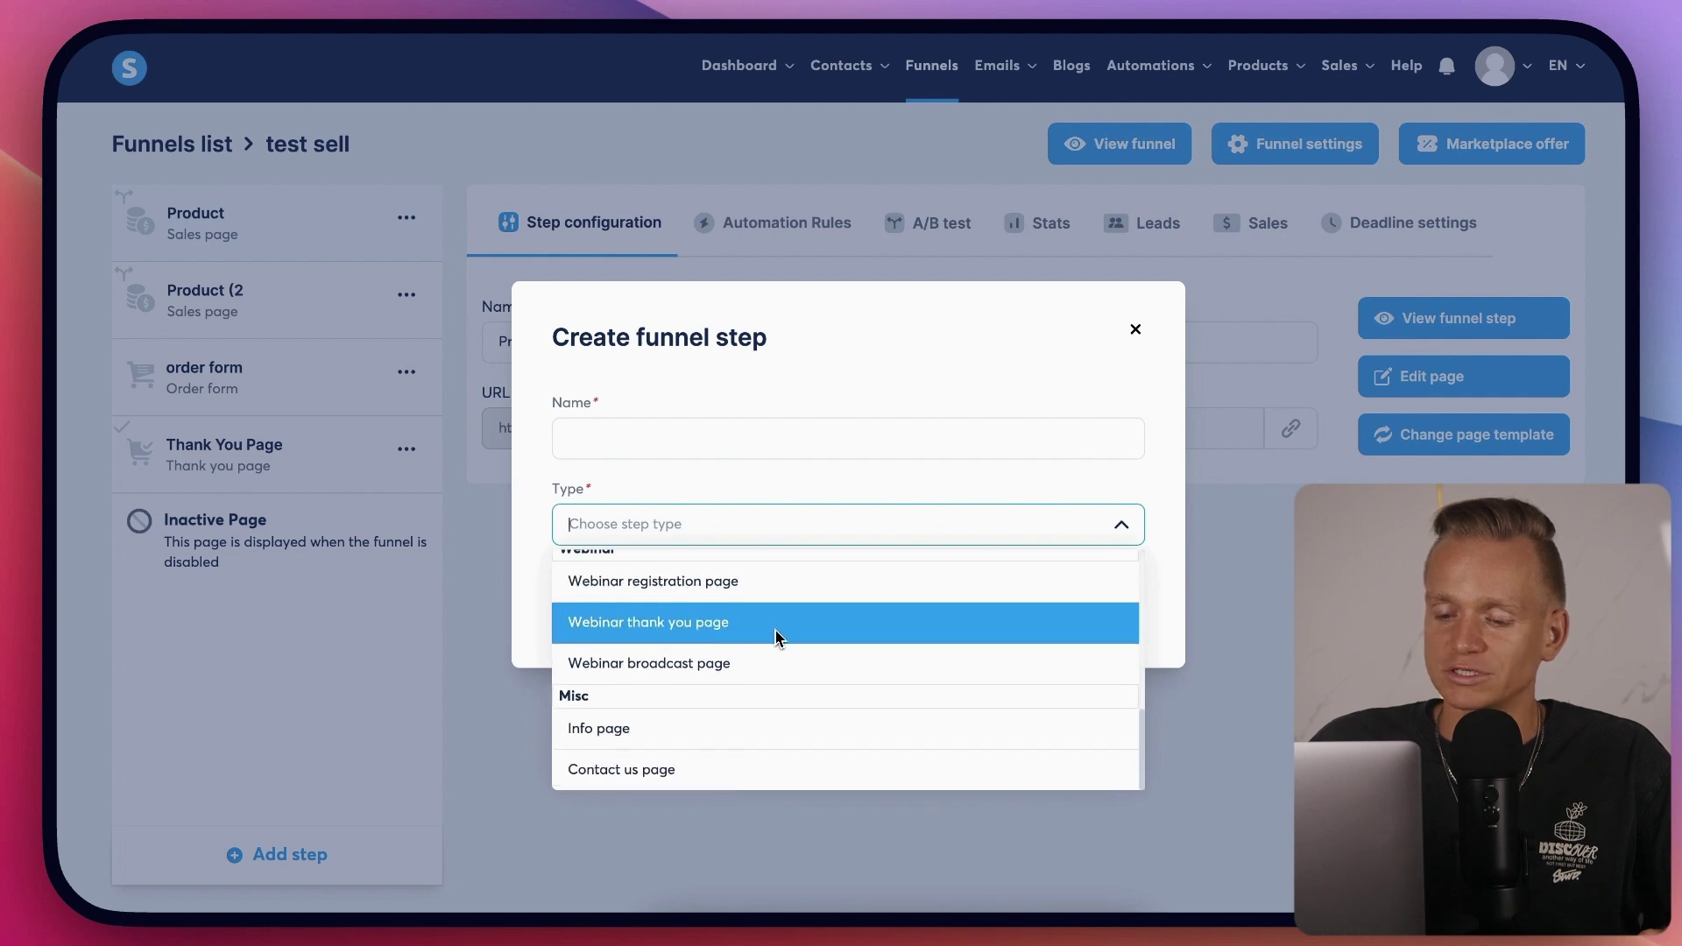
scroll(731, 727, up, 10)
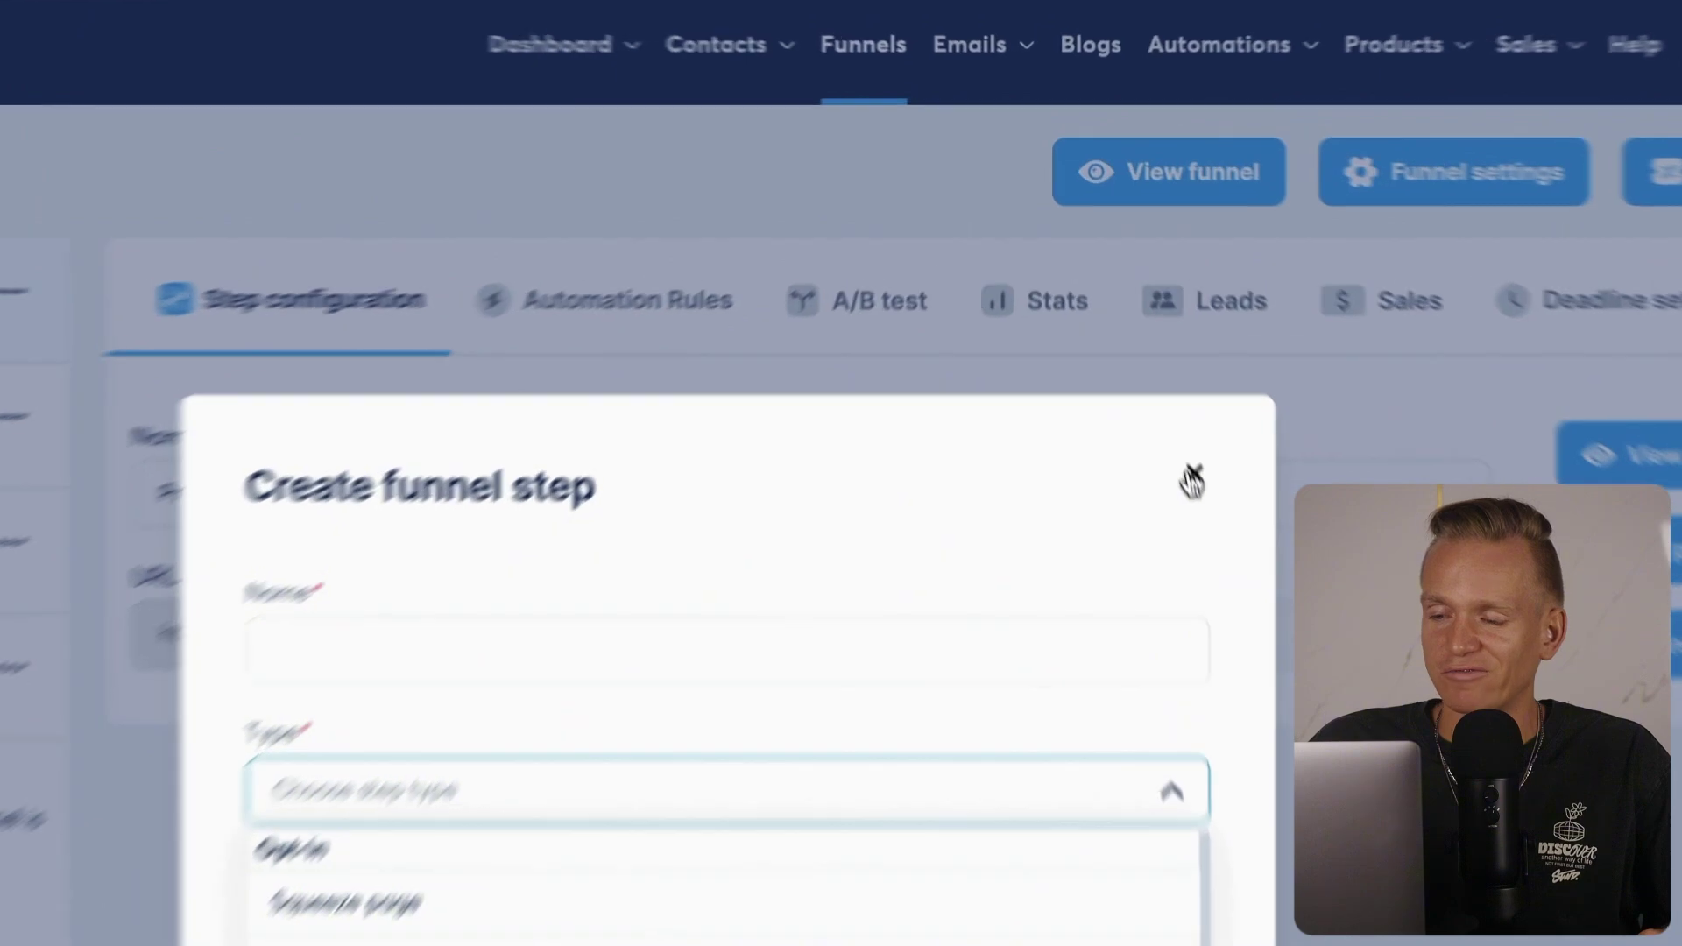
click(1135, 330)
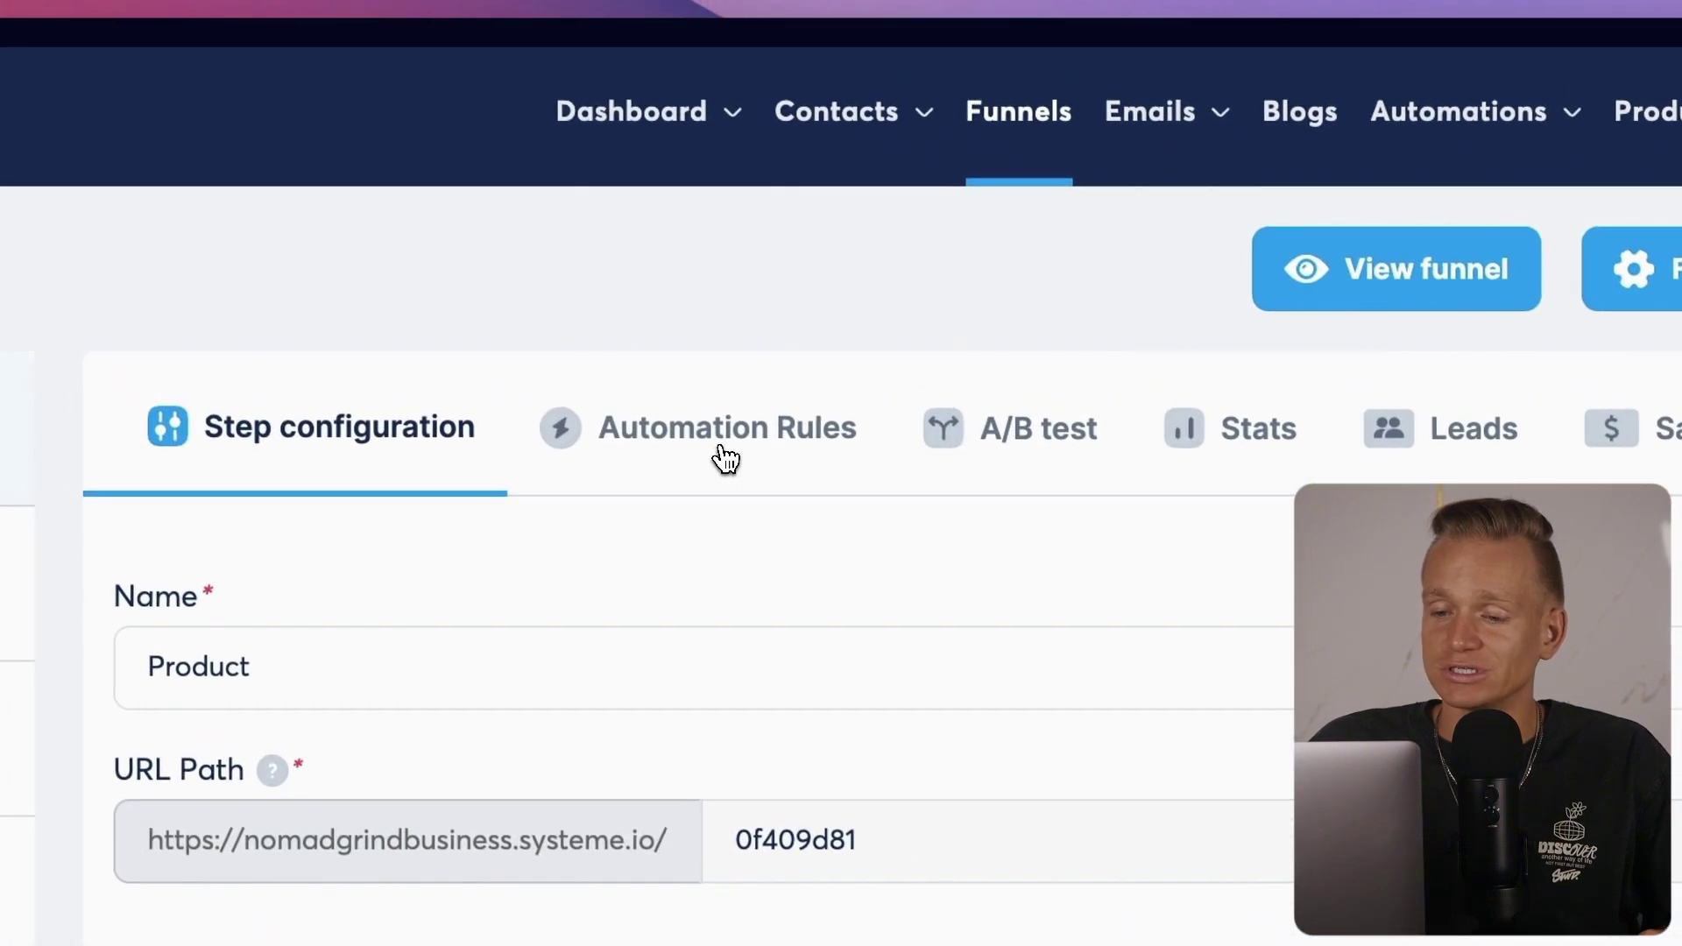
Review the automation rules and A/B test of the funnel's Product step, and return to its step configuration
click(530, 359)
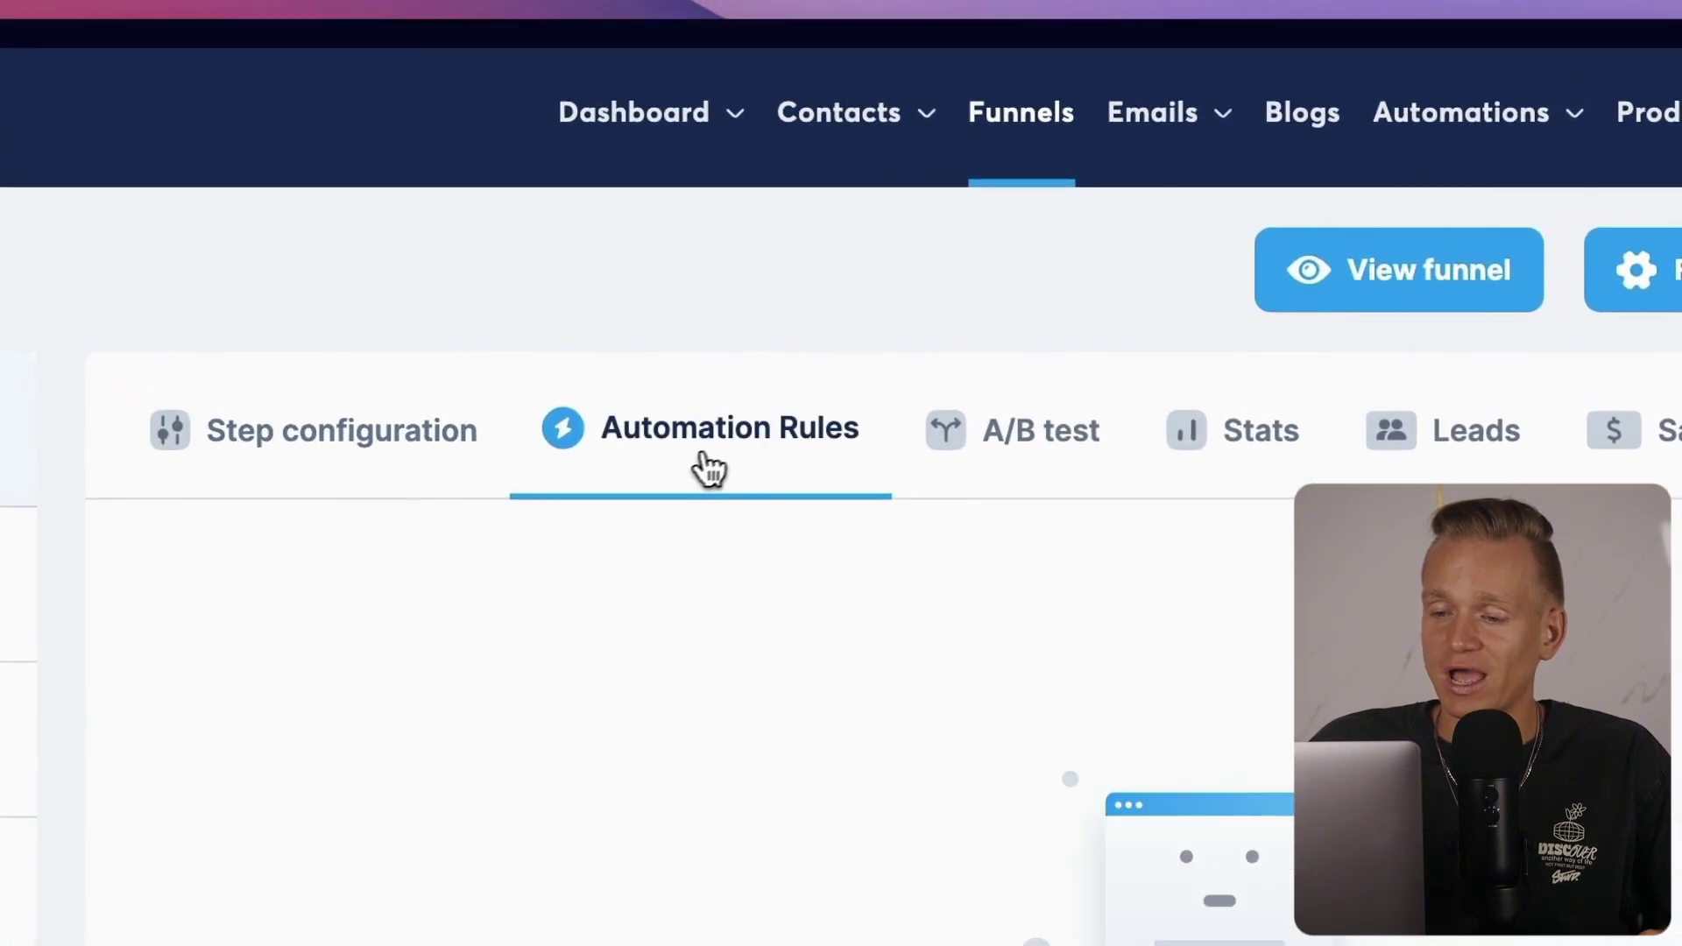
click(1035, 473)
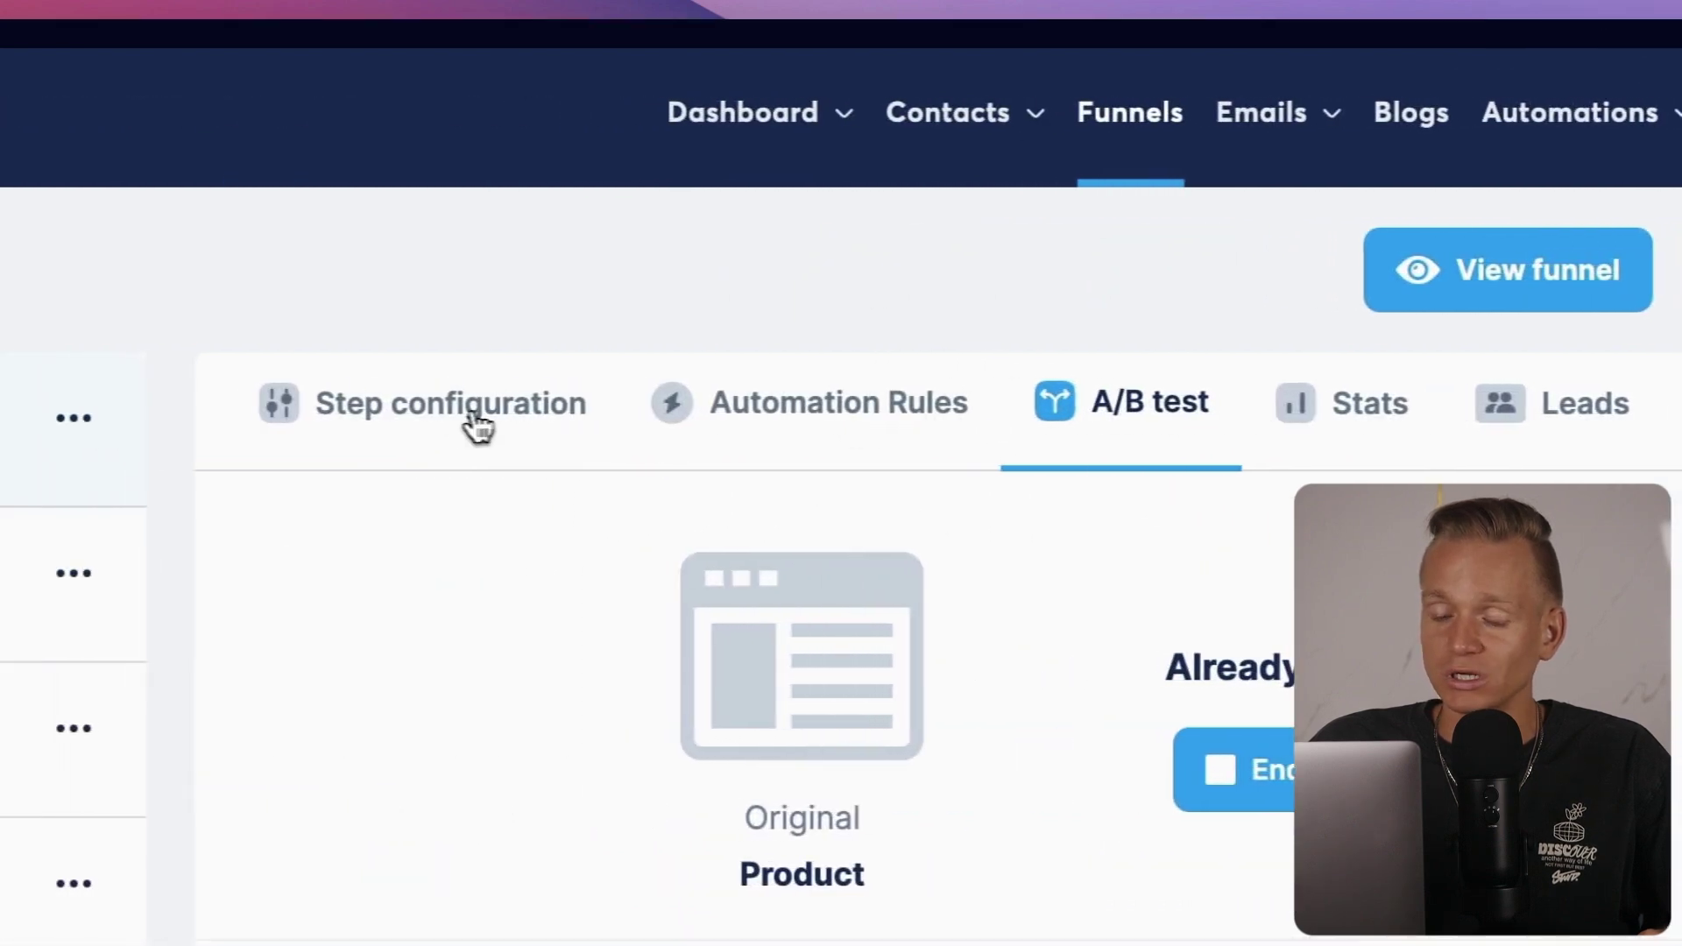
click(478, 427)
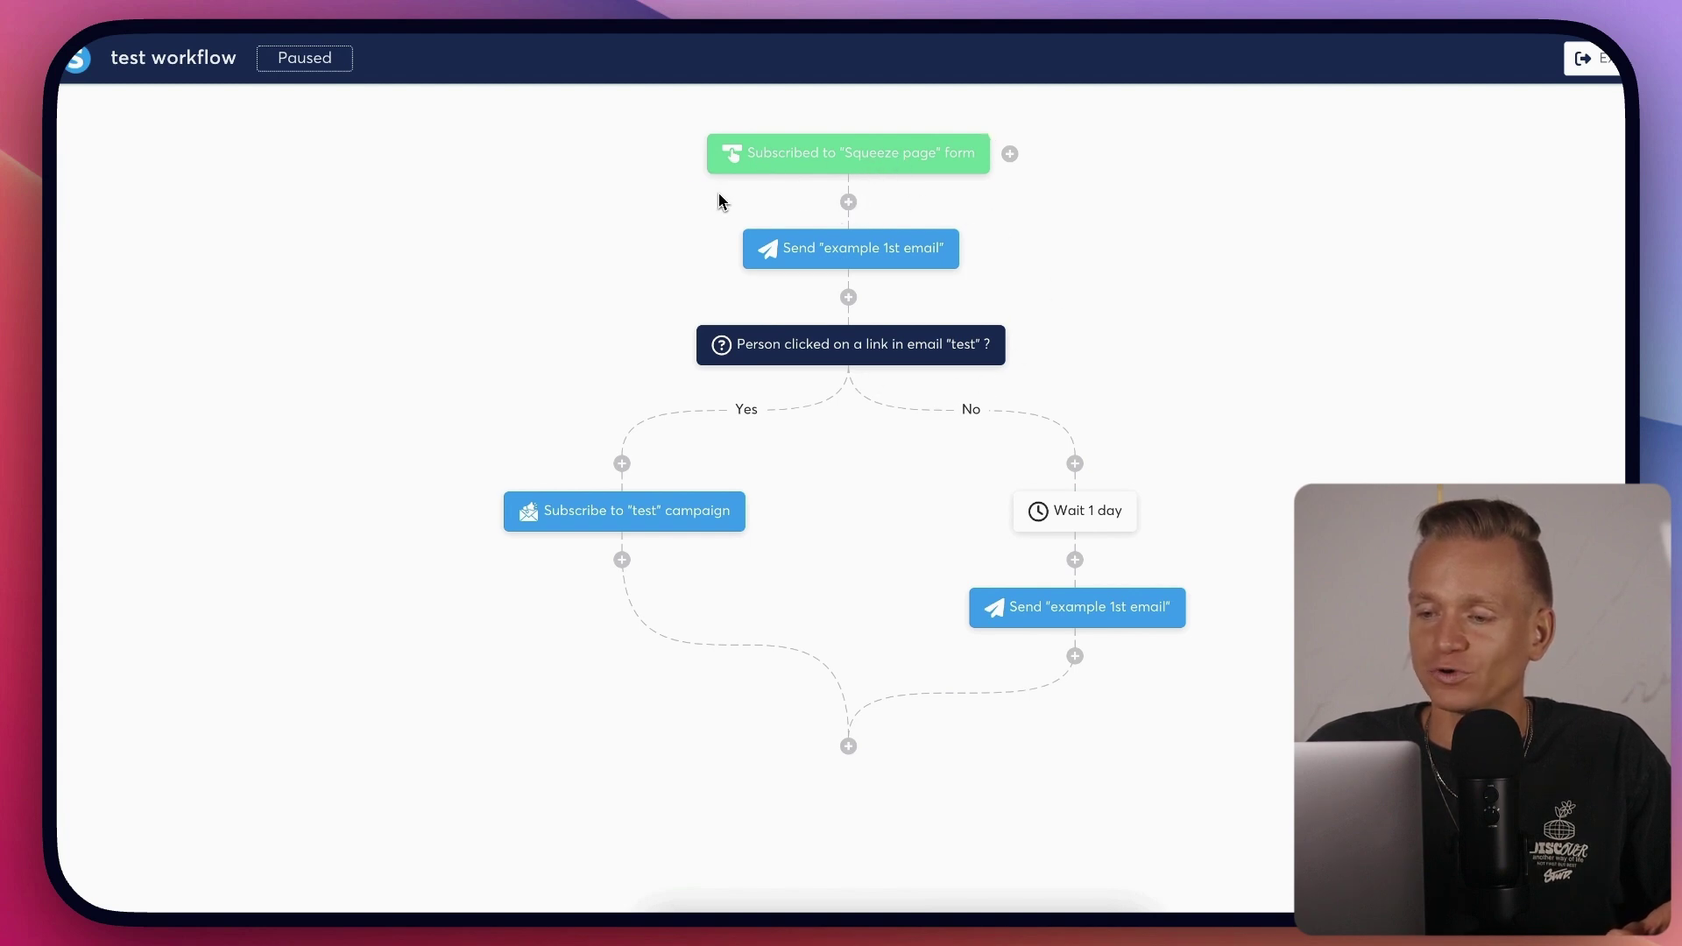
Check which kinds of step can be added at the end of the test workflow, without adding one
mouse_move(848, 169)
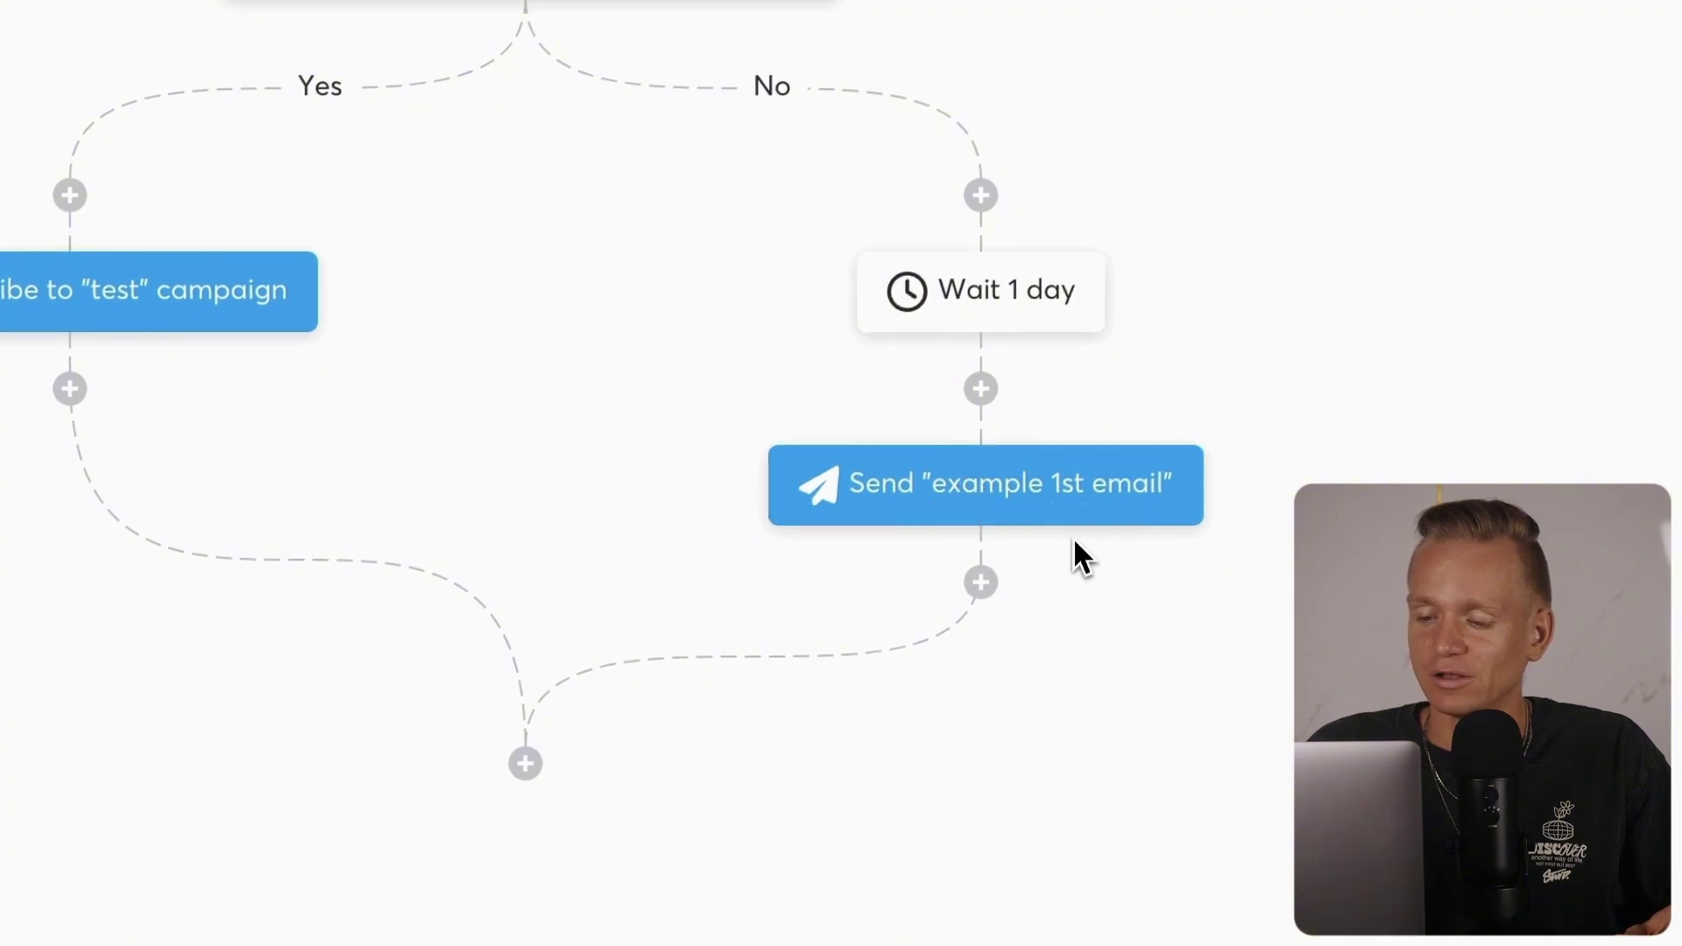
click(525, 762)
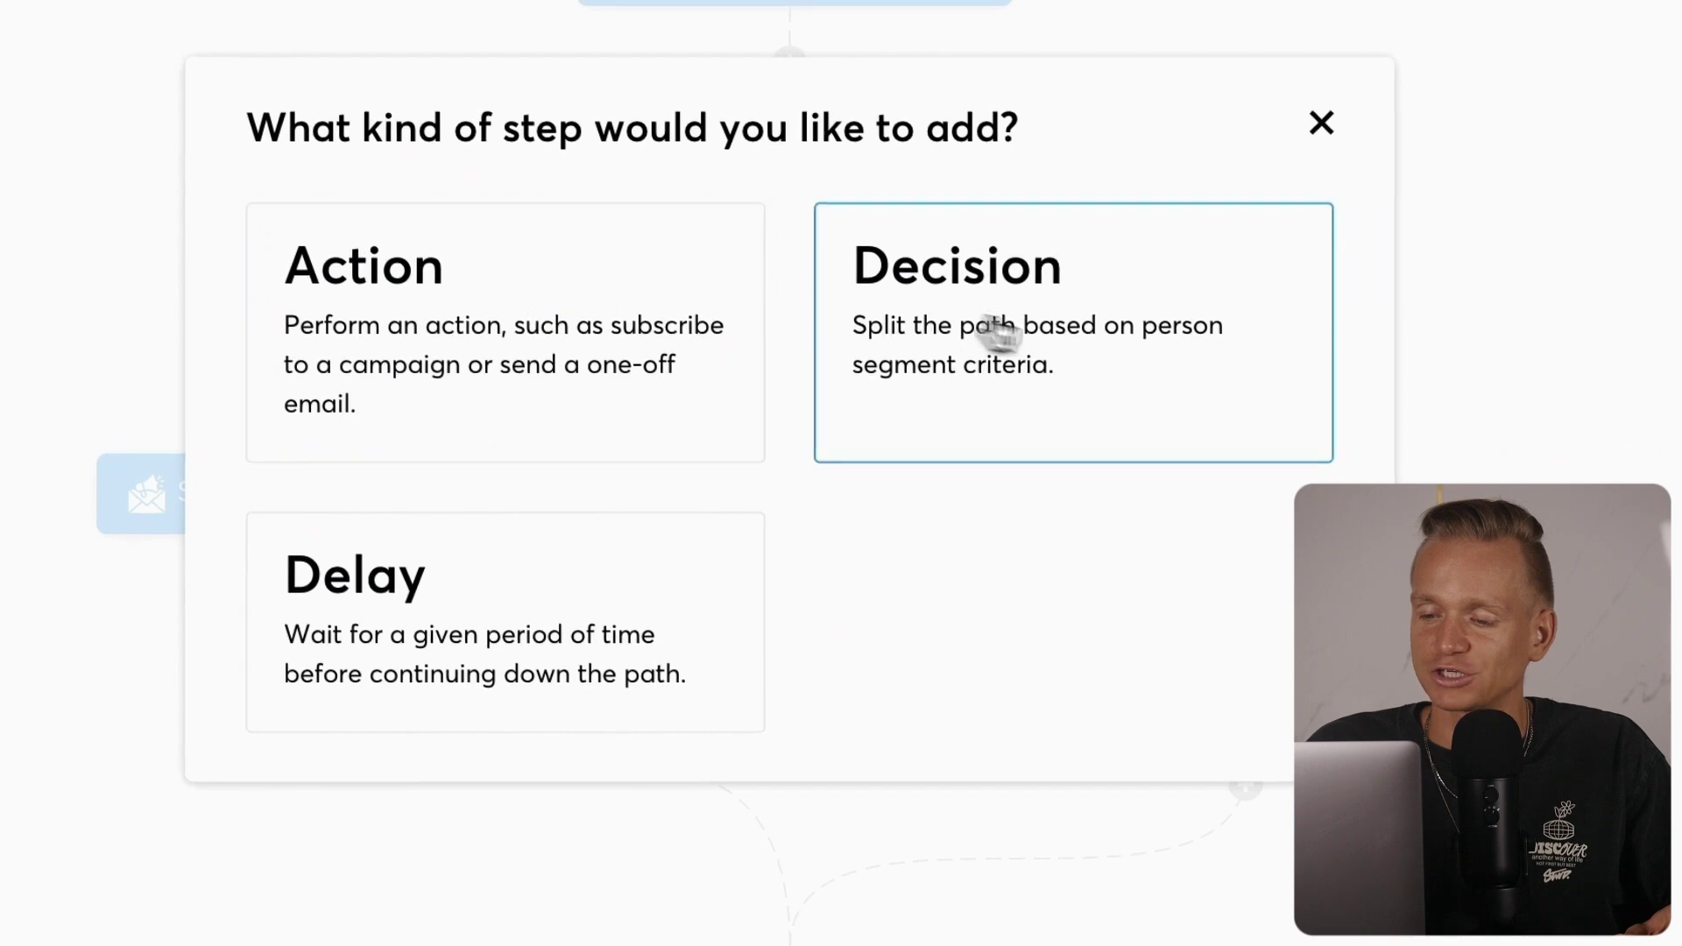
click(1321, 123)
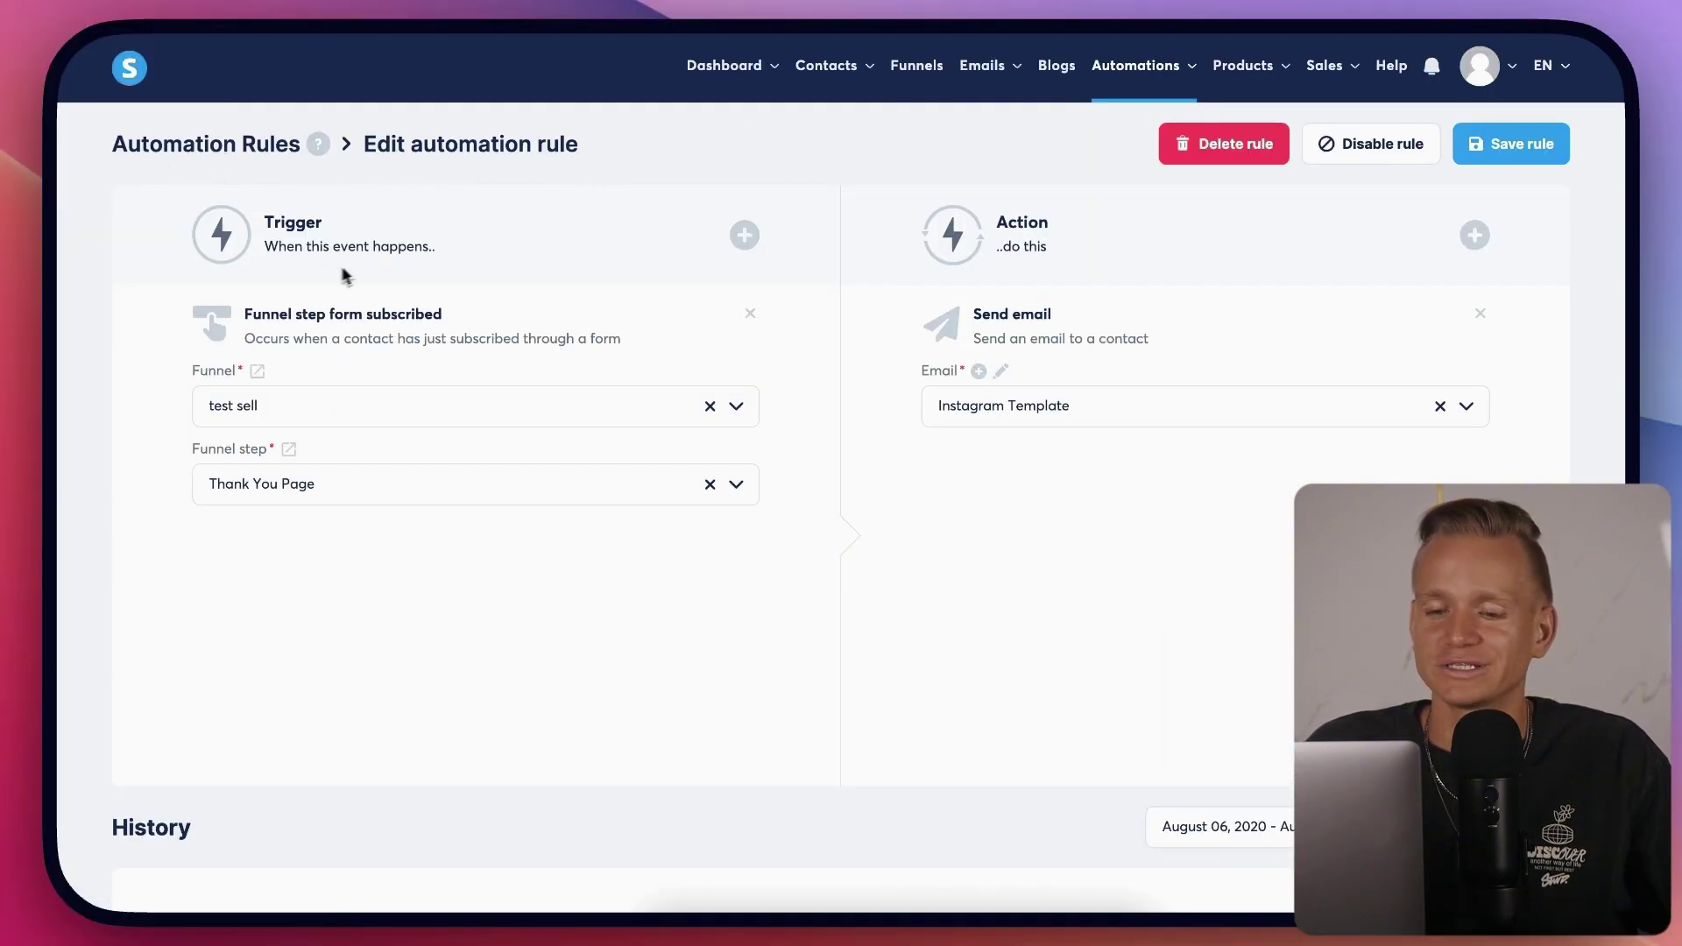
Look through the triggers that can be added to the automation rule and close the list without choosing one
drag(265, 233, 331, 248)
click(744, 236)
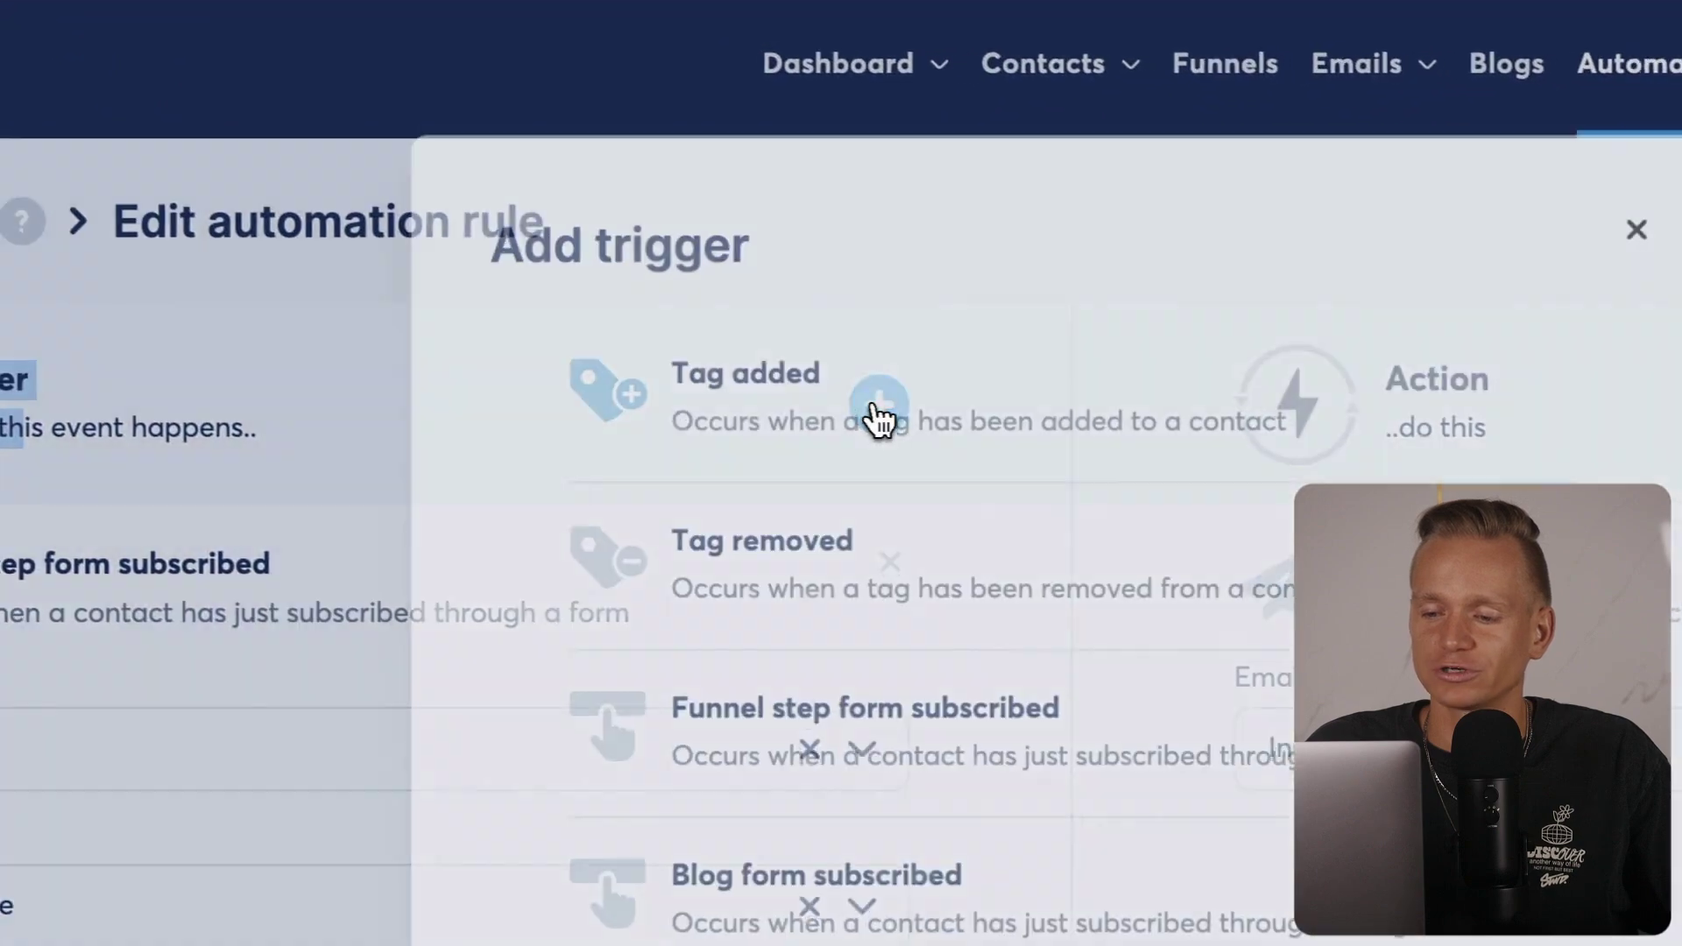
scroll(920, 473, down, 4)
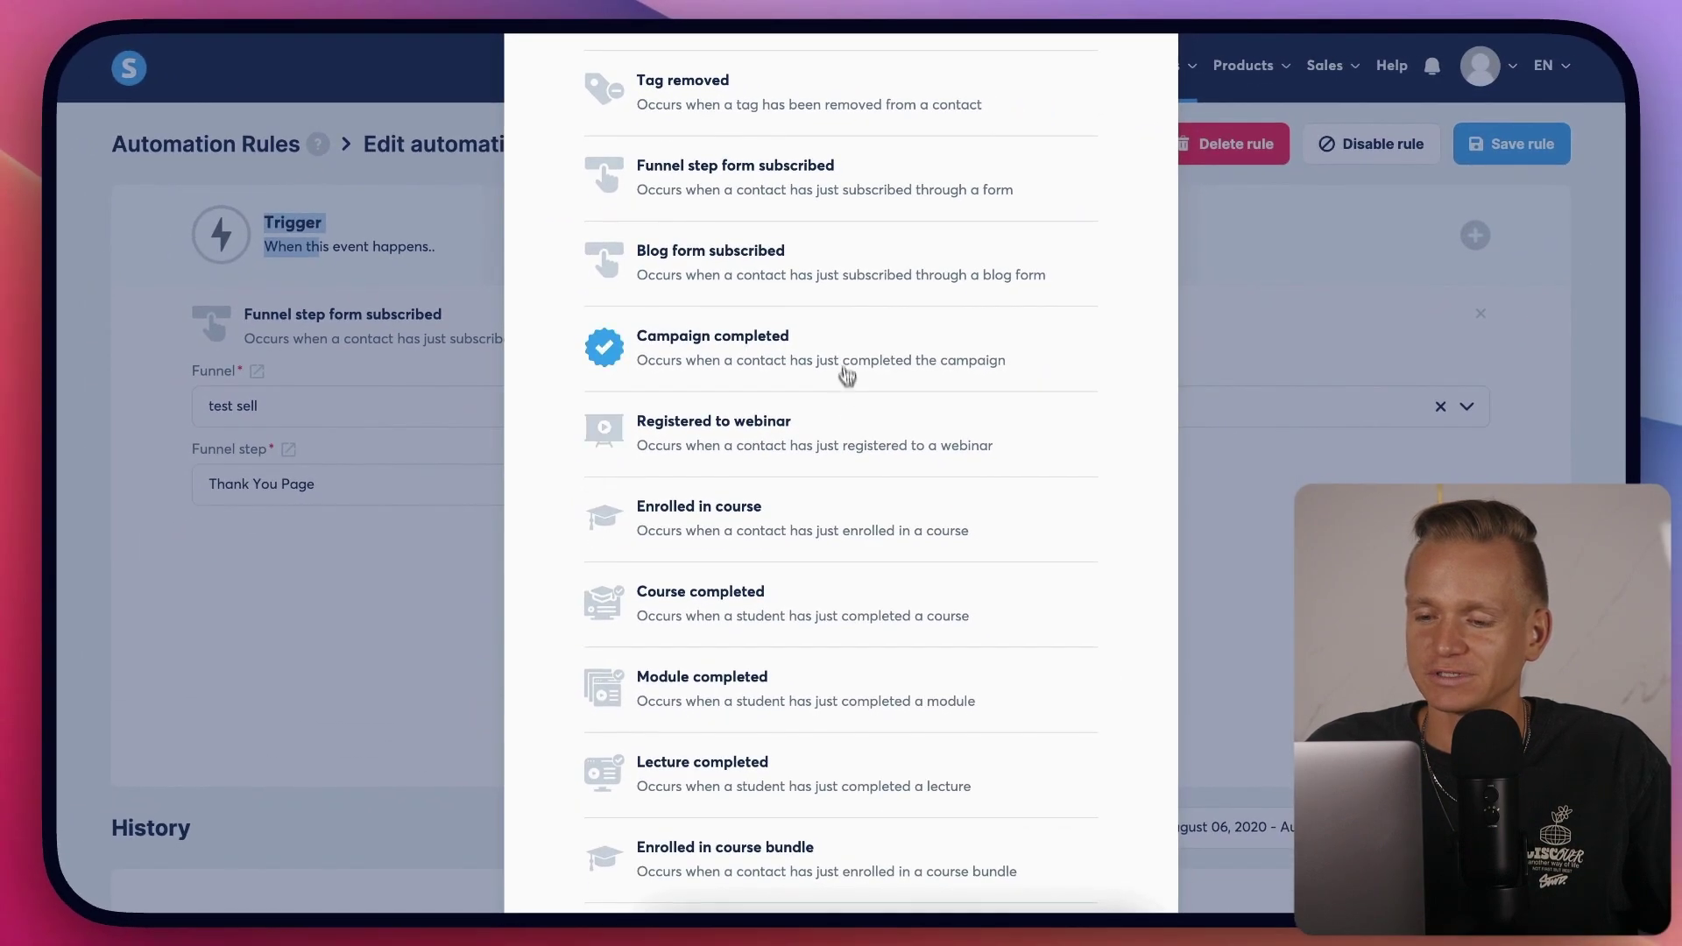
scroll(850, 302, down, 1)
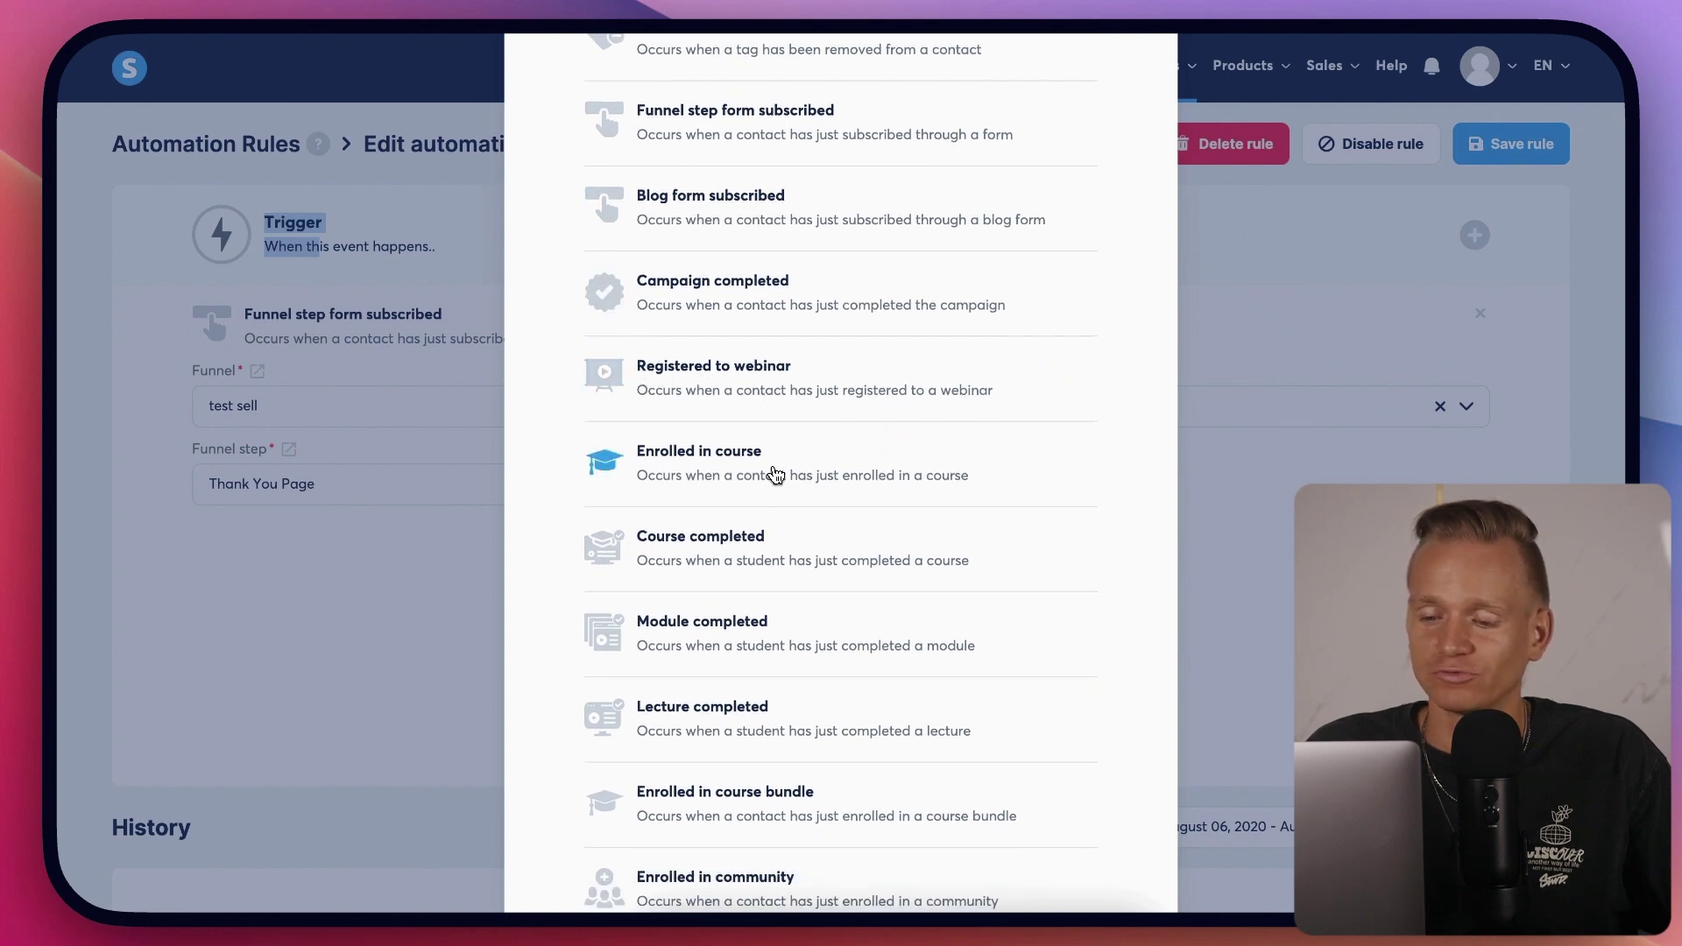
scroll(788, 477, down, 5)
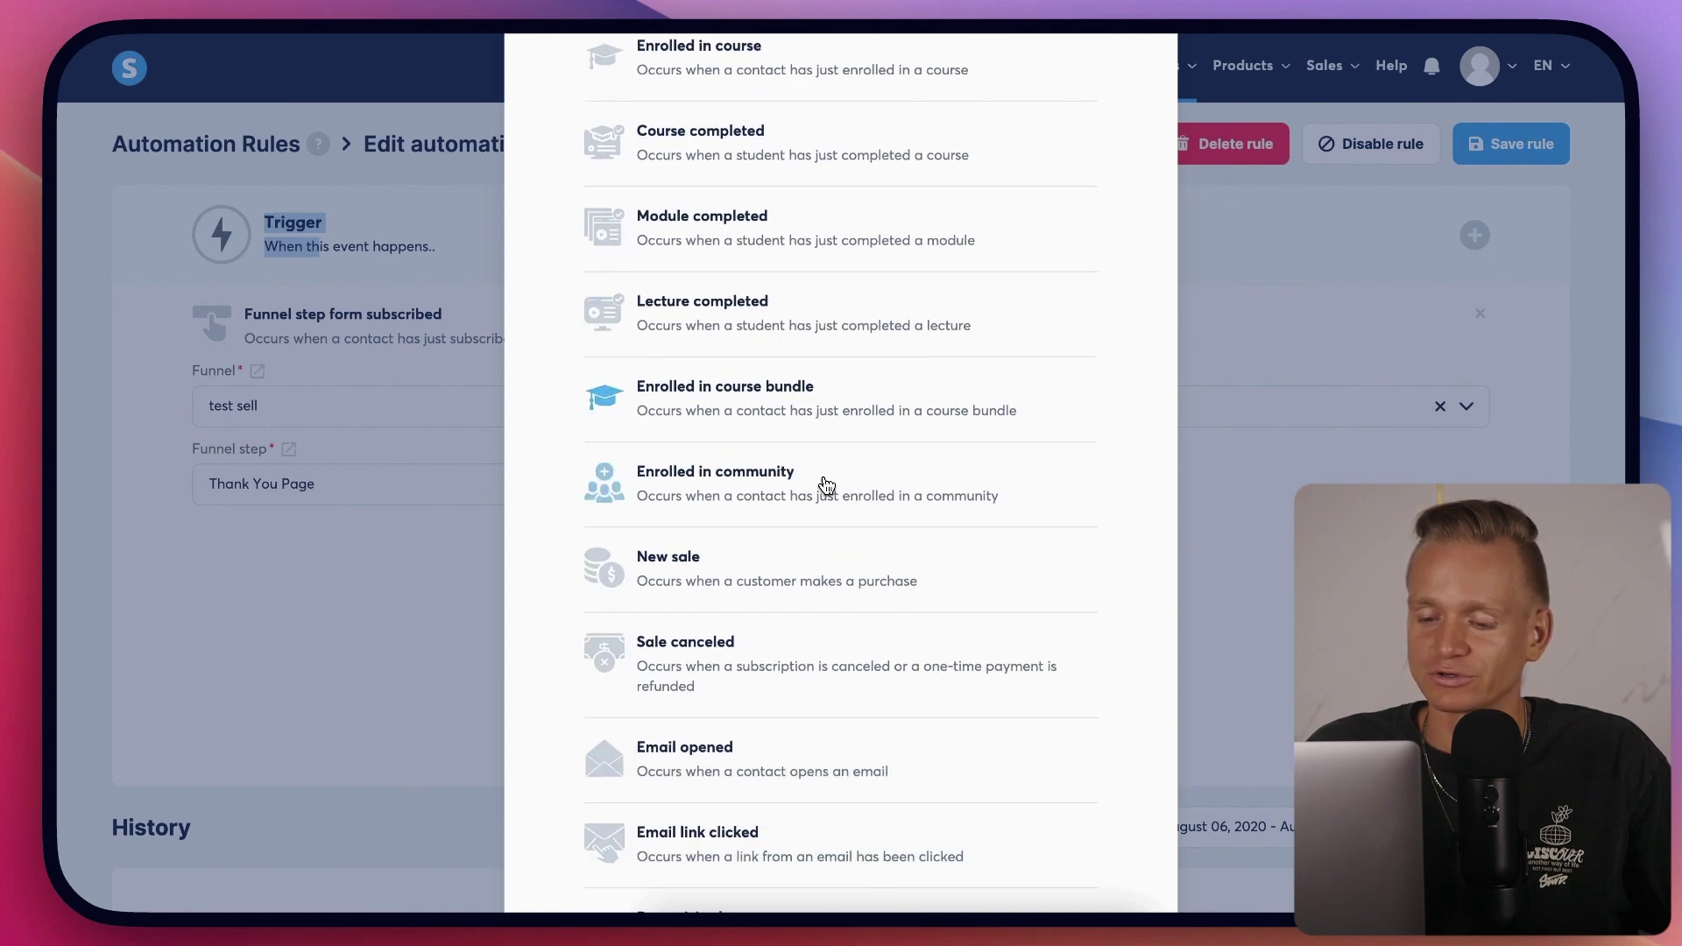
scroll(819, 469, down, 1)
scroll(770, 545, down, 2)
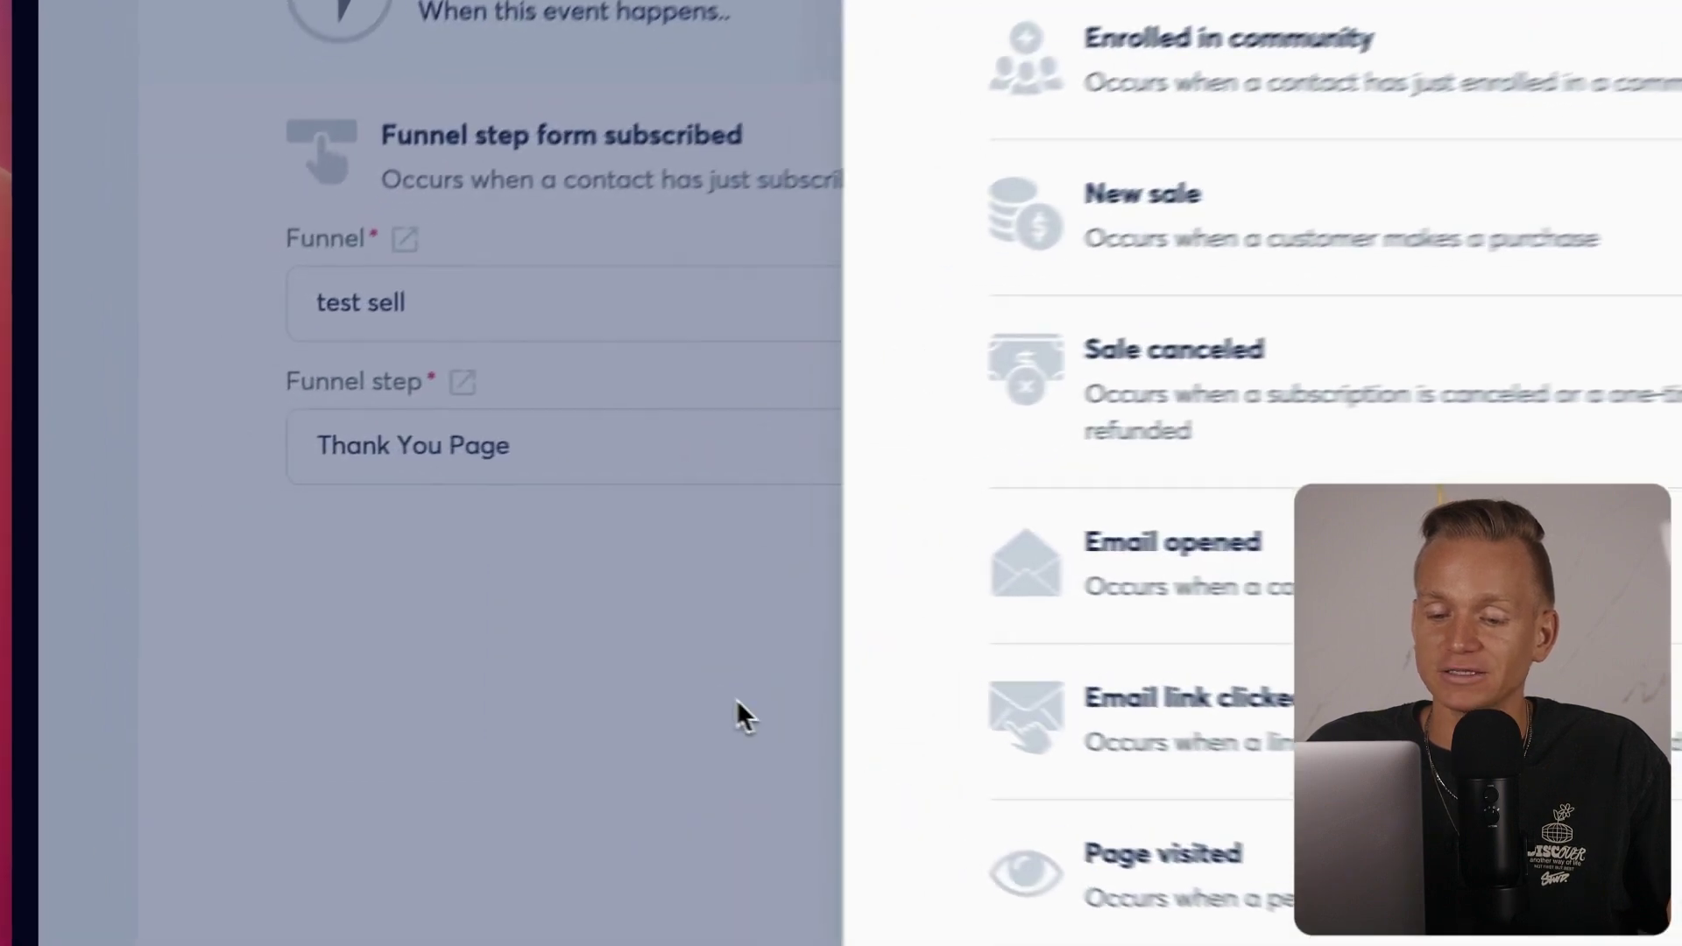
click(430, 626)
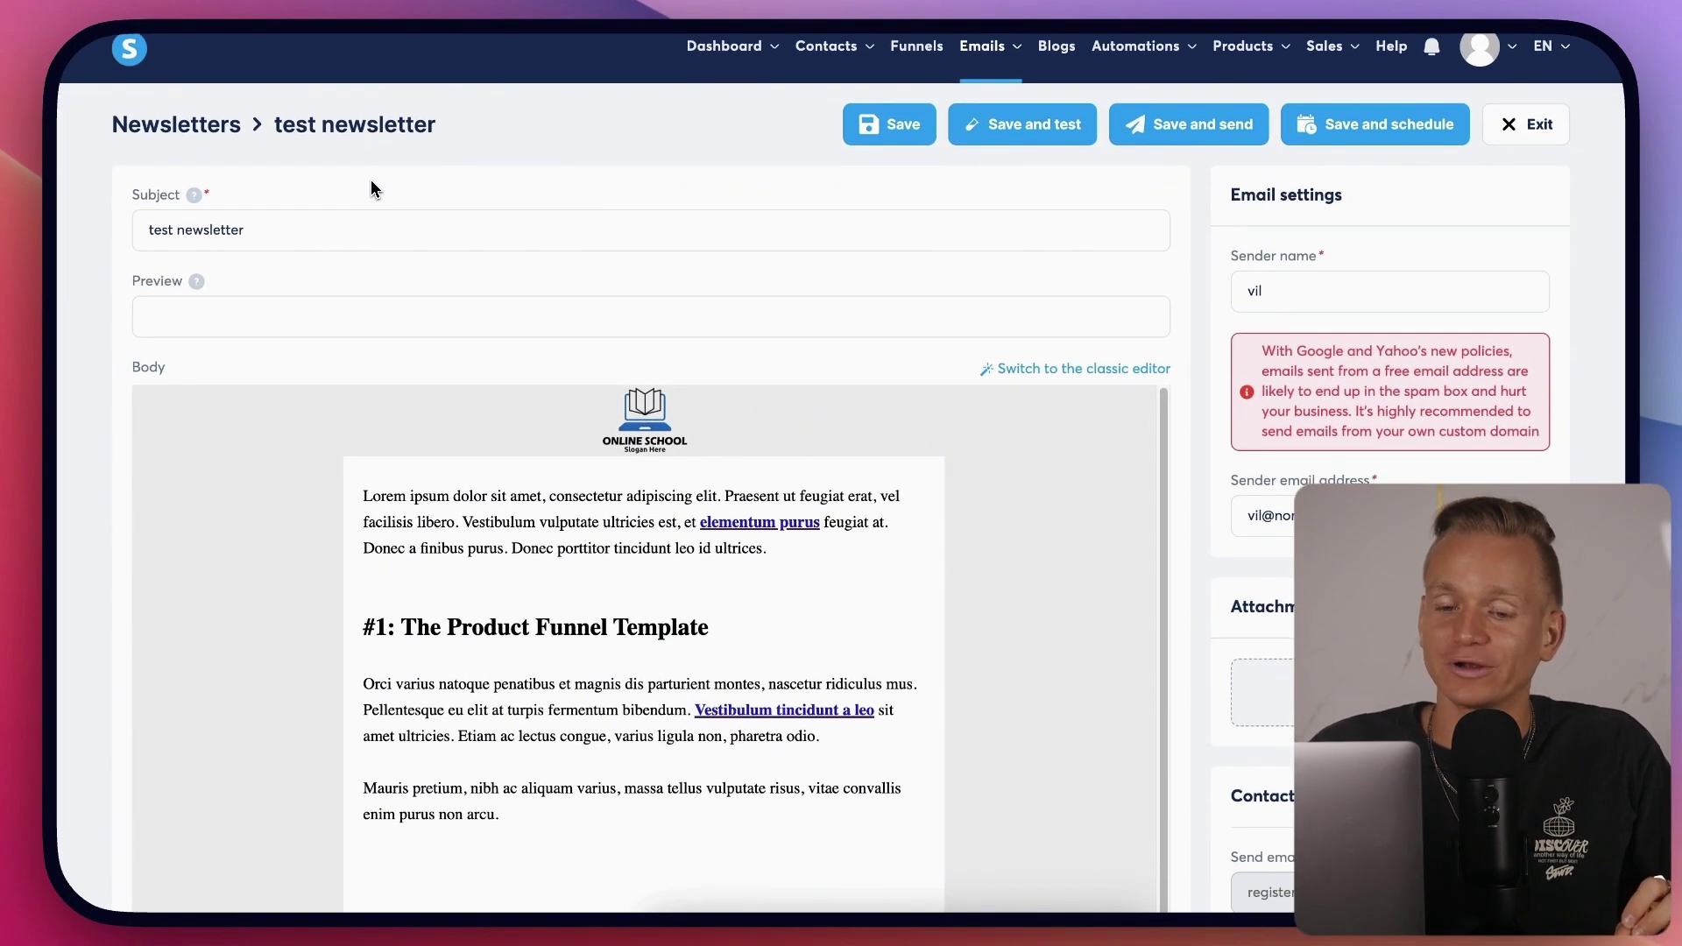
Review the subject field and the full body of the test newsletter
click(422, 230)
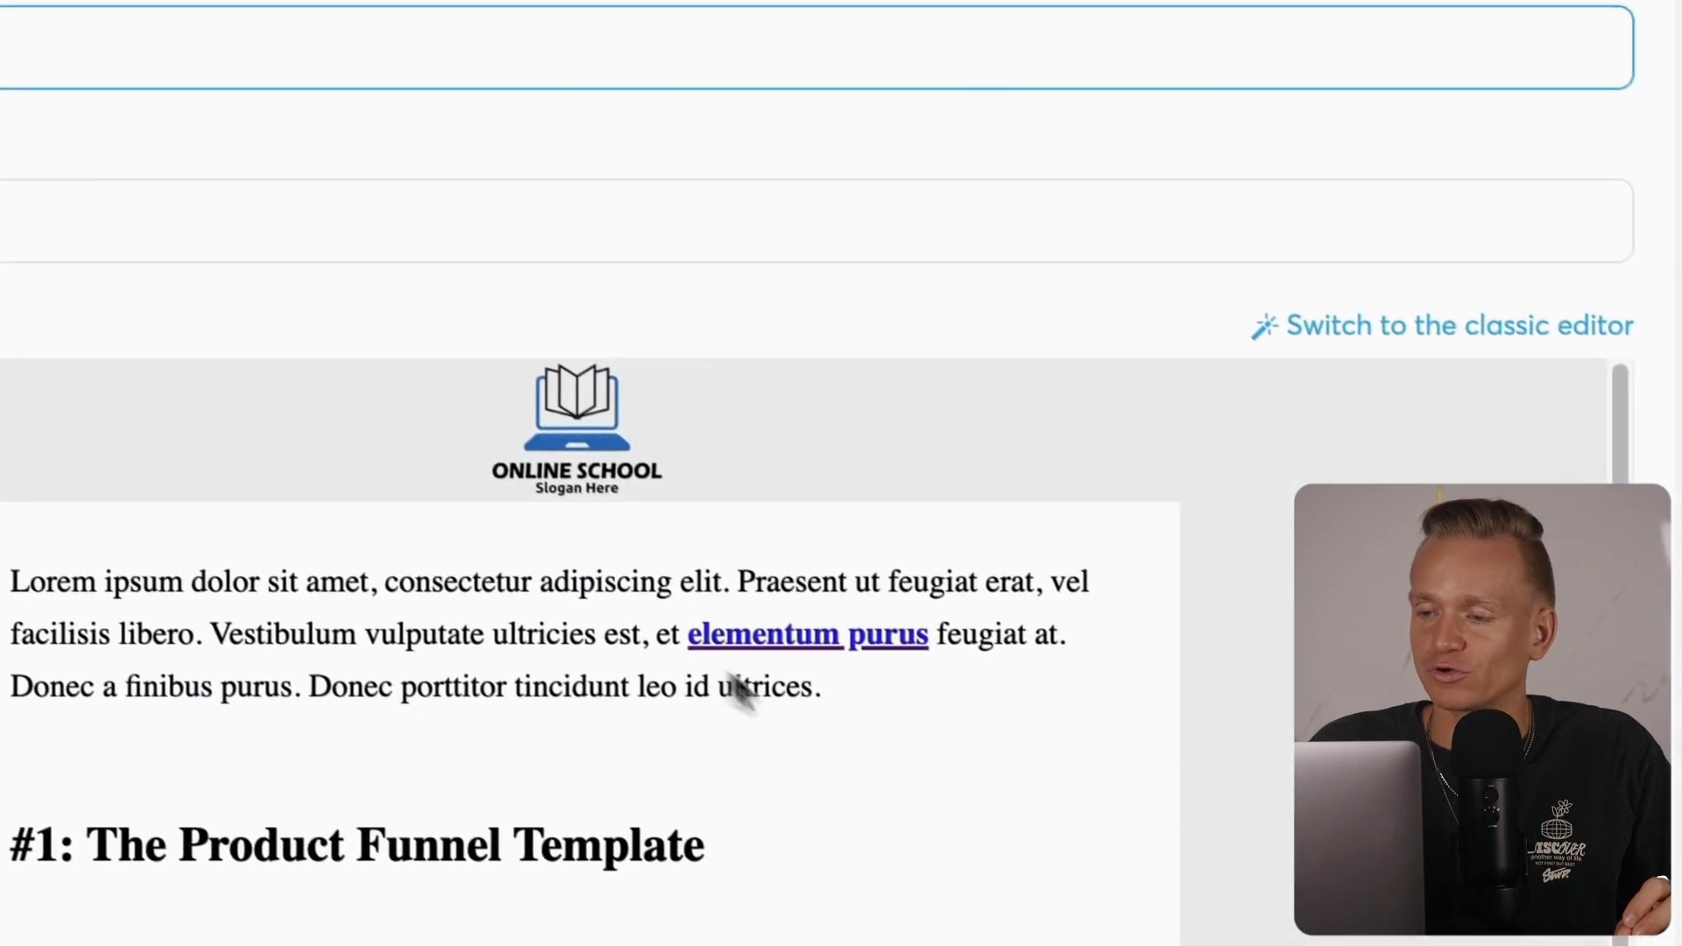
scroll(1594, 517, down, 4)
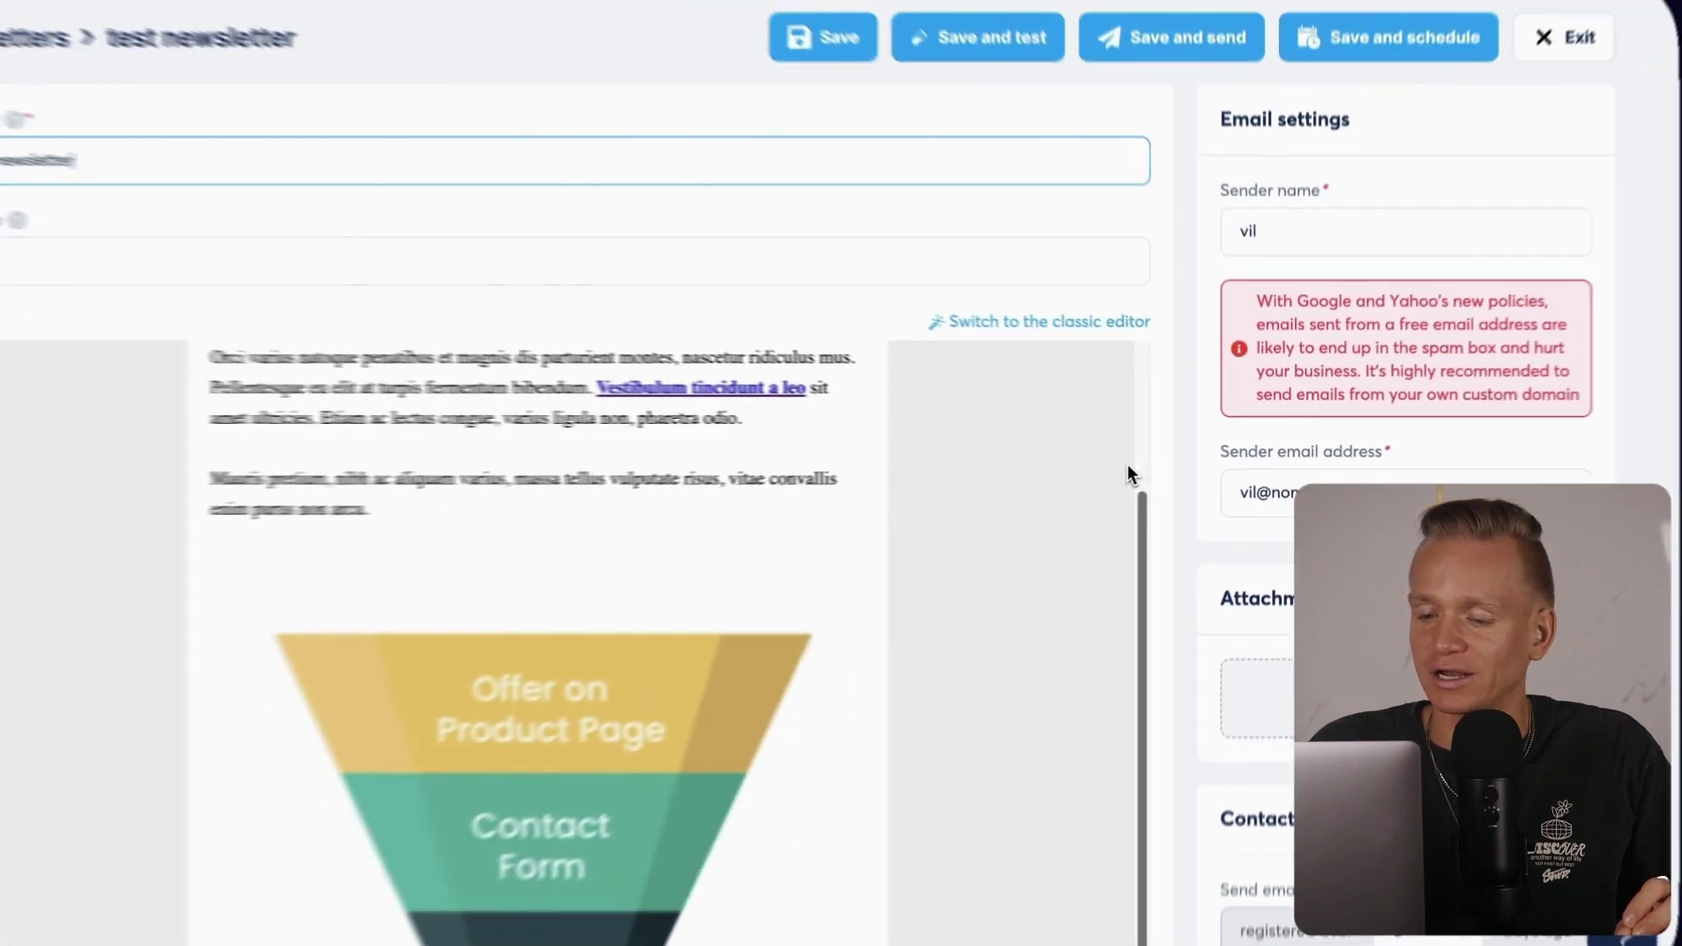
scroll(1572, 526, down, 10)
scroll(1112, 456, down, 6)
scroll(1095, 448, up, 20)
scroll(806, 378, down, 1)
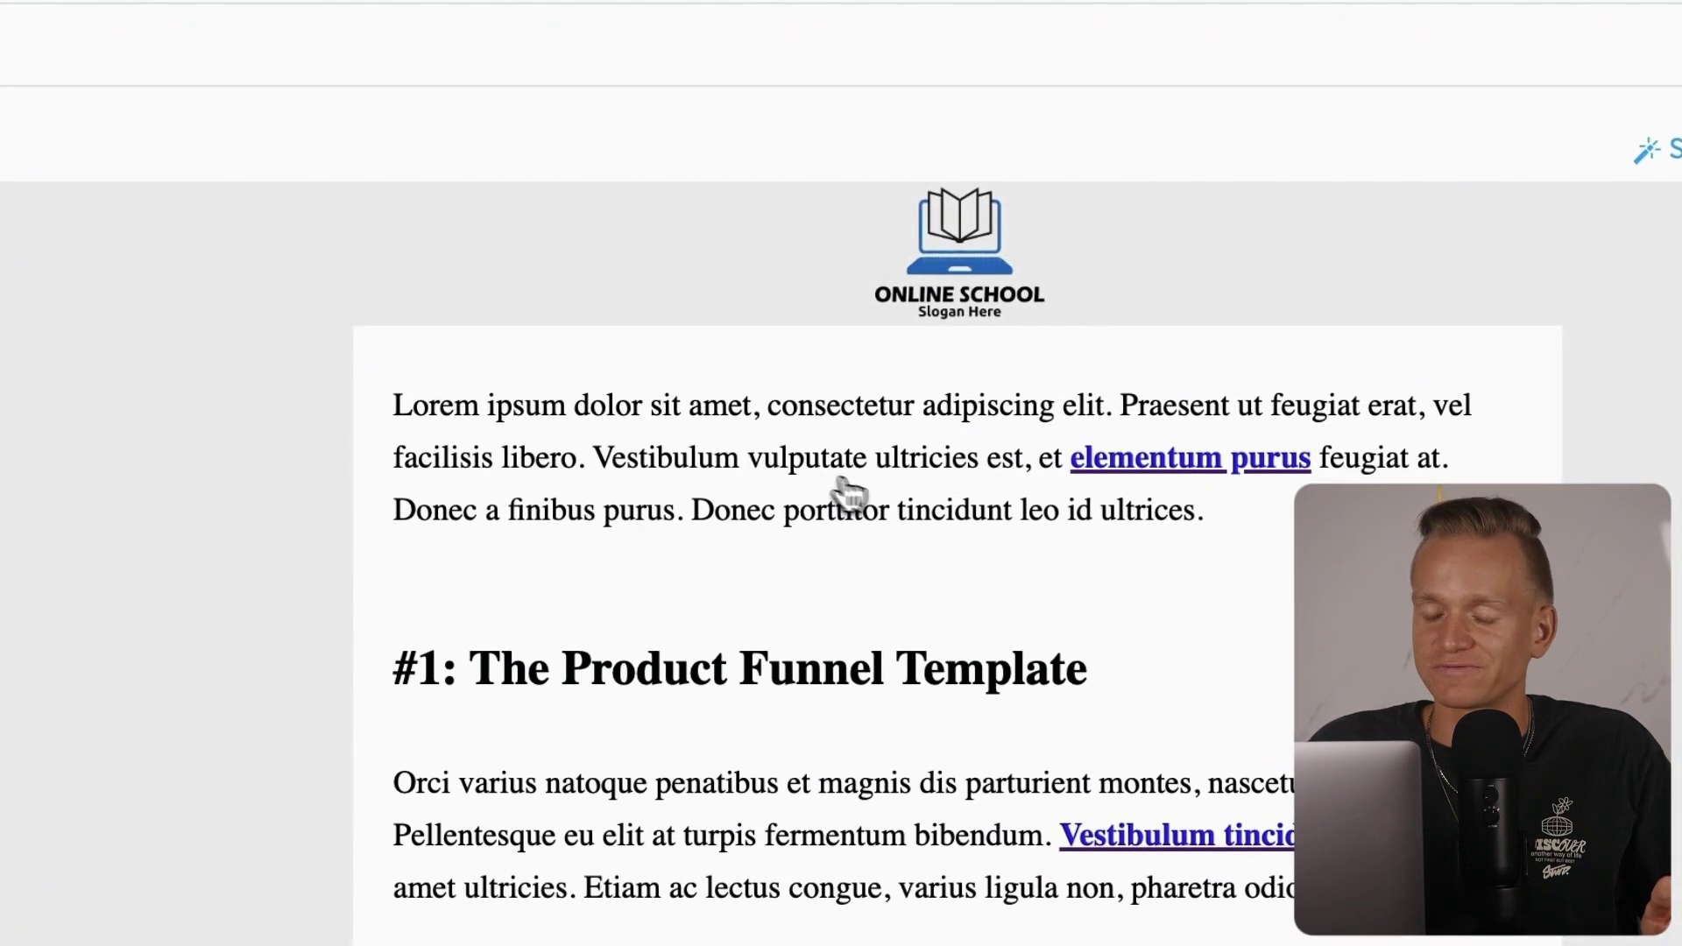
Open the newsletter body in its visual editor and examine the content elements and the whole email layout
click(862, 497)
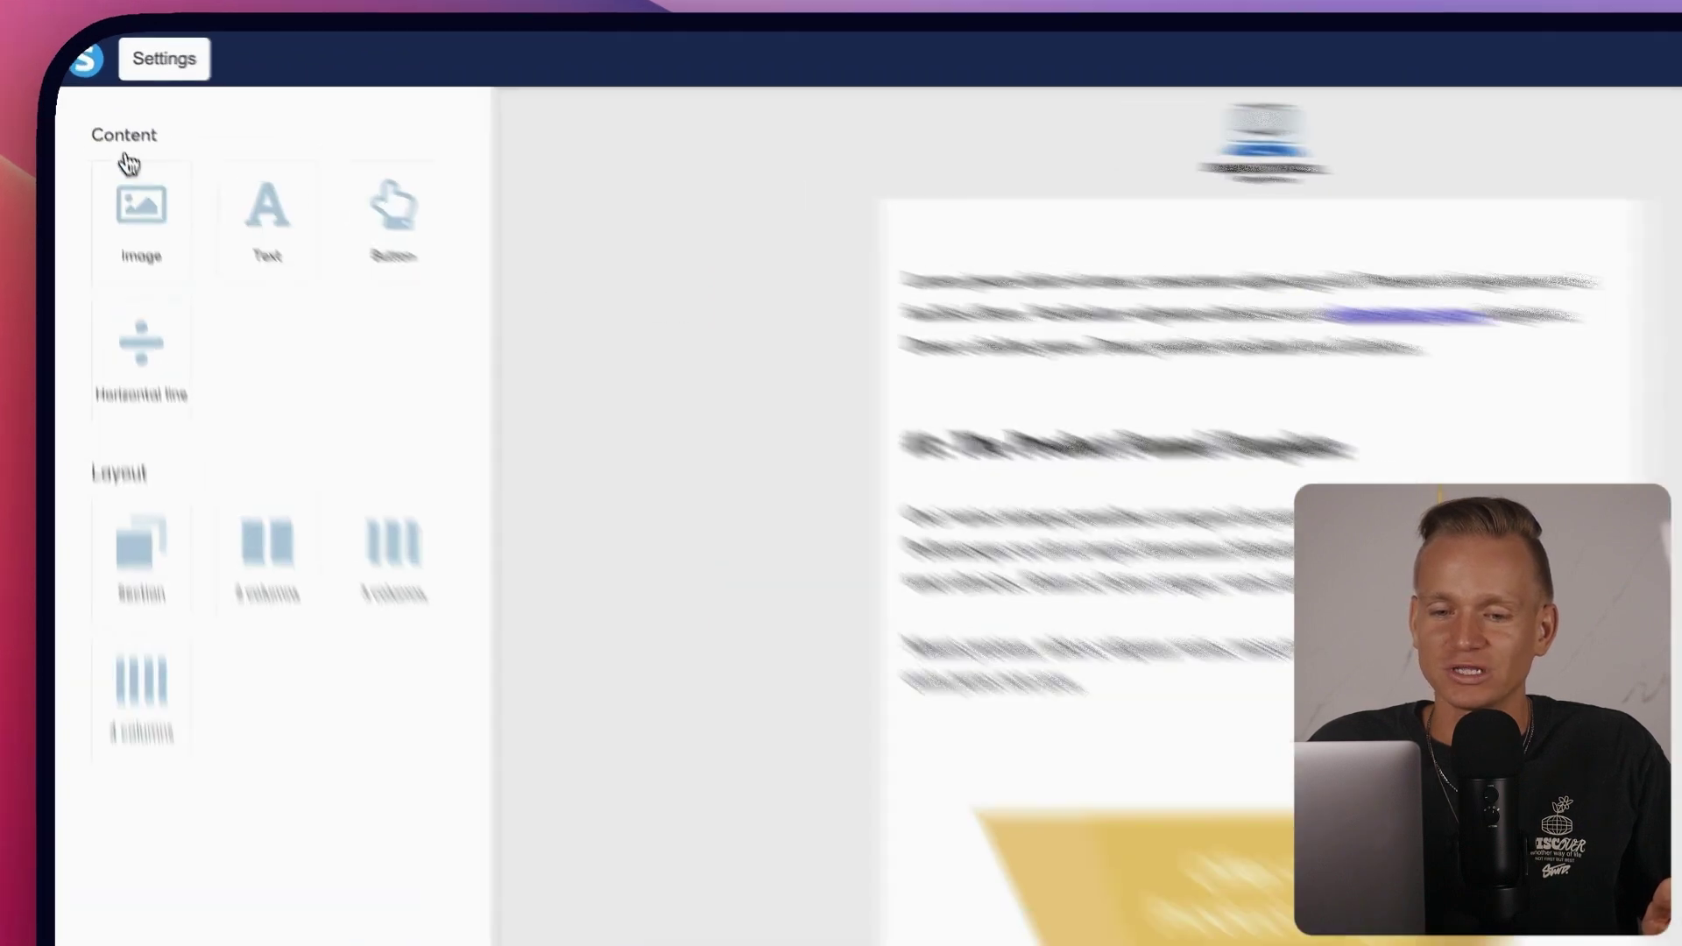
drag(85, 116, 114, 119)
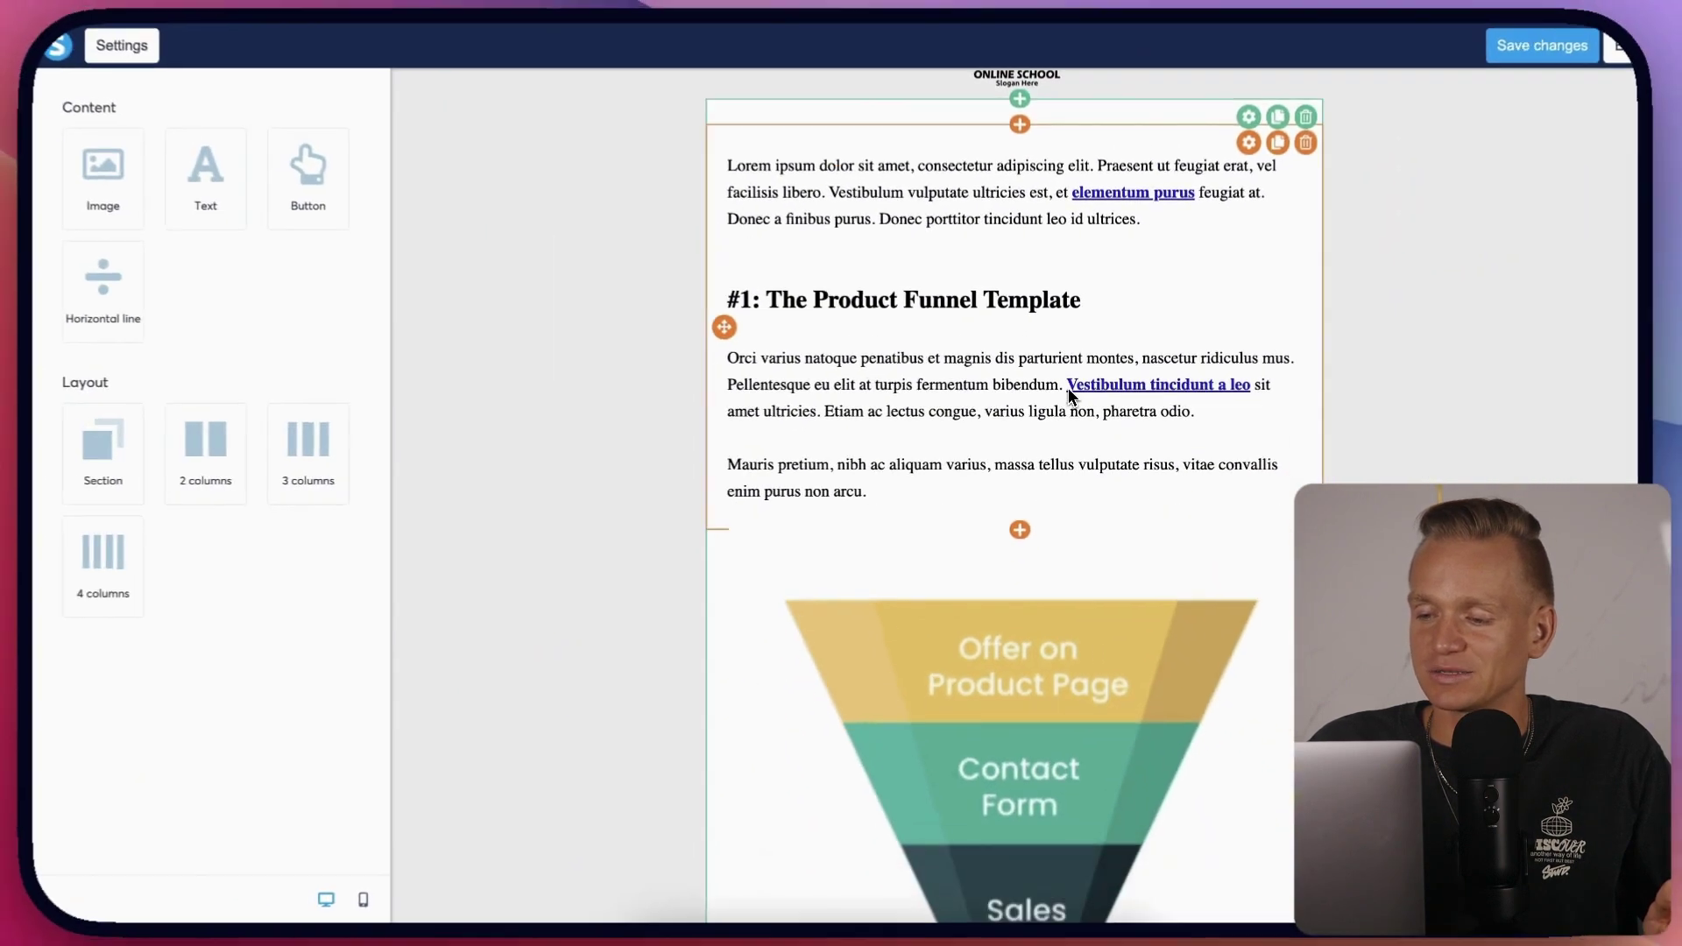
scroll(1069, 387, down, 20)
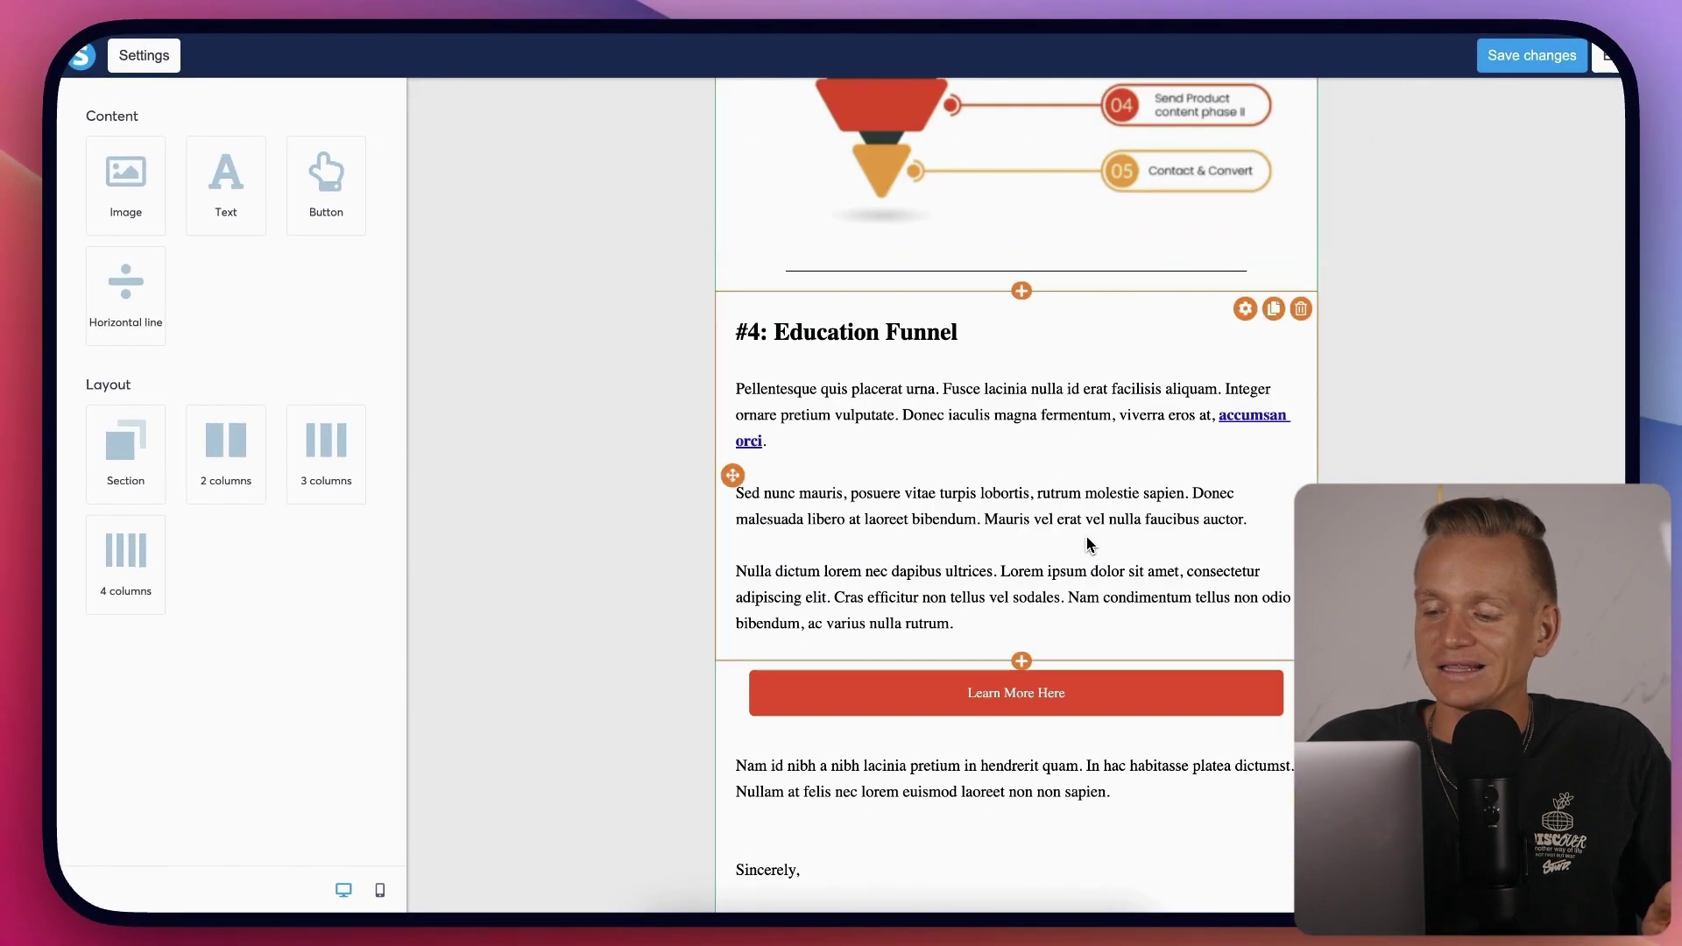
scroll(1086, 538, down, 2)
scroll(1032, 517, up, 20)
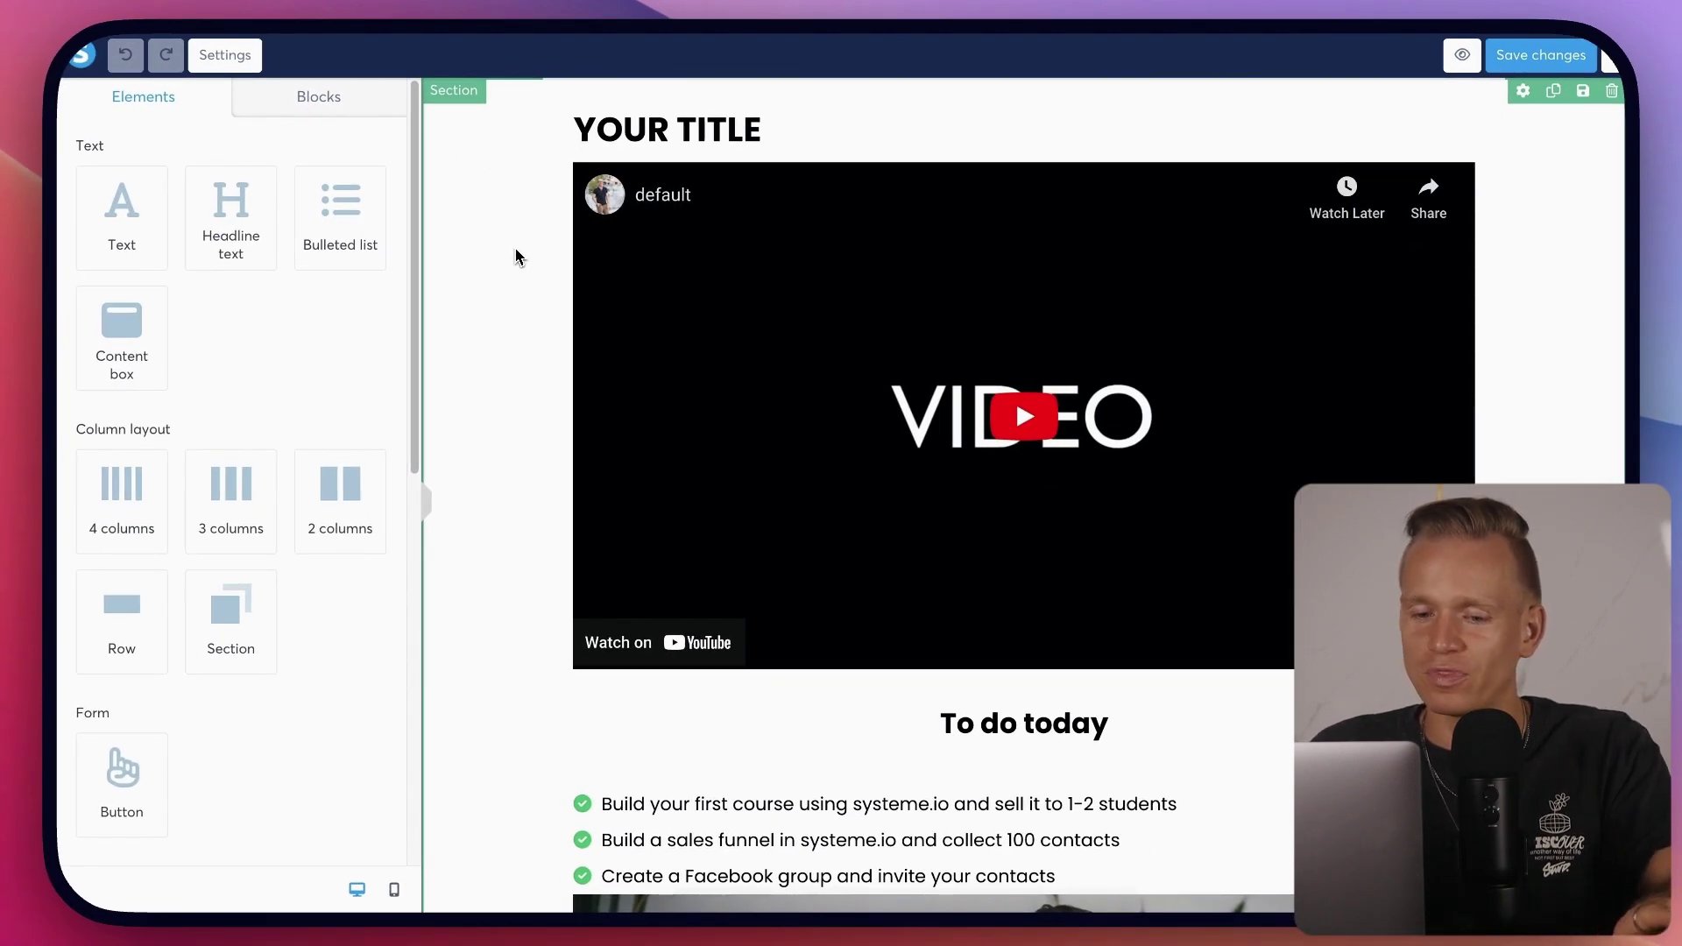
Add a headline text element above the "YOUR TITLE" heading on the video page
scroll(514, 252, down, 5)
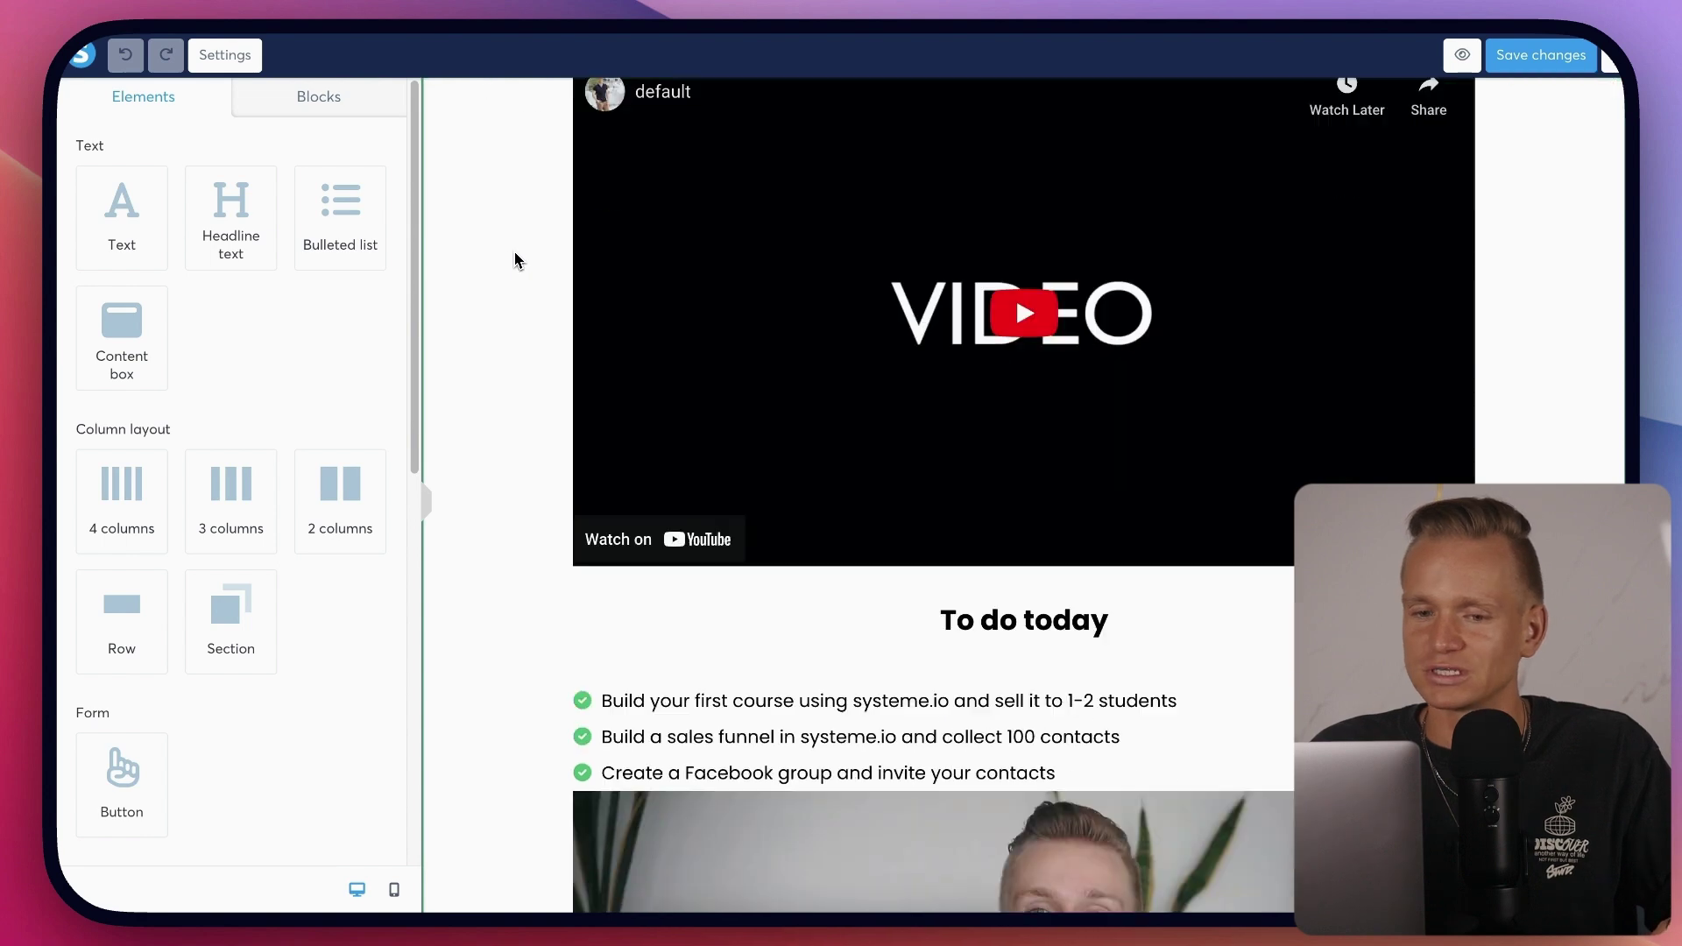
scroll(514, 263, up, 5)
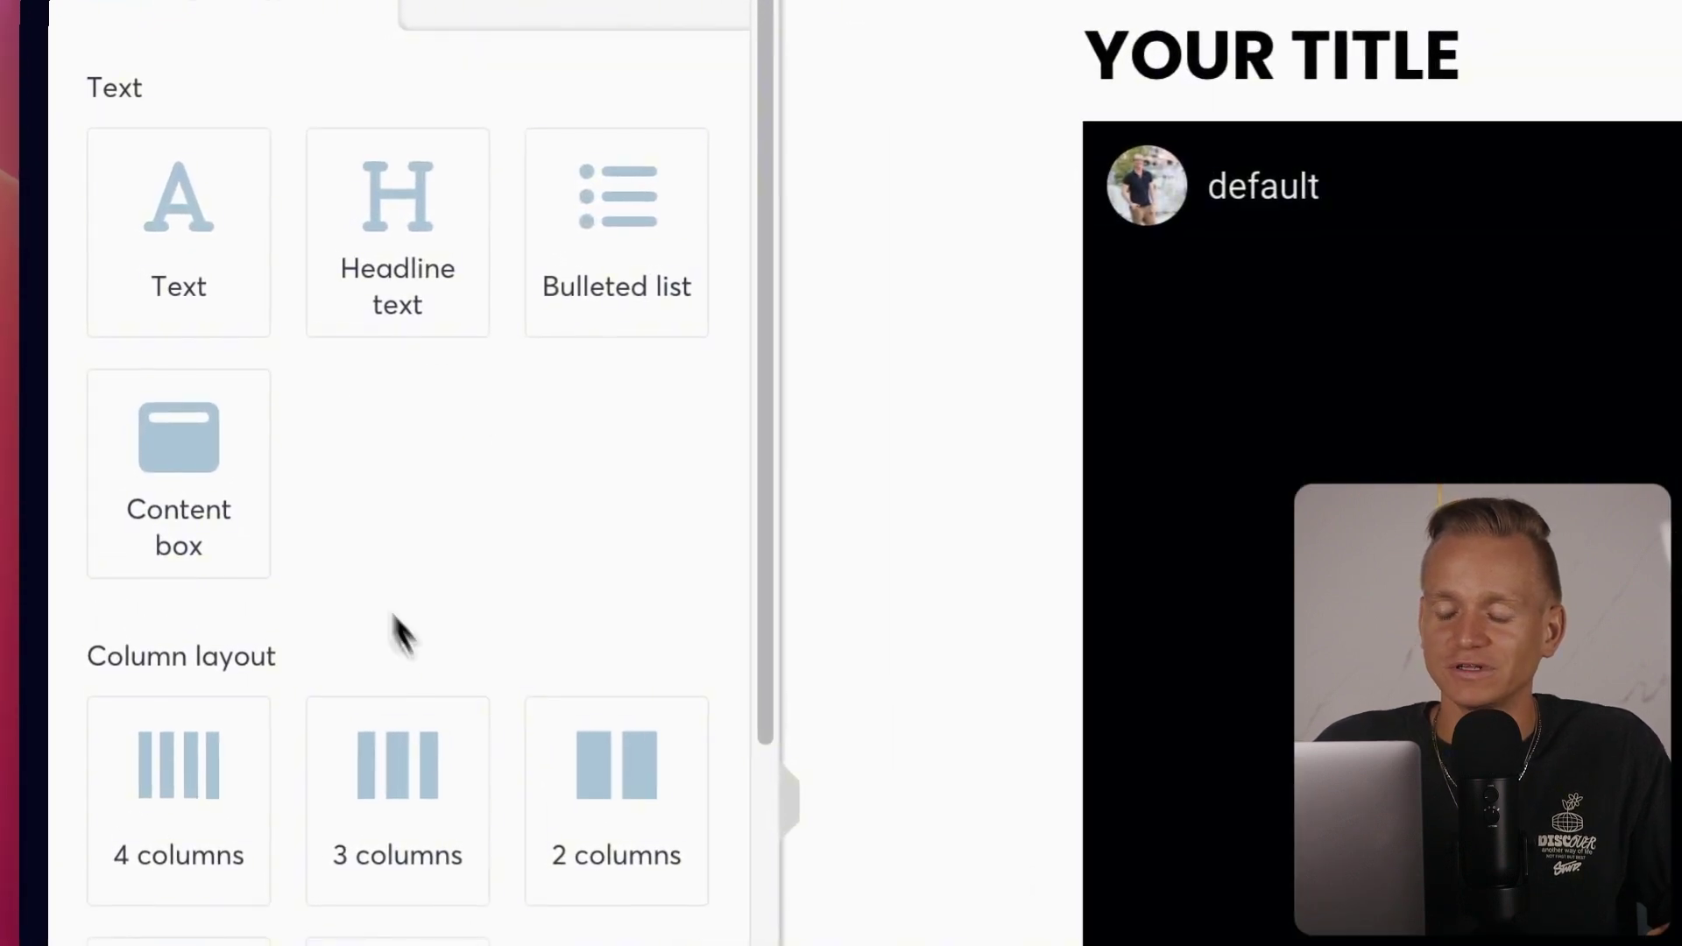
drag(413, 289, 1082, 712)
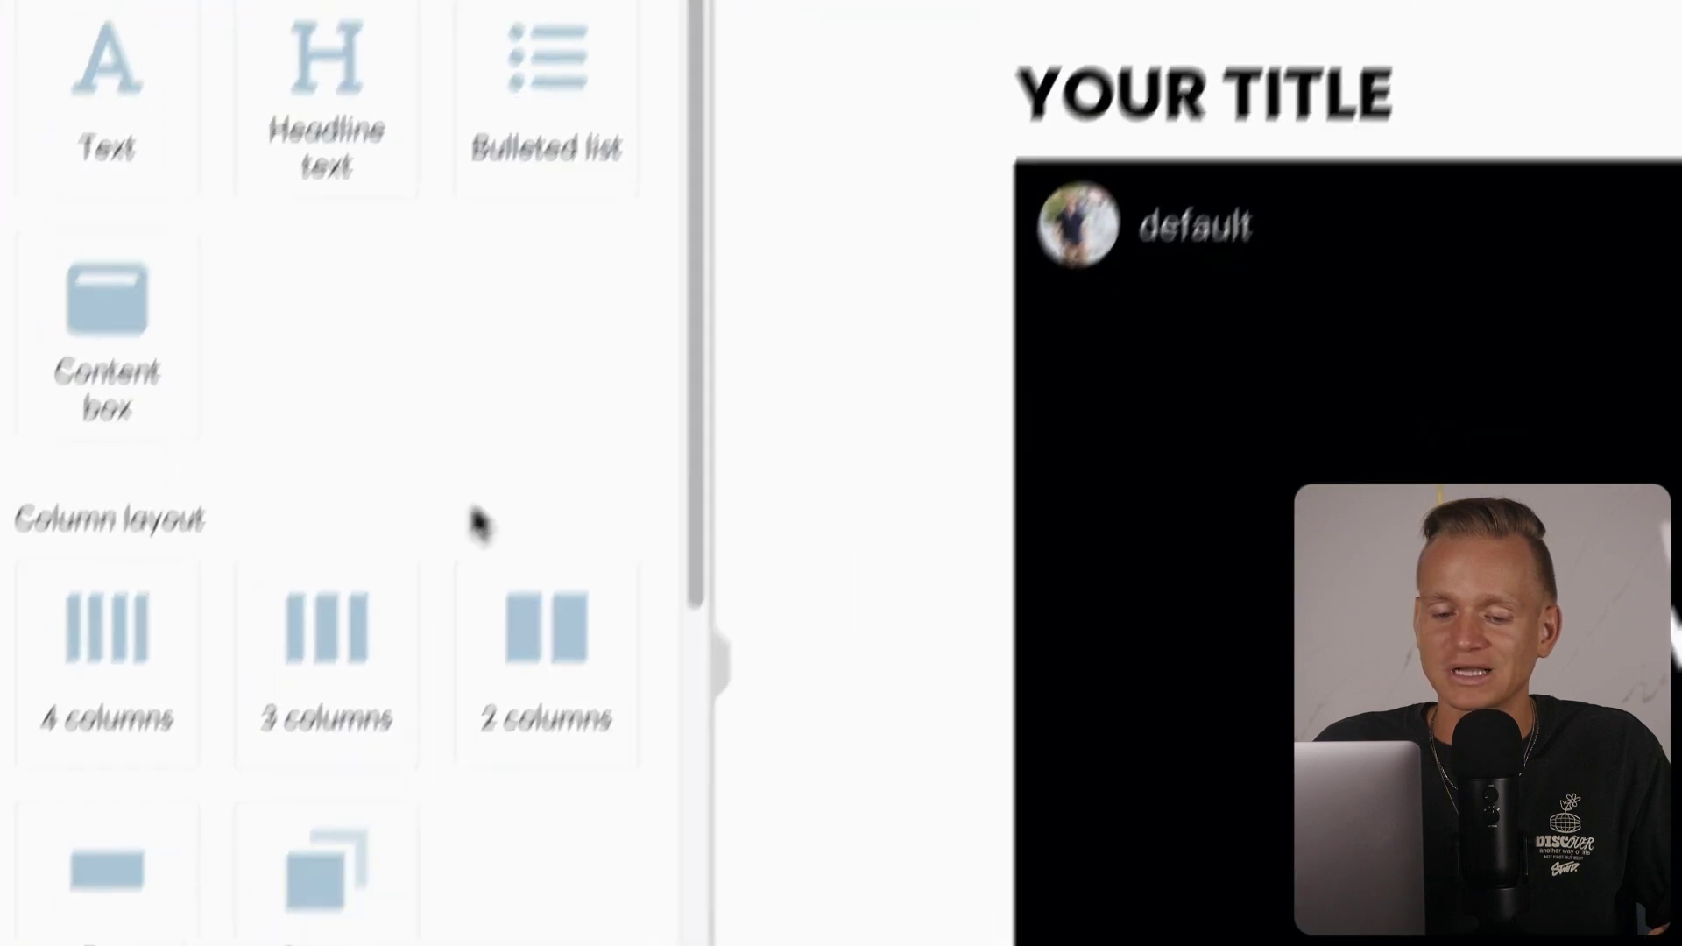
Look through the page editor's available elements, from column layouts to media, social and other items
scroll(156, 590, down, 5)
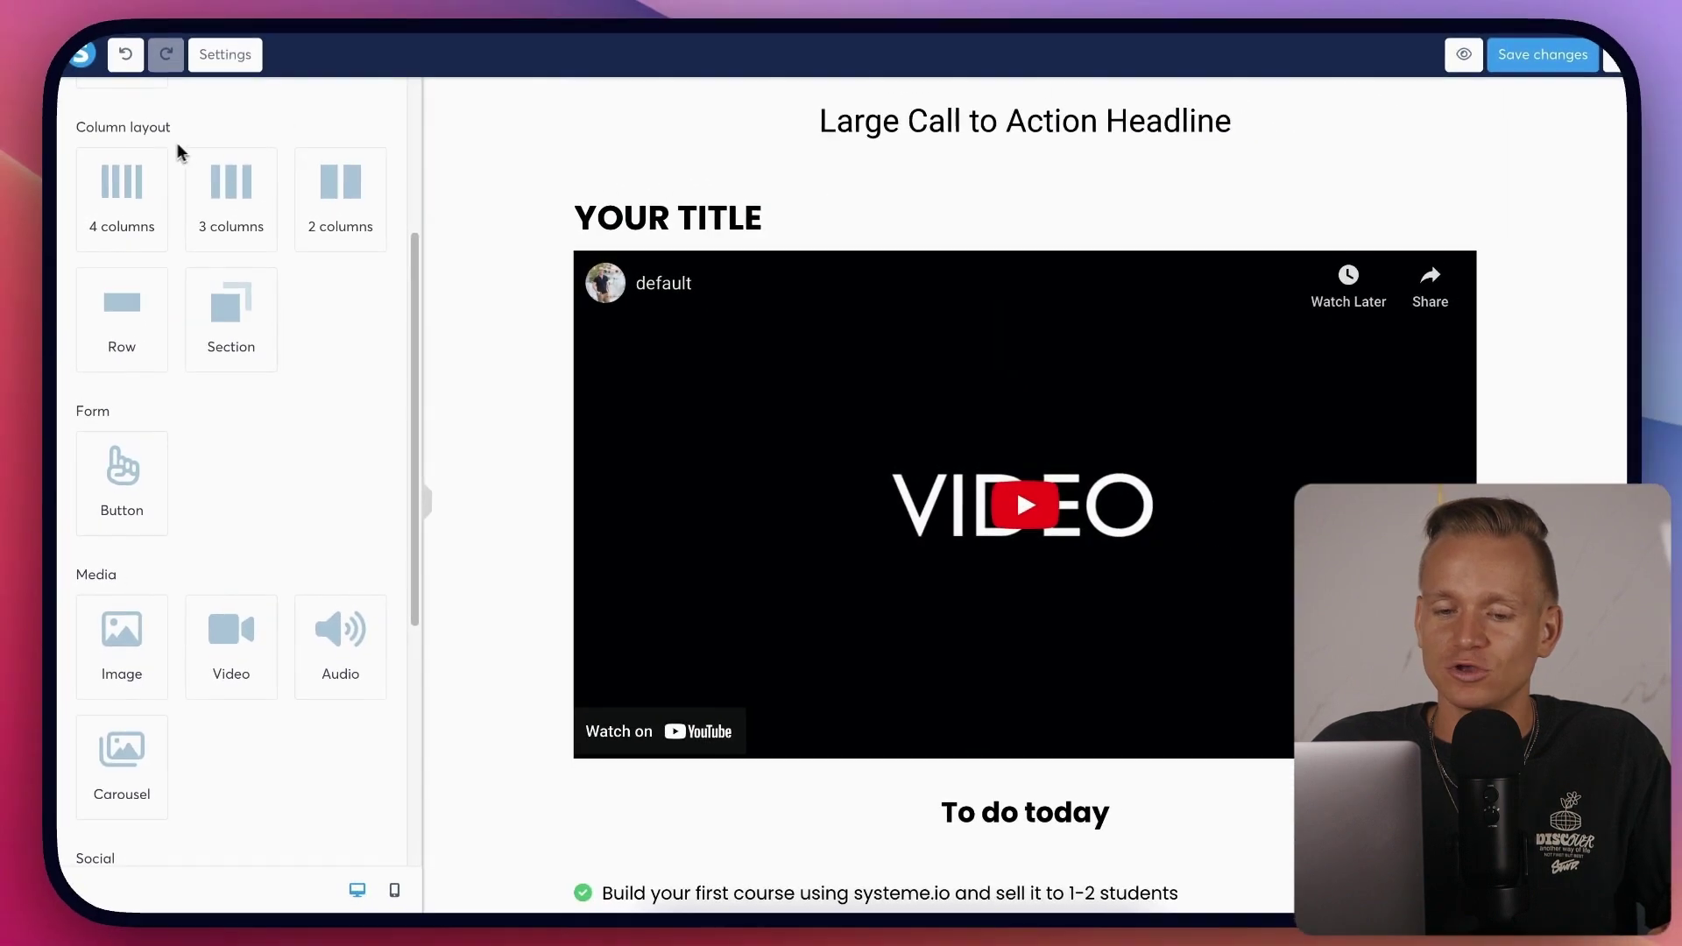
scroll(191, 403, down, 4)
scroll(186, 399, down, 3)
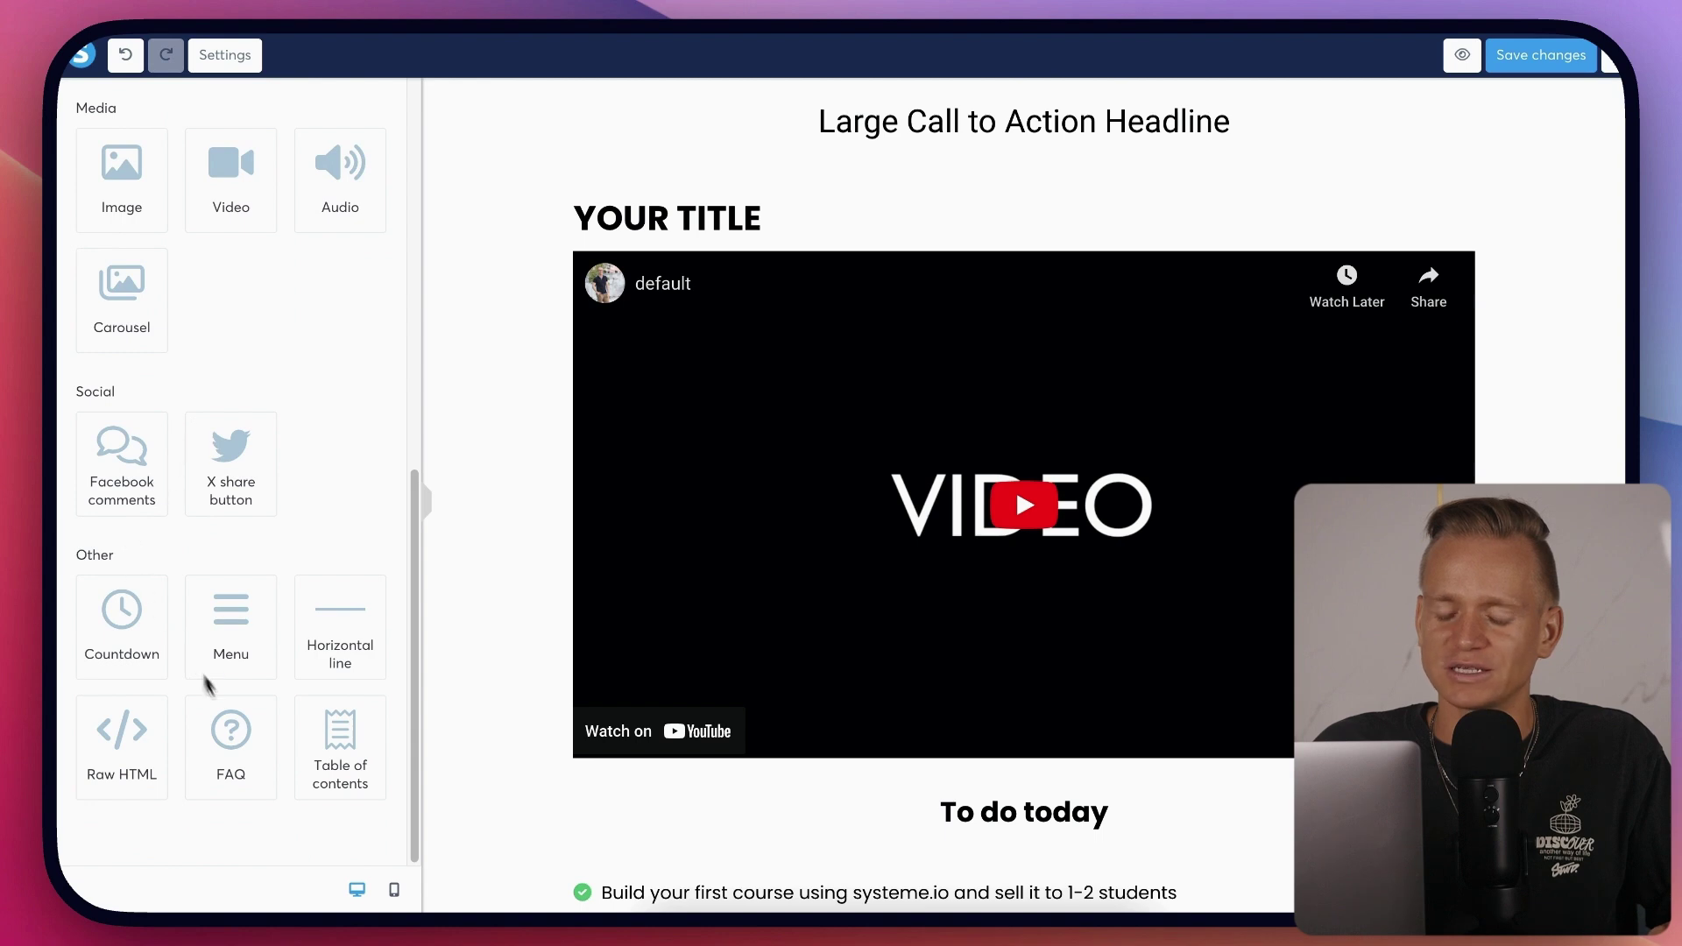
scroll(263, 608, up, 10)
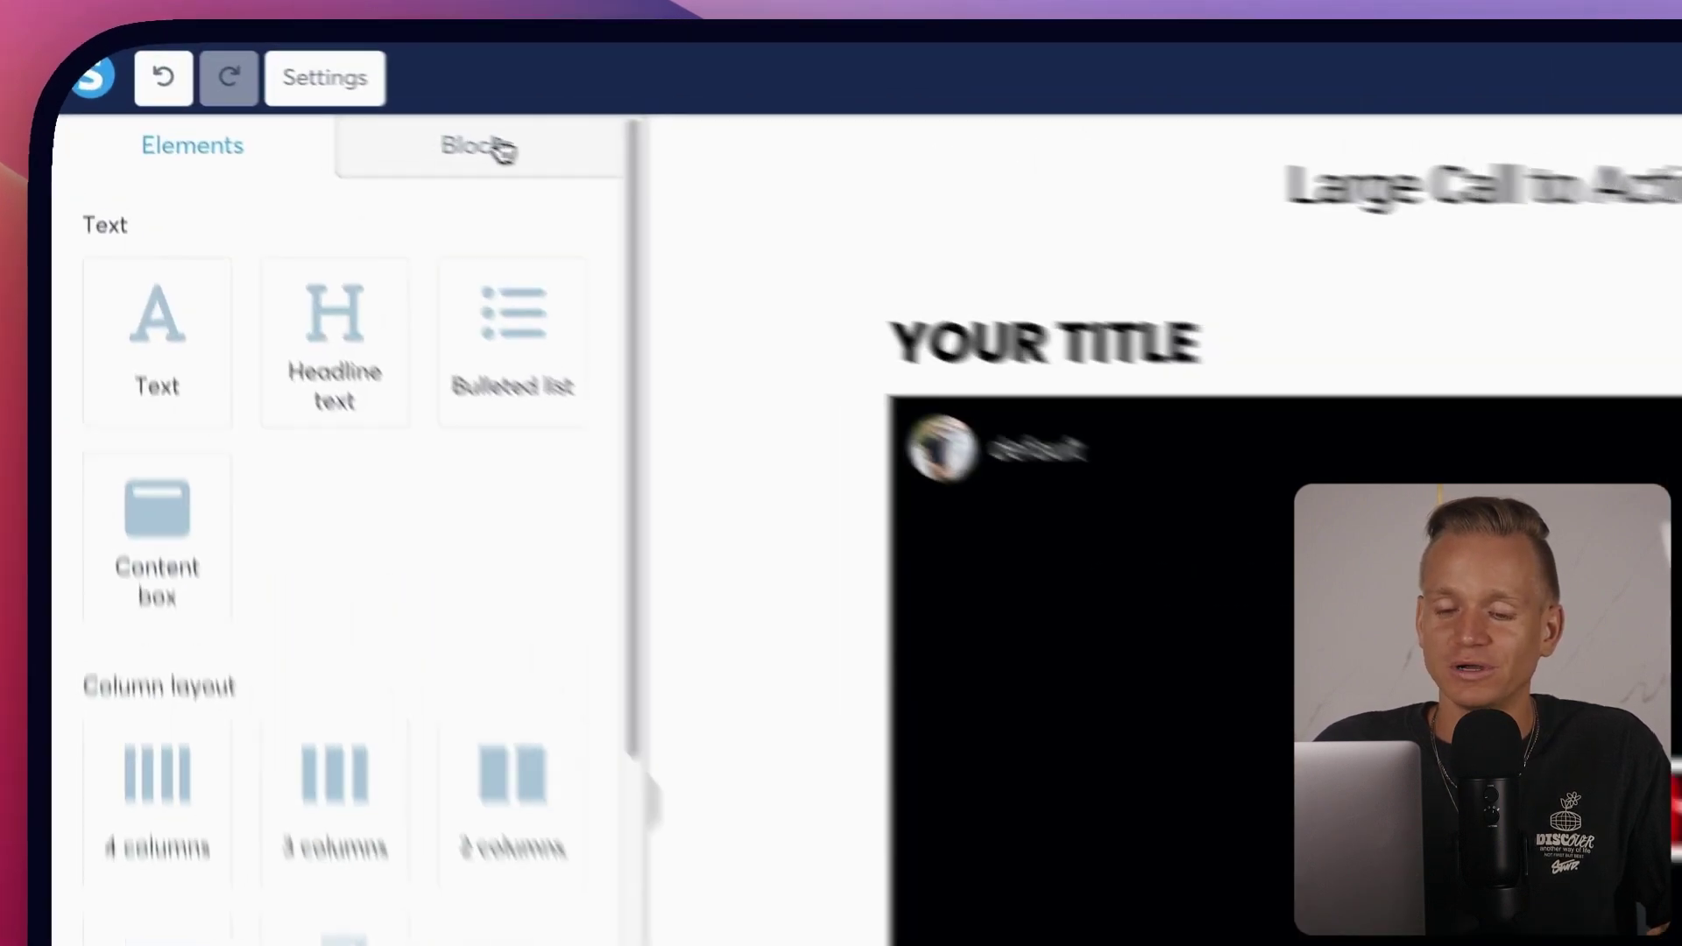
Open the page editor's ready-made blocks and look through all section designs in the Features category
click(324, 98)
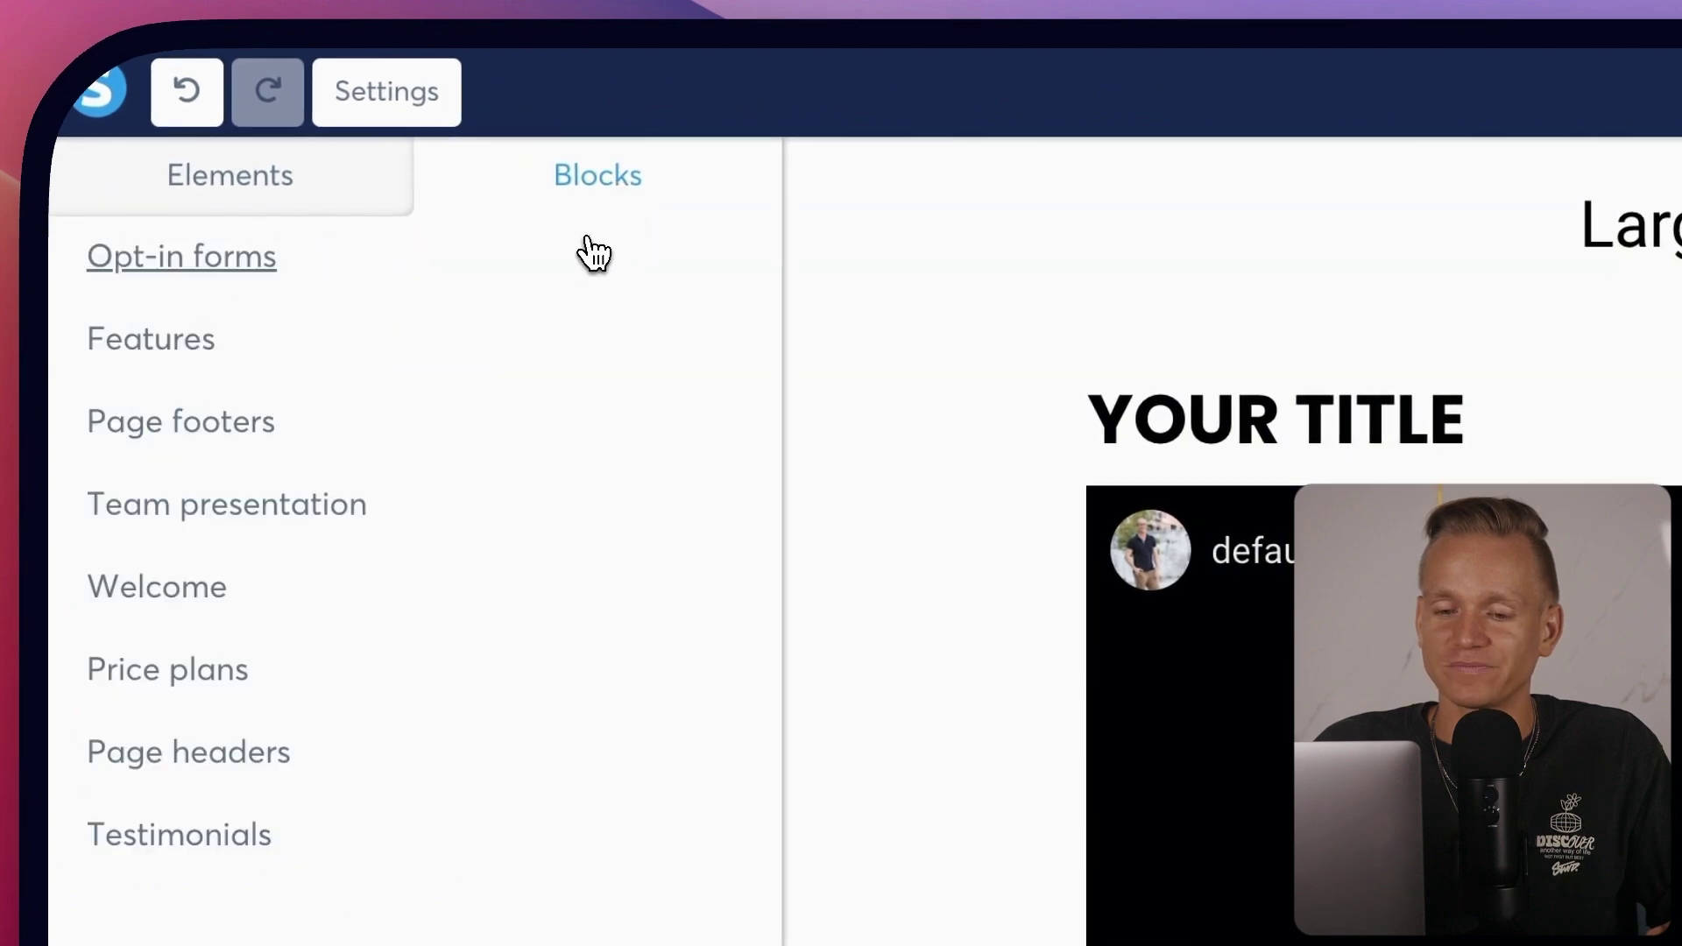
click(194, 348)
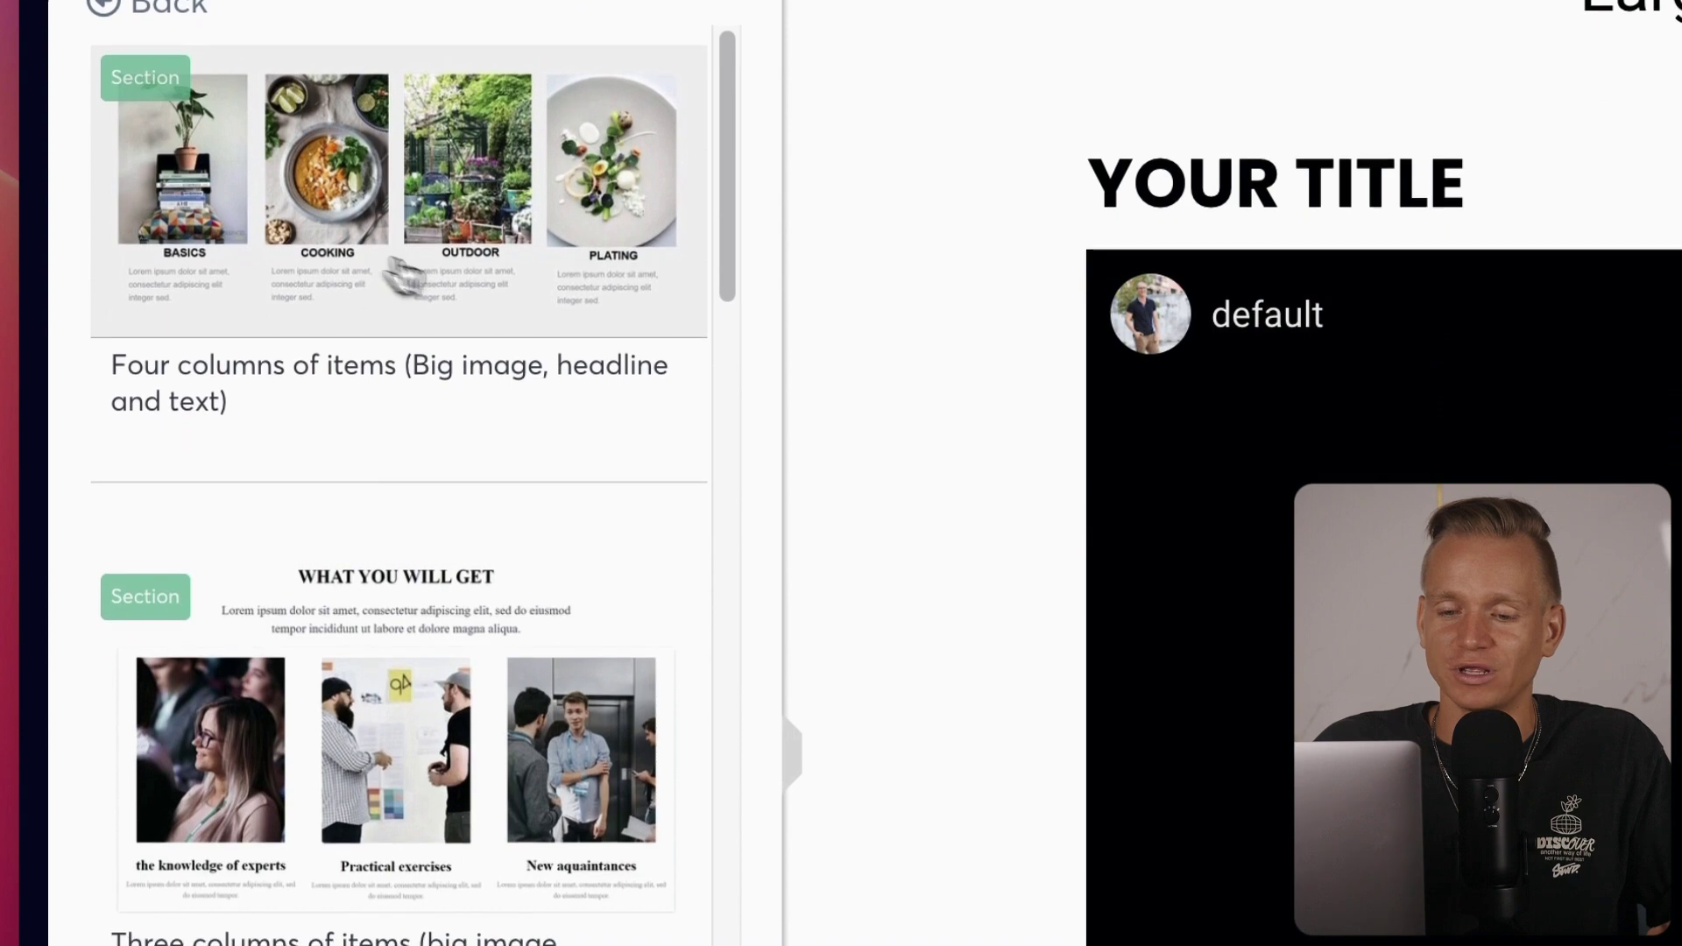
scroll(491, 560, down, 5)
scroll(453, 589, down, 10)
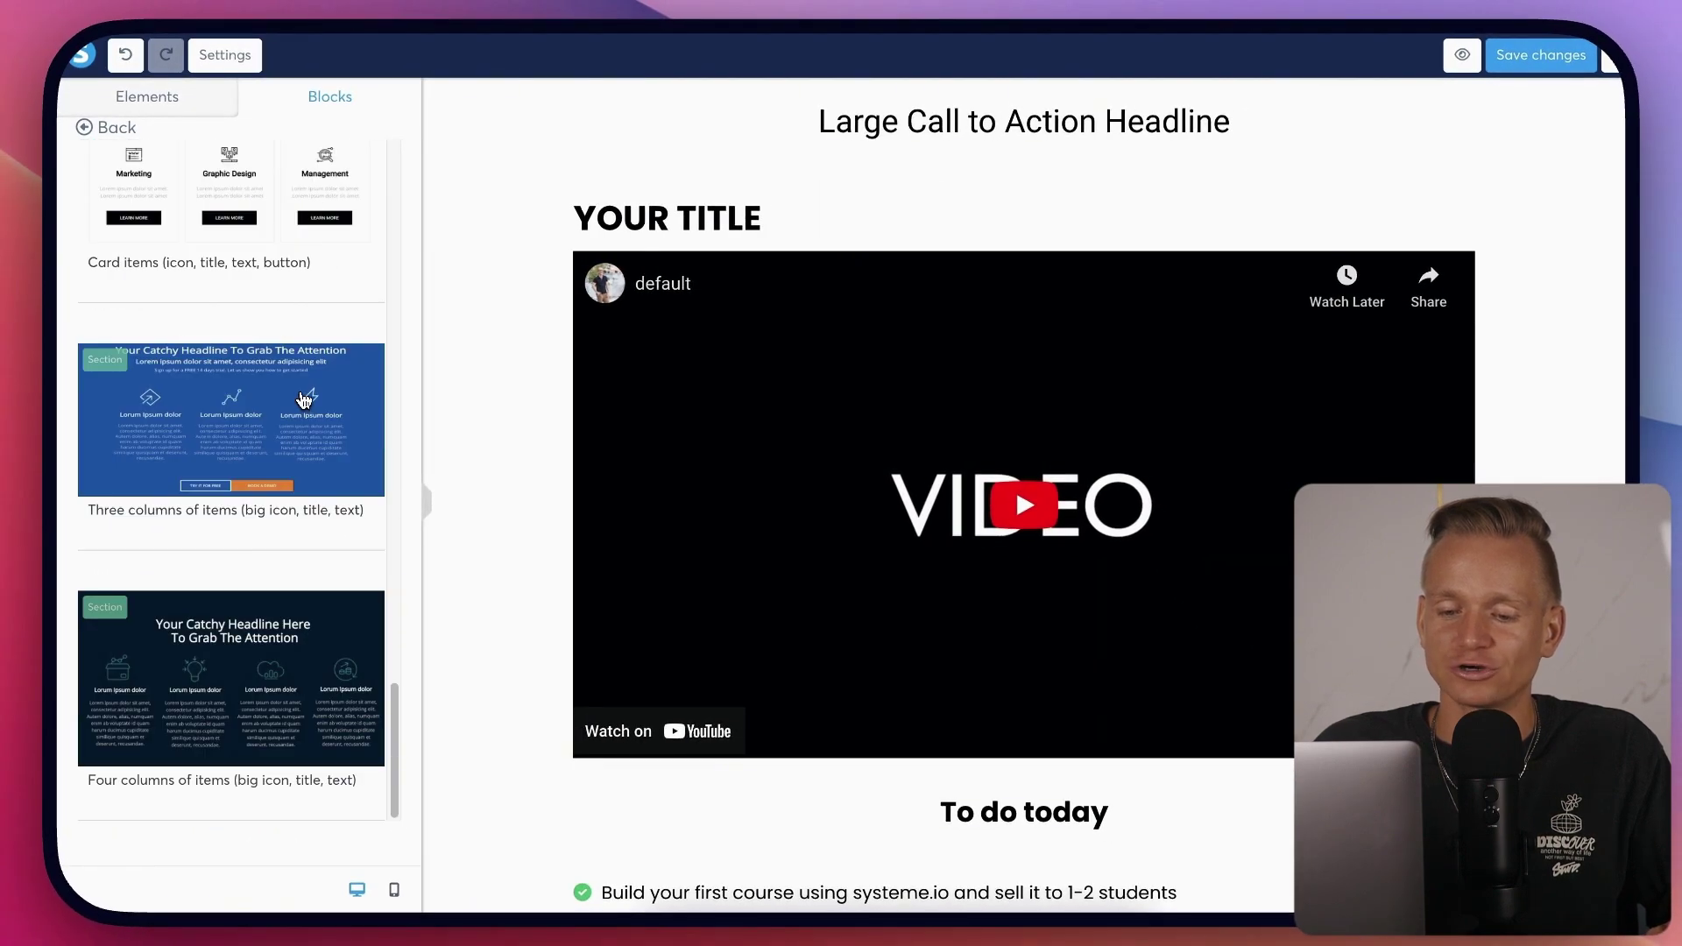
scroll(305, 403, up, 15)
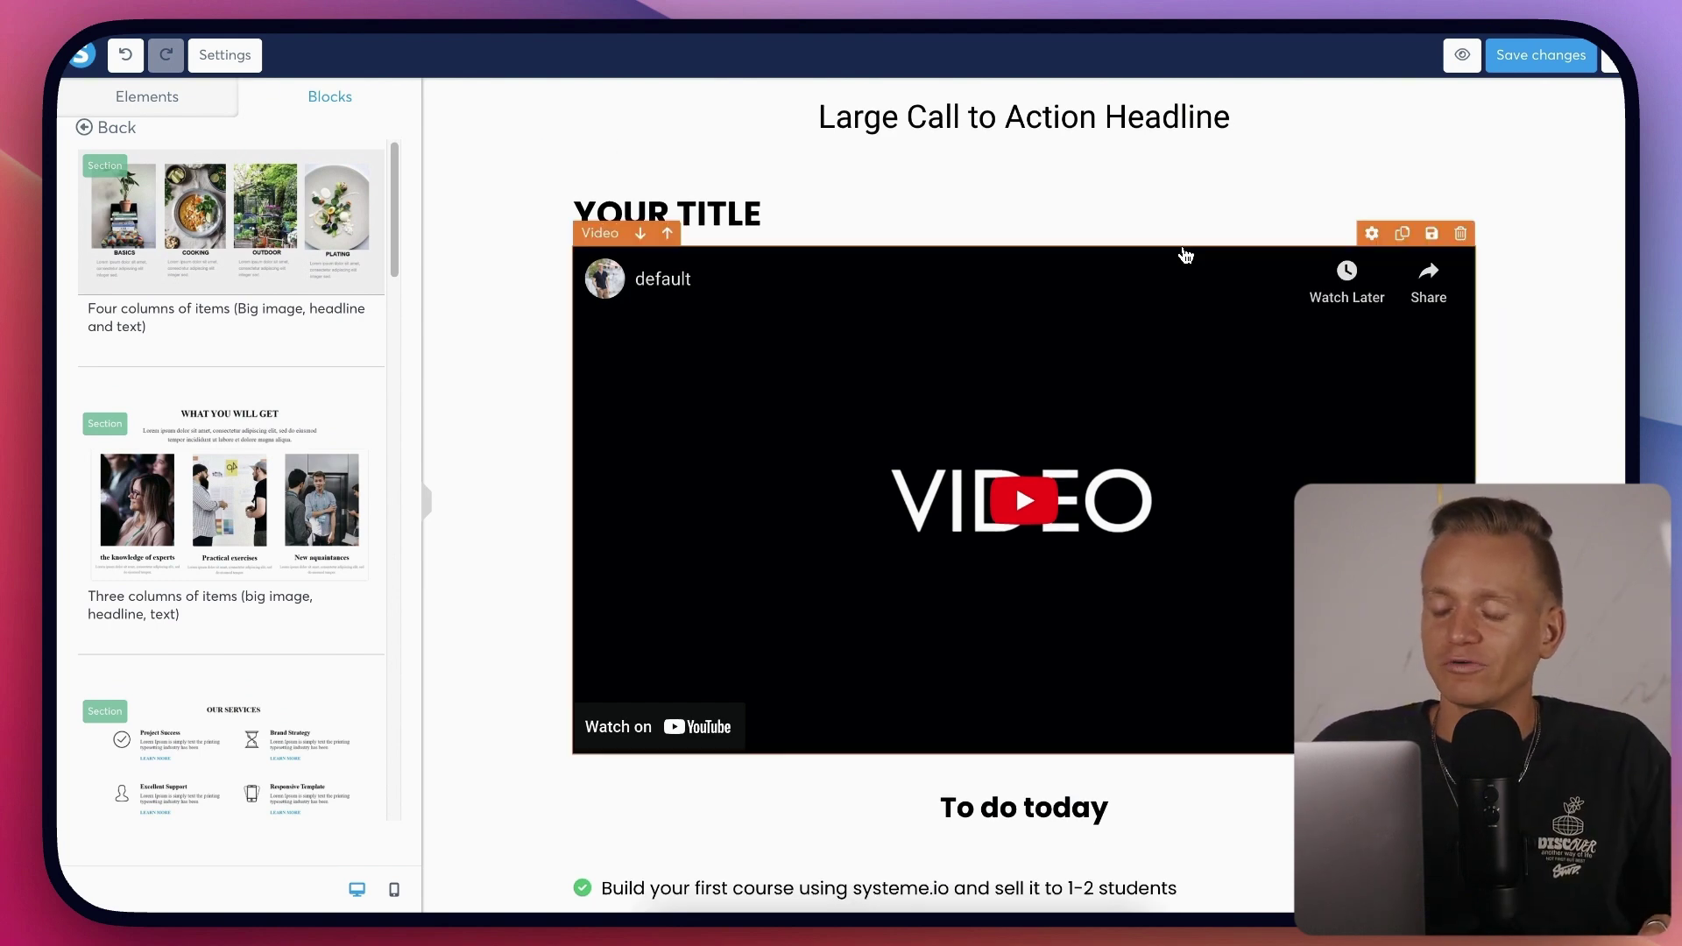
Review the video page's content, from the title and YouTube video to the "To do today" list and second video
scroll(1185, 258, down, 4)
scroll(1082, 535, down, 1)
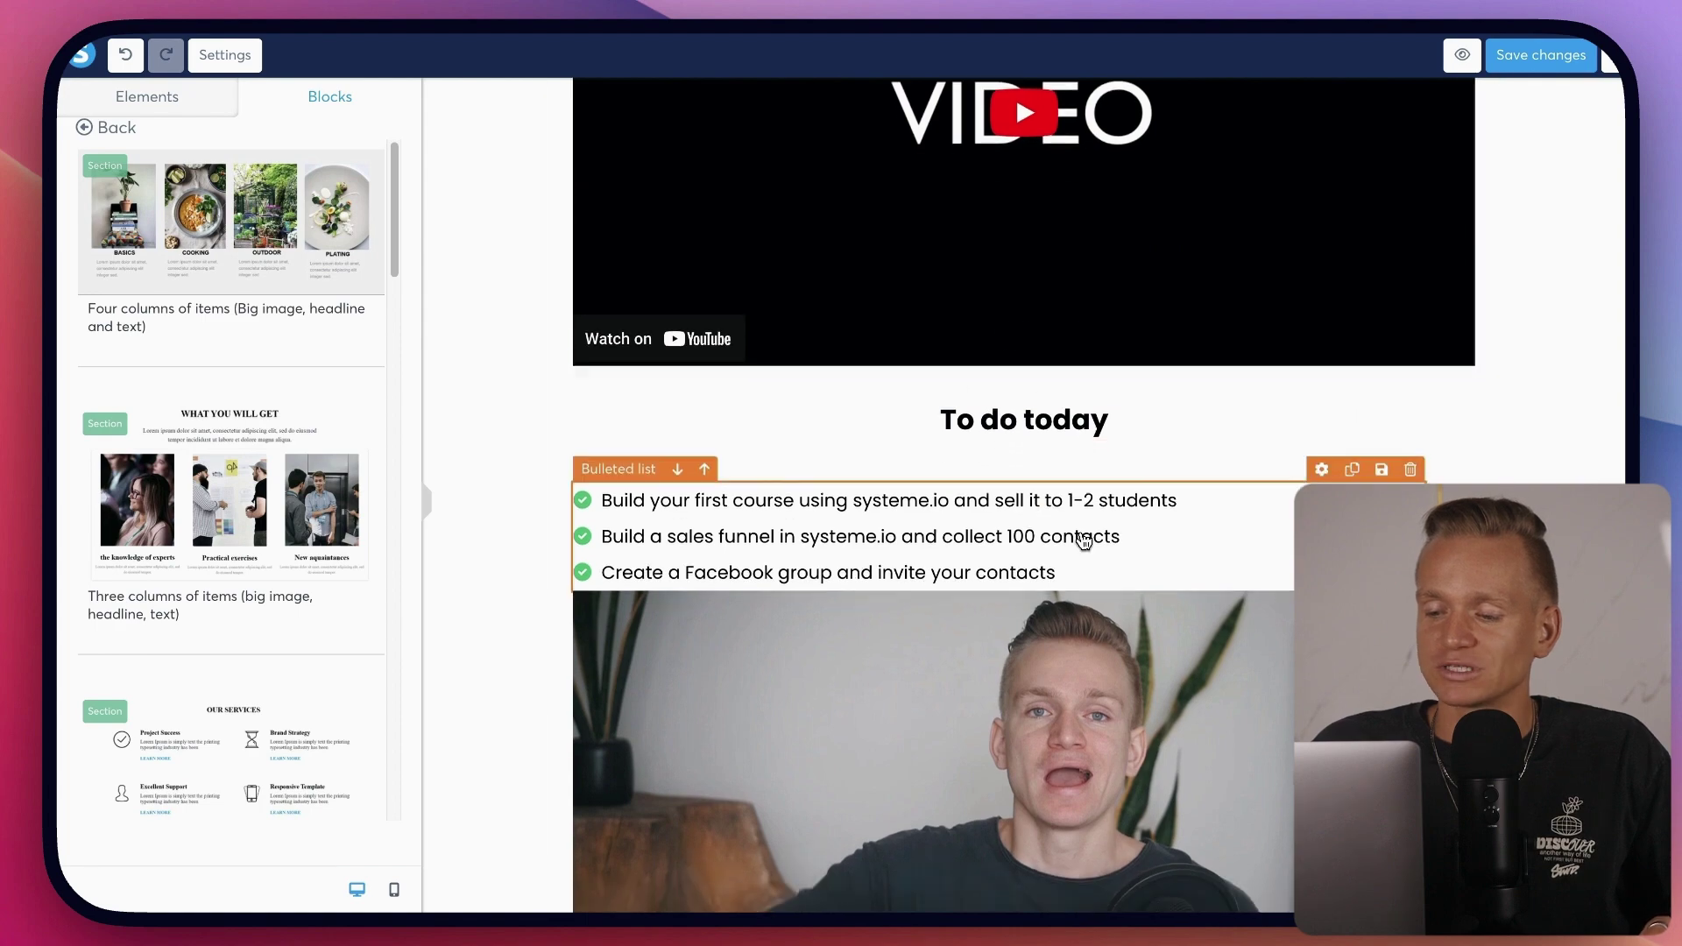
scroll(814, 543, down, 2)
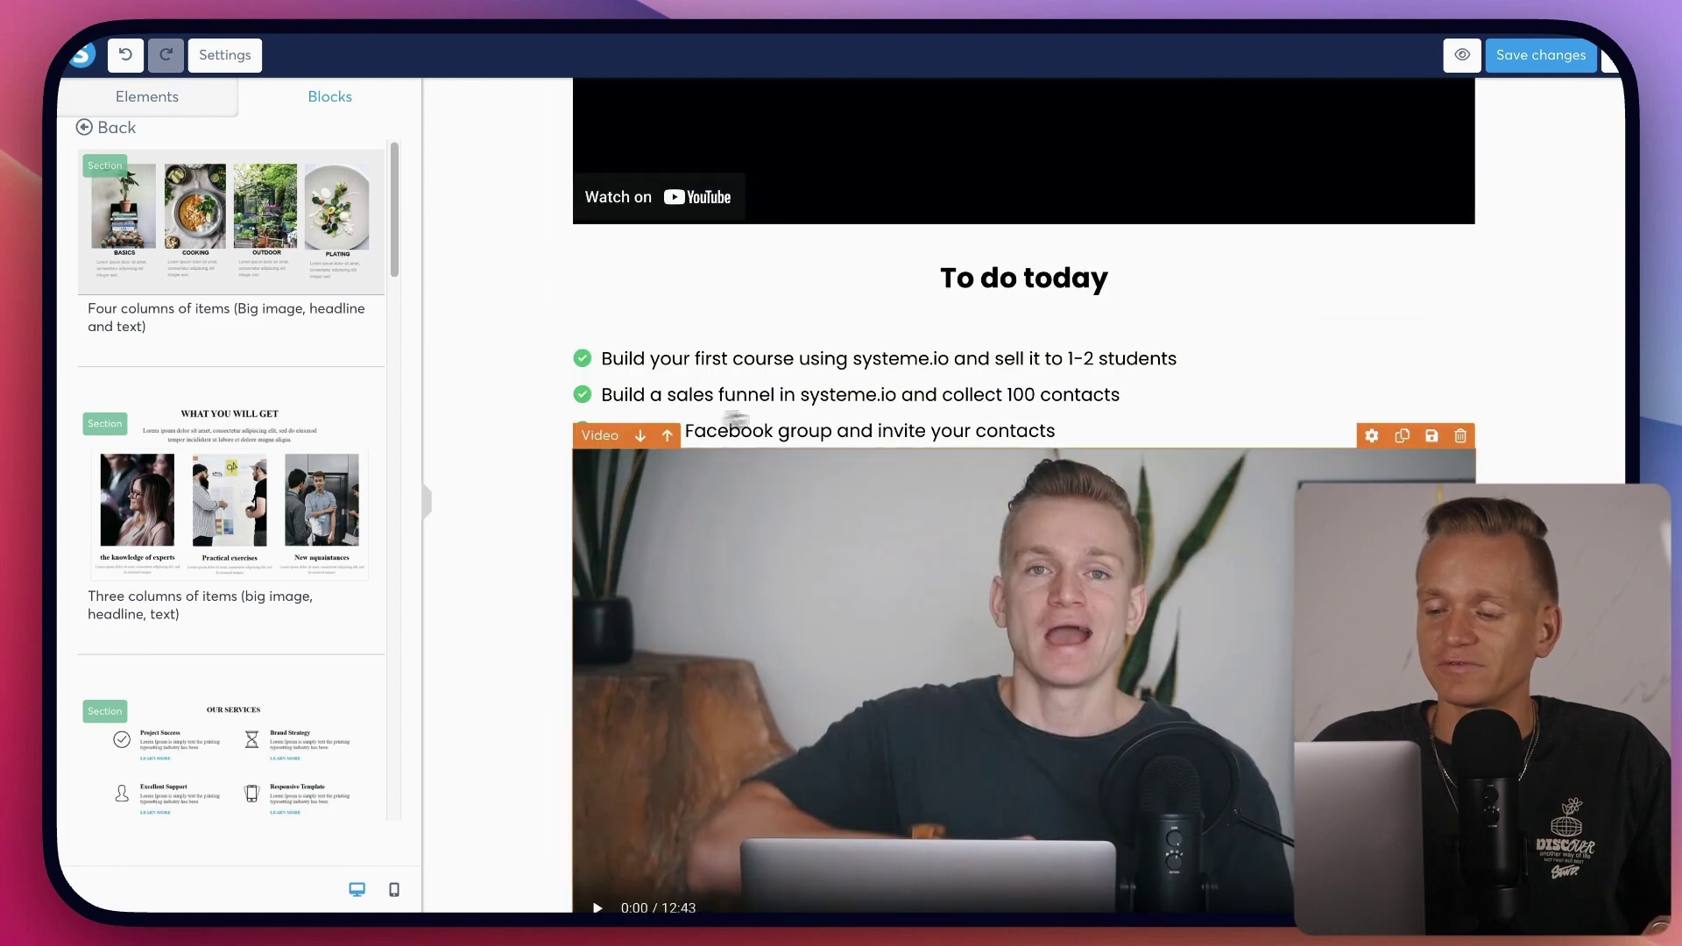
scroll(986, 481, down, 3)
scroll(871, 360, up, 9)
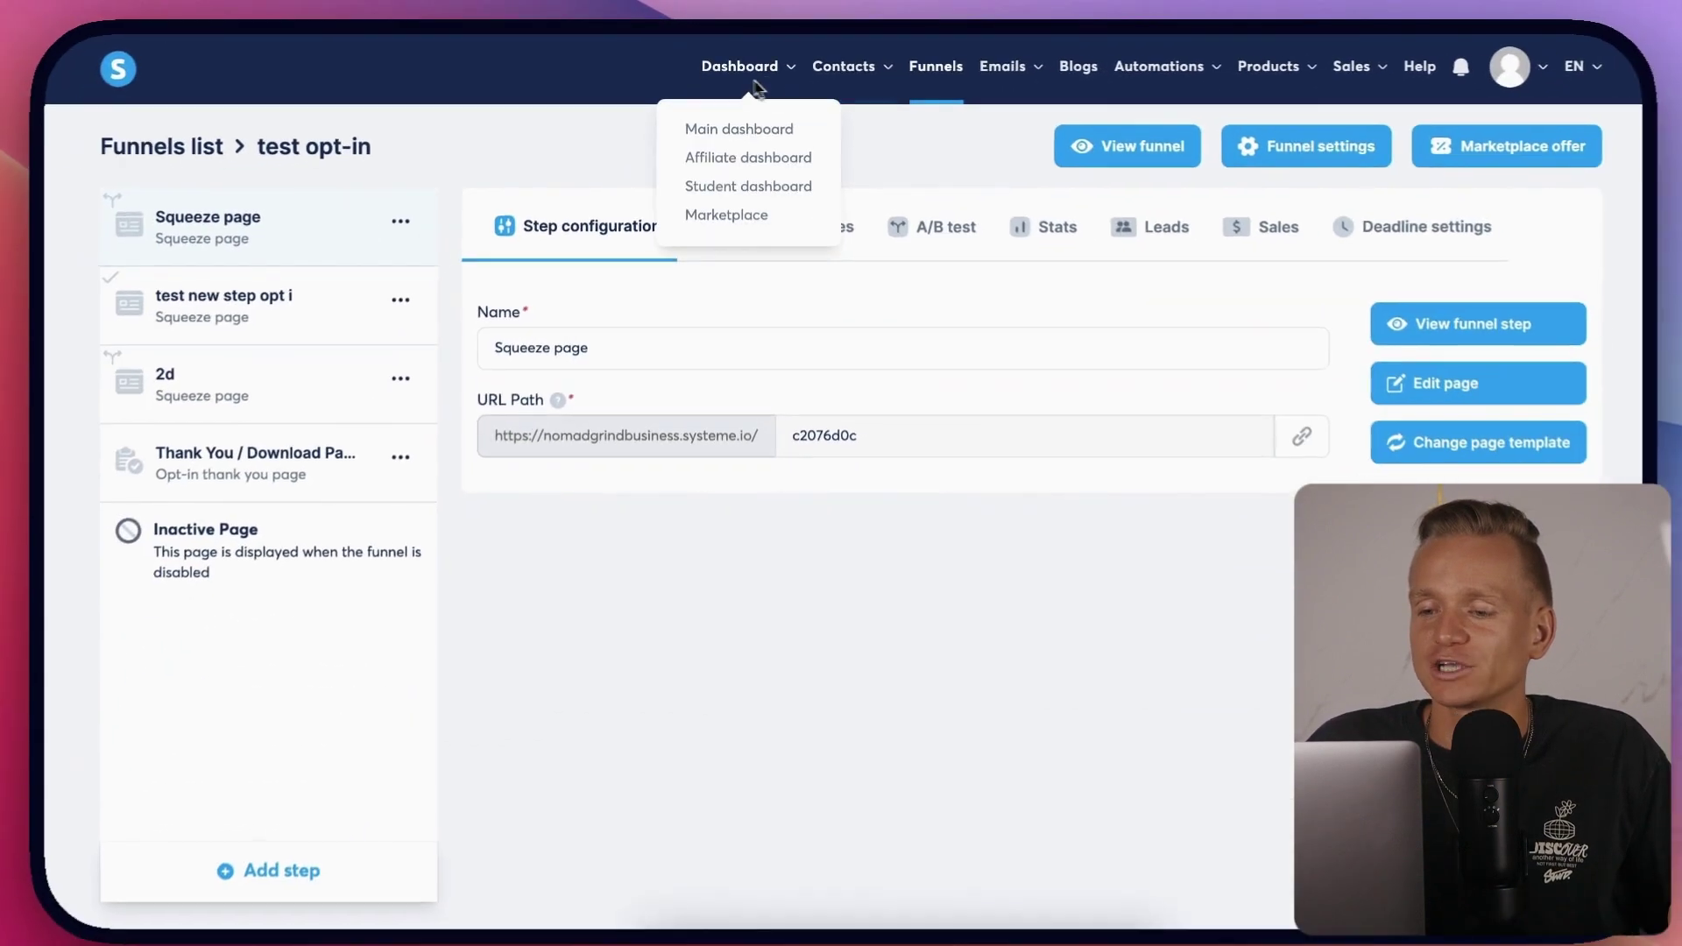
Open the Marketplace from the dashboard options and look through the listed offers with their commission rates
mouse_move(806, 117)
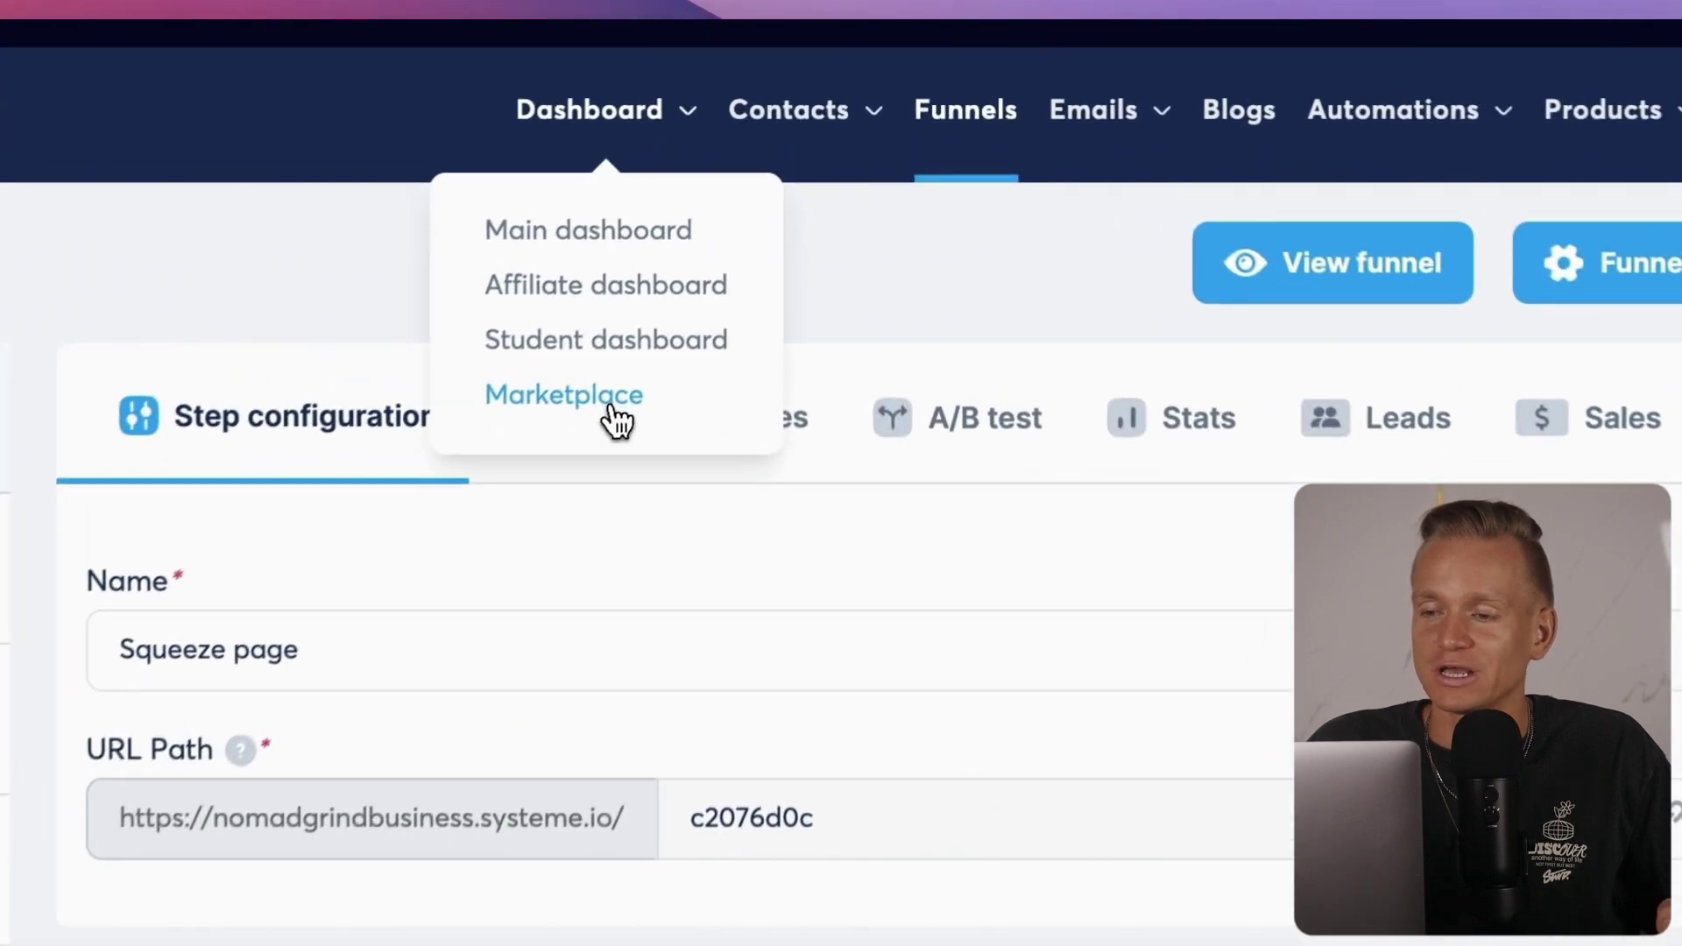
click(734, 219)
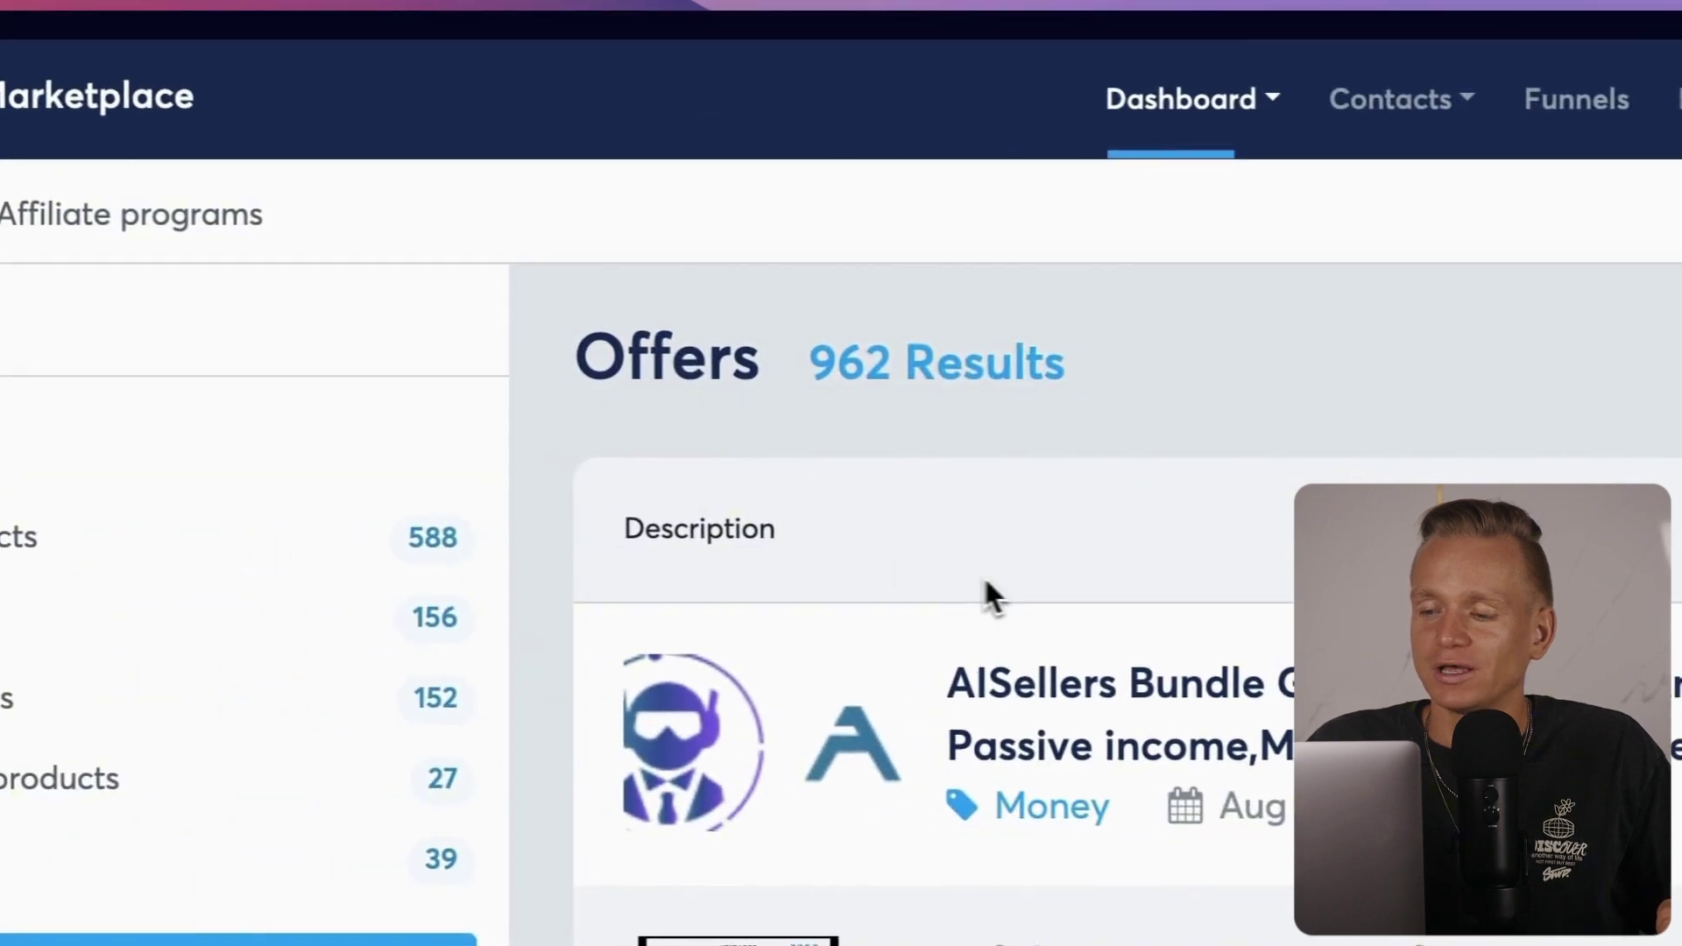
scroll(987, 593, down, 2)
scroll(1018, 603, down, 6)
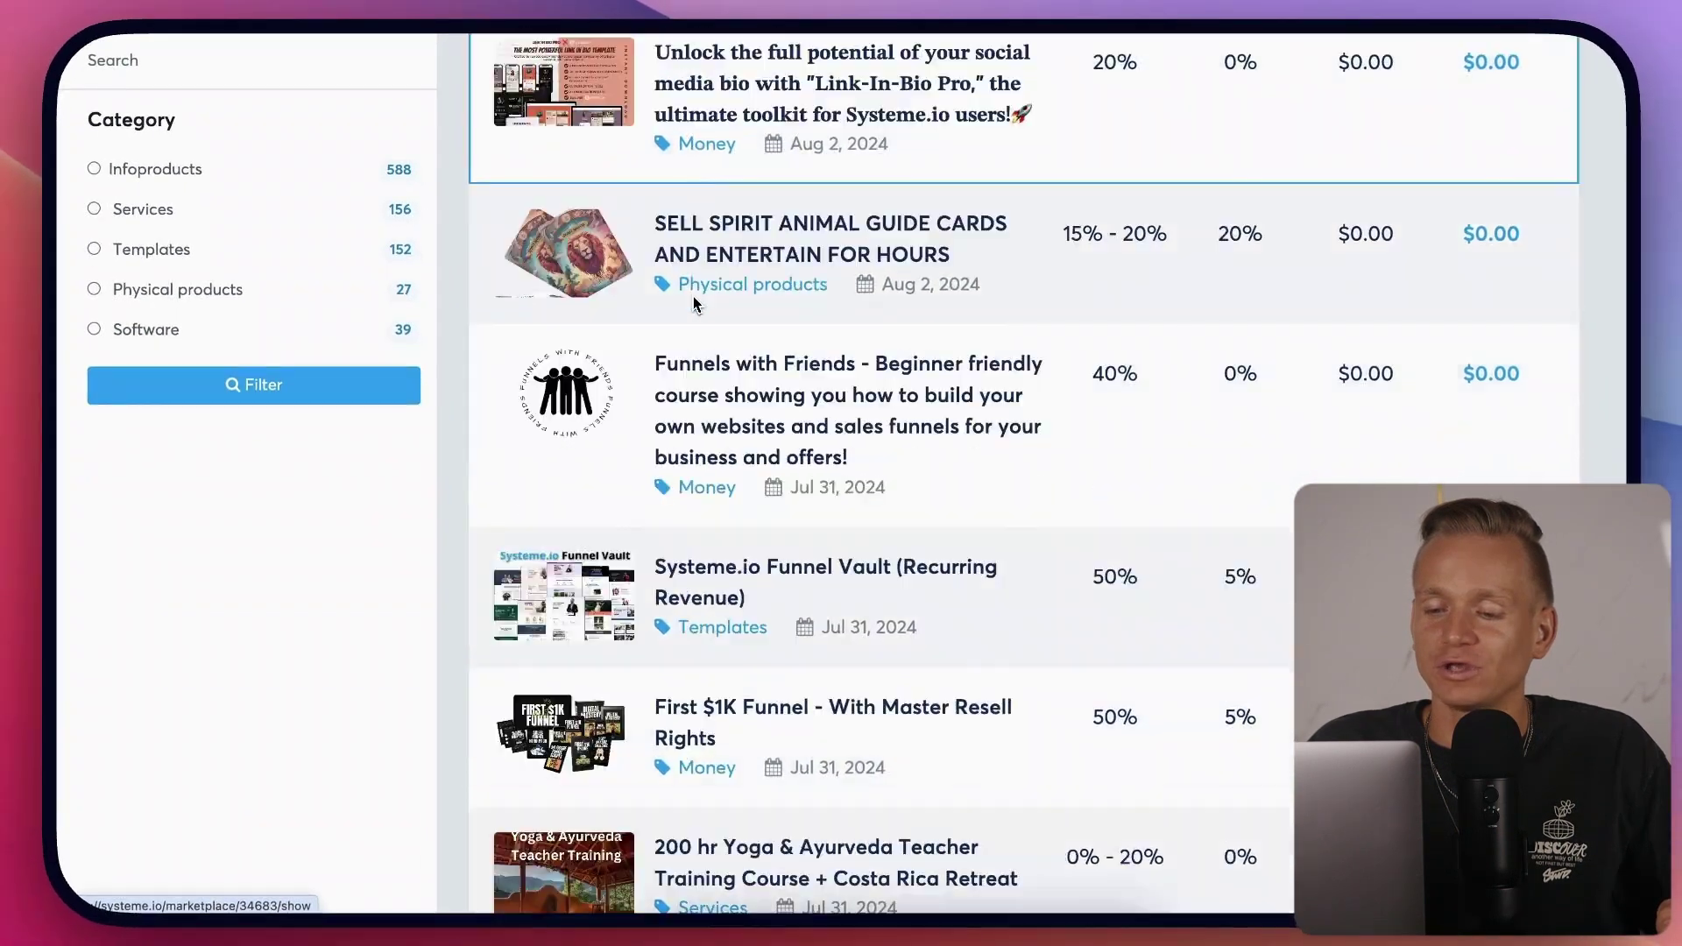
scroll(695, 302, down, 2)
scroll(696, 300, up, 10)
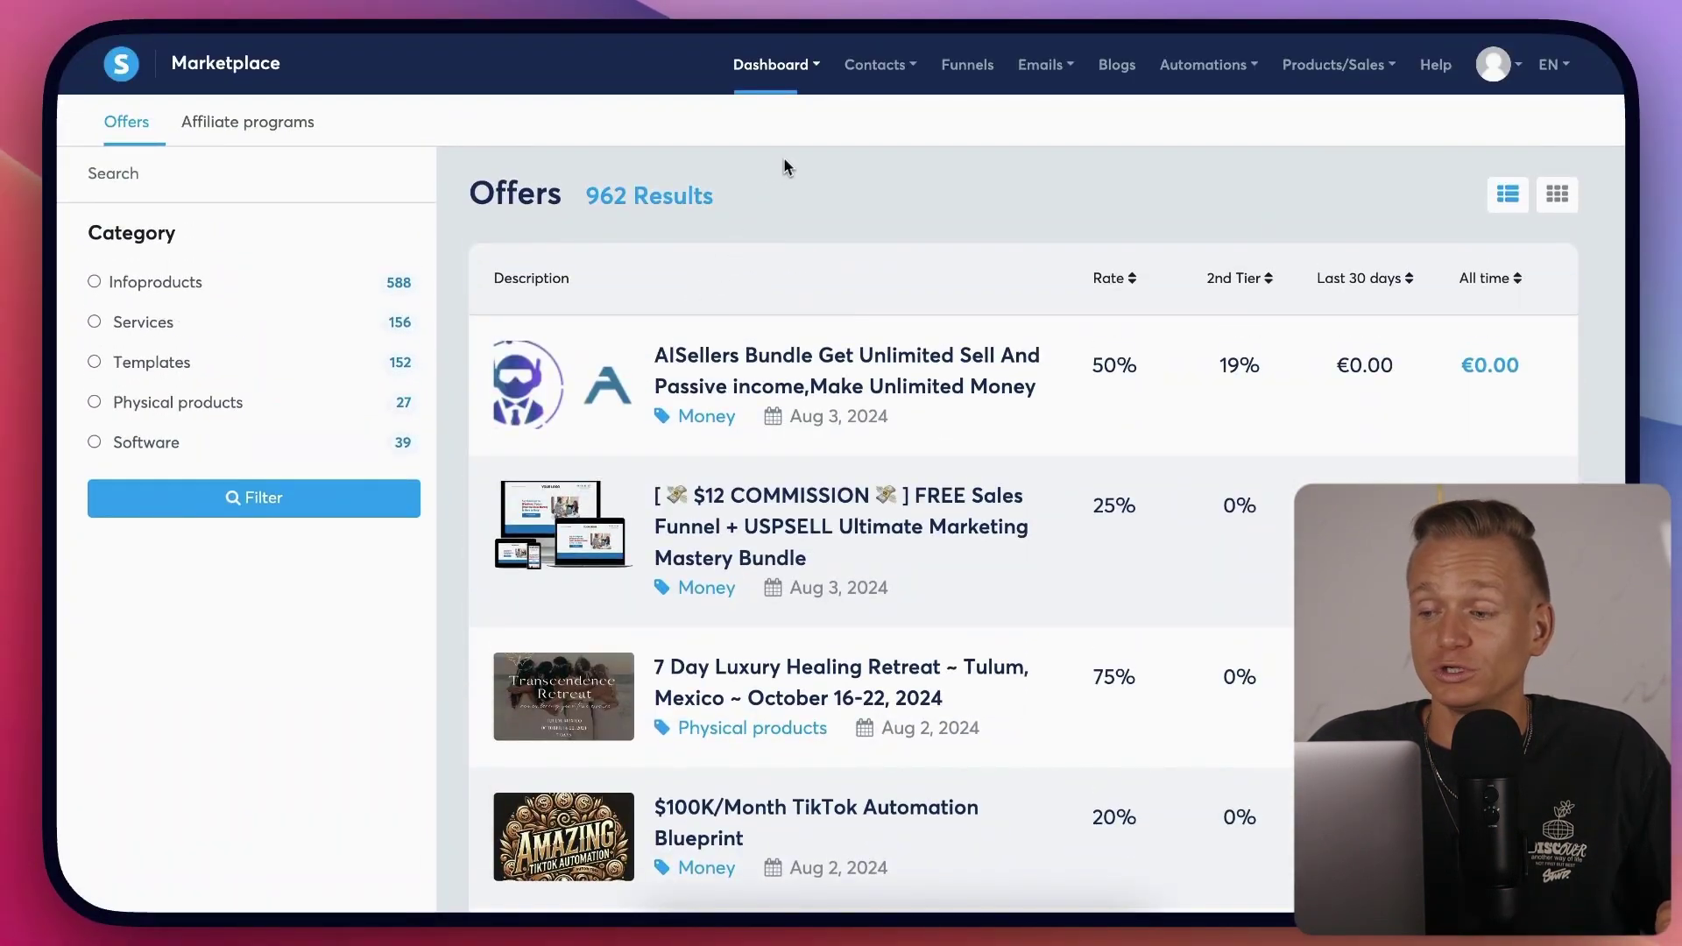
mouse_move(867, 78)
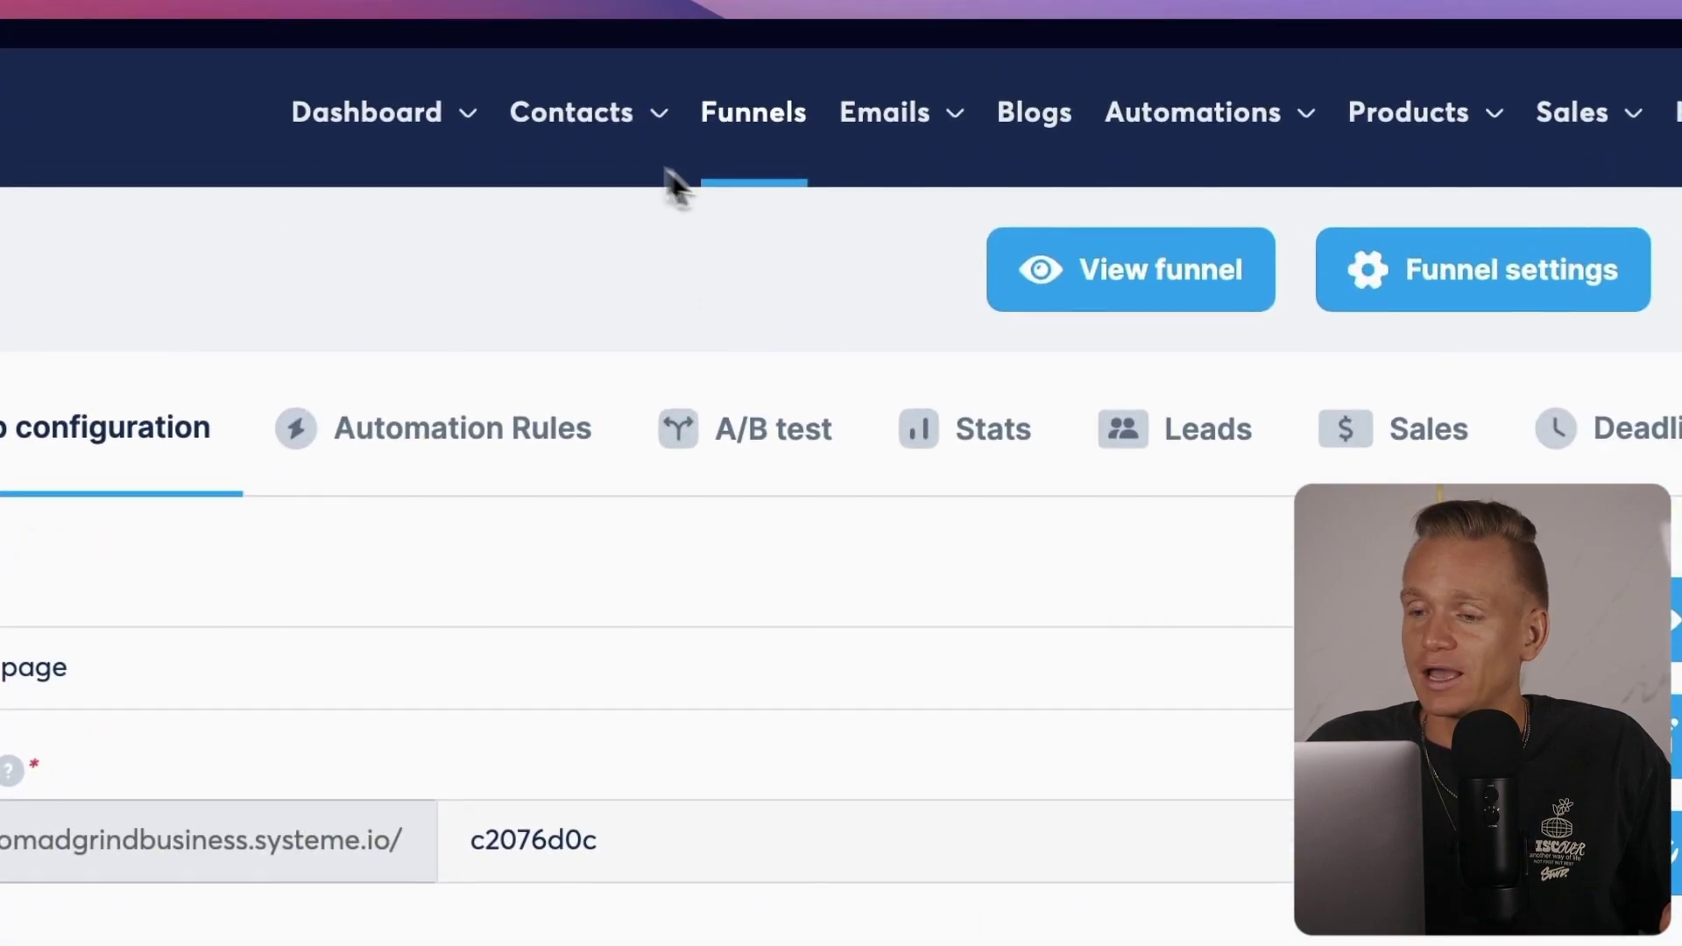
mouse_move(609, 110)
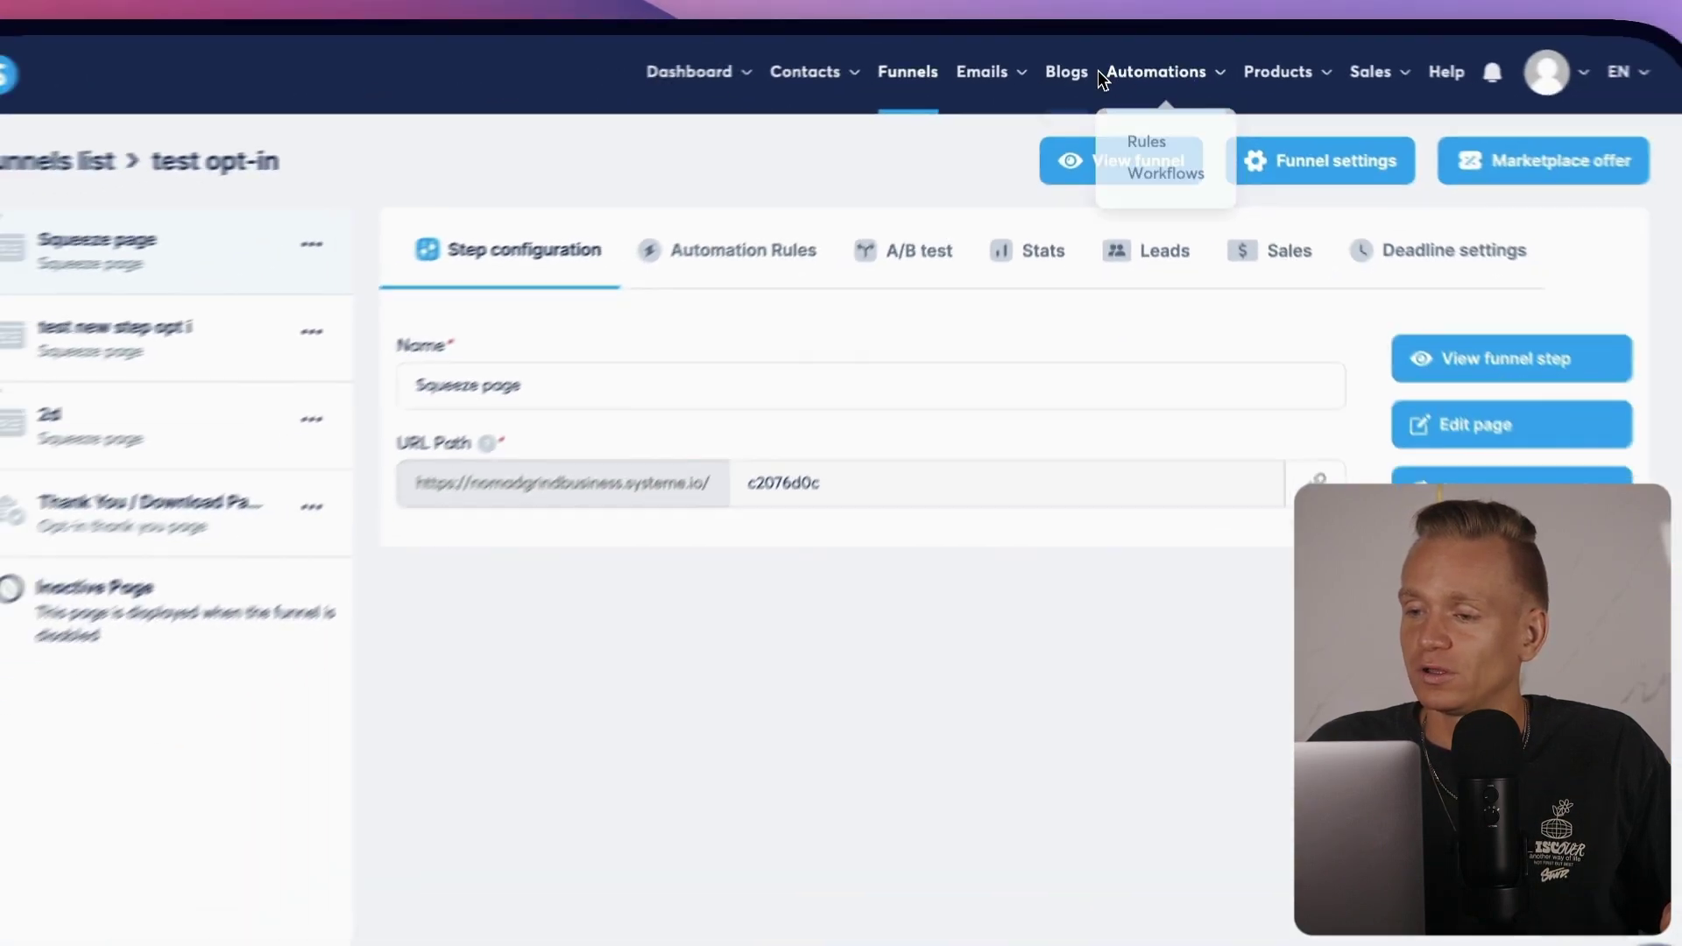
mouse_move(968, 223)
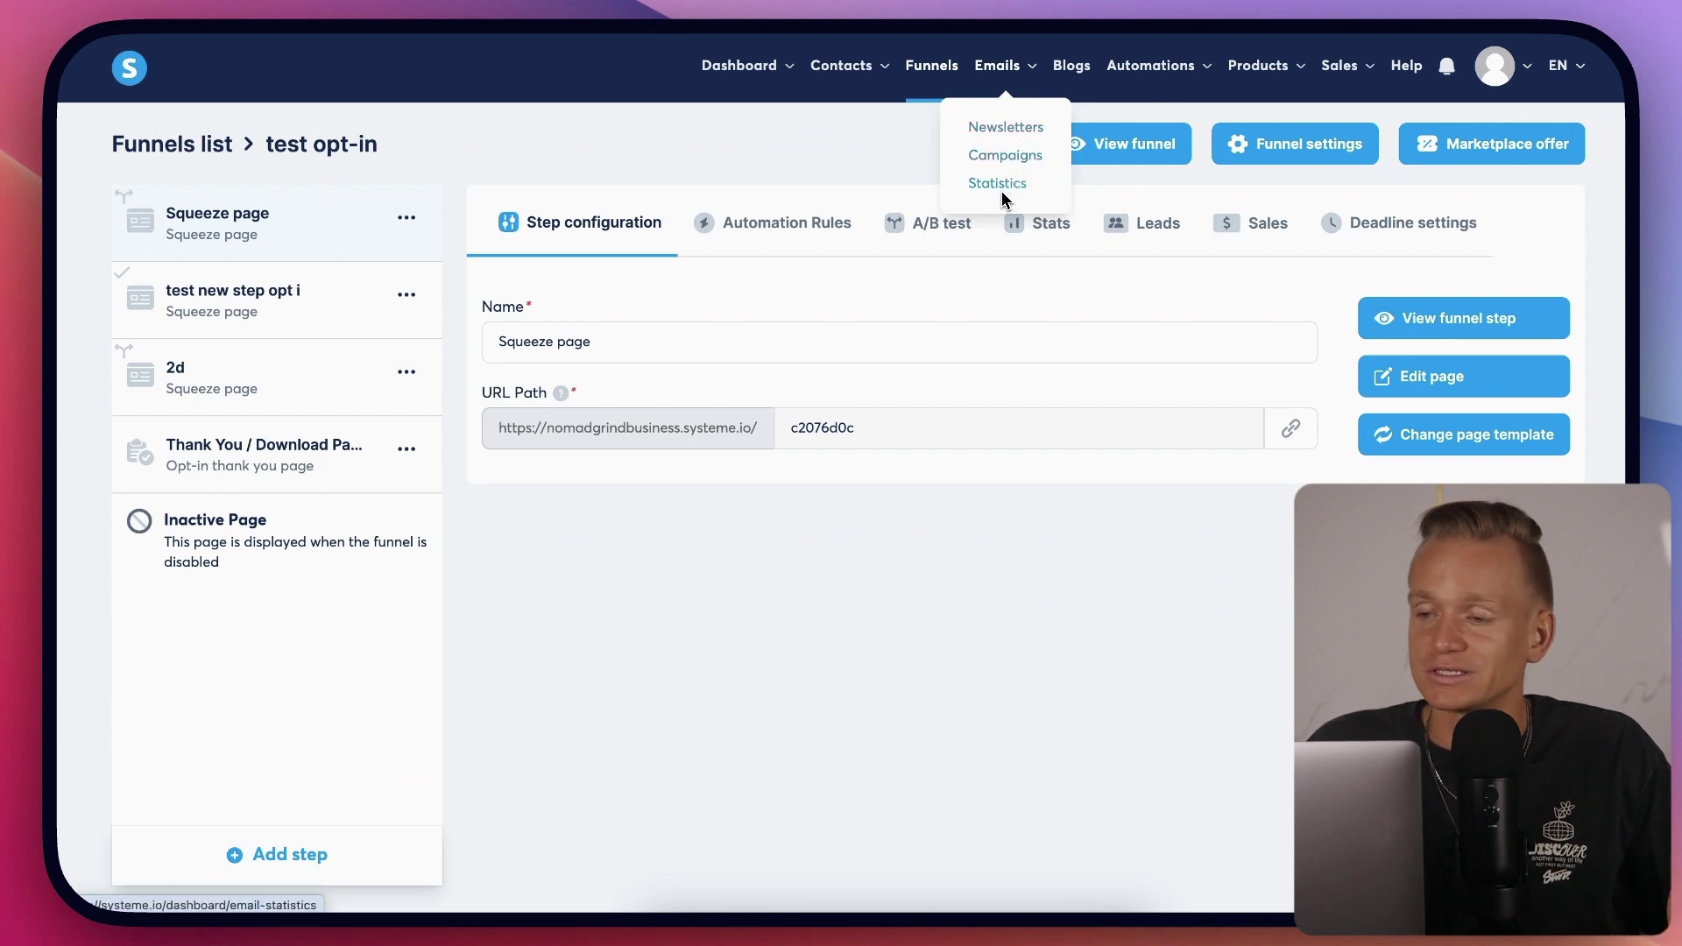
mouse_move(1187, 79)
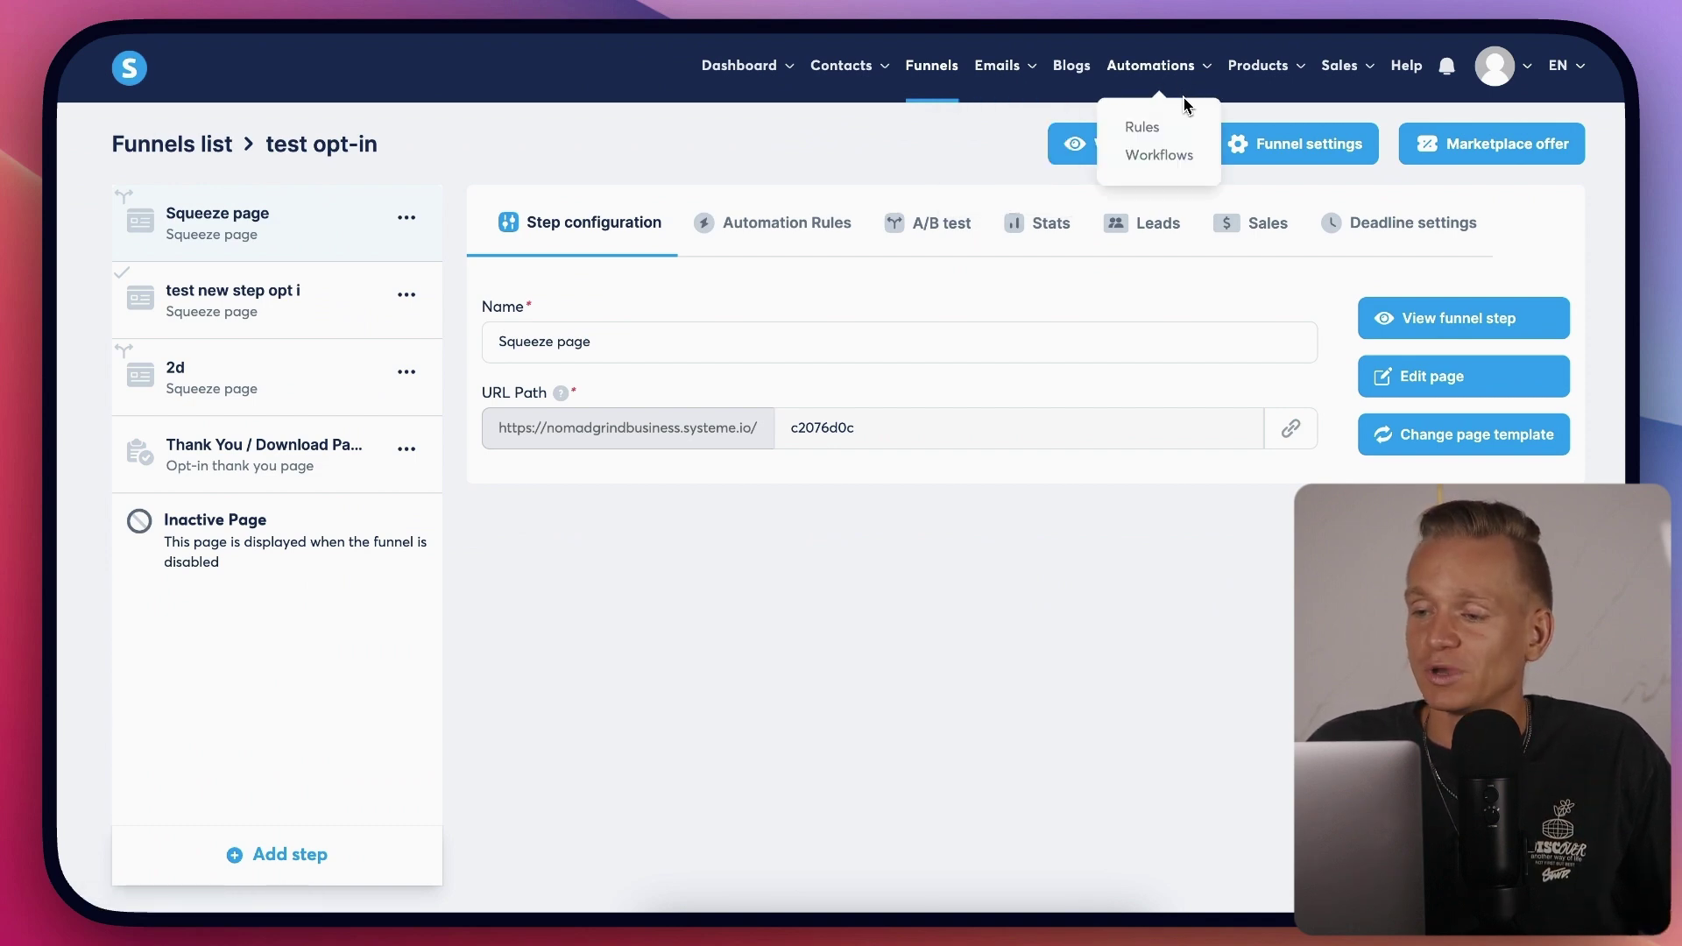
mouse_move(1291, 66)
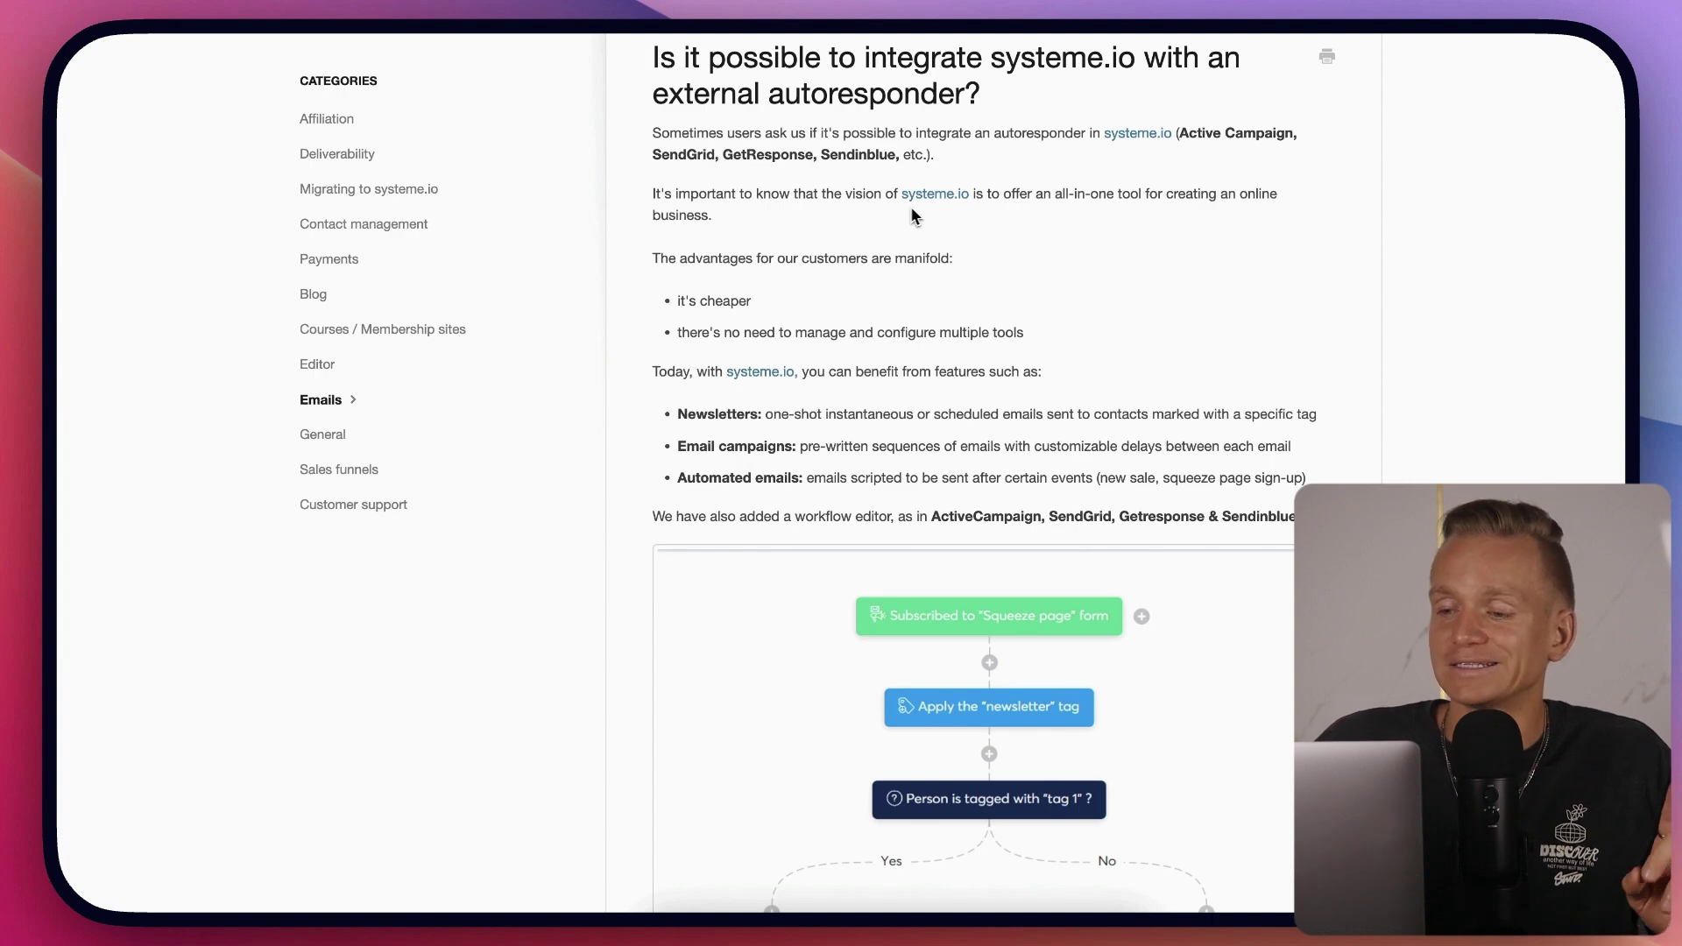
Highlight the all-in-one tool passage and the word "Newsletters" in the help article on integrating an external autoresponder
drag(770, 375, 1202, 420)
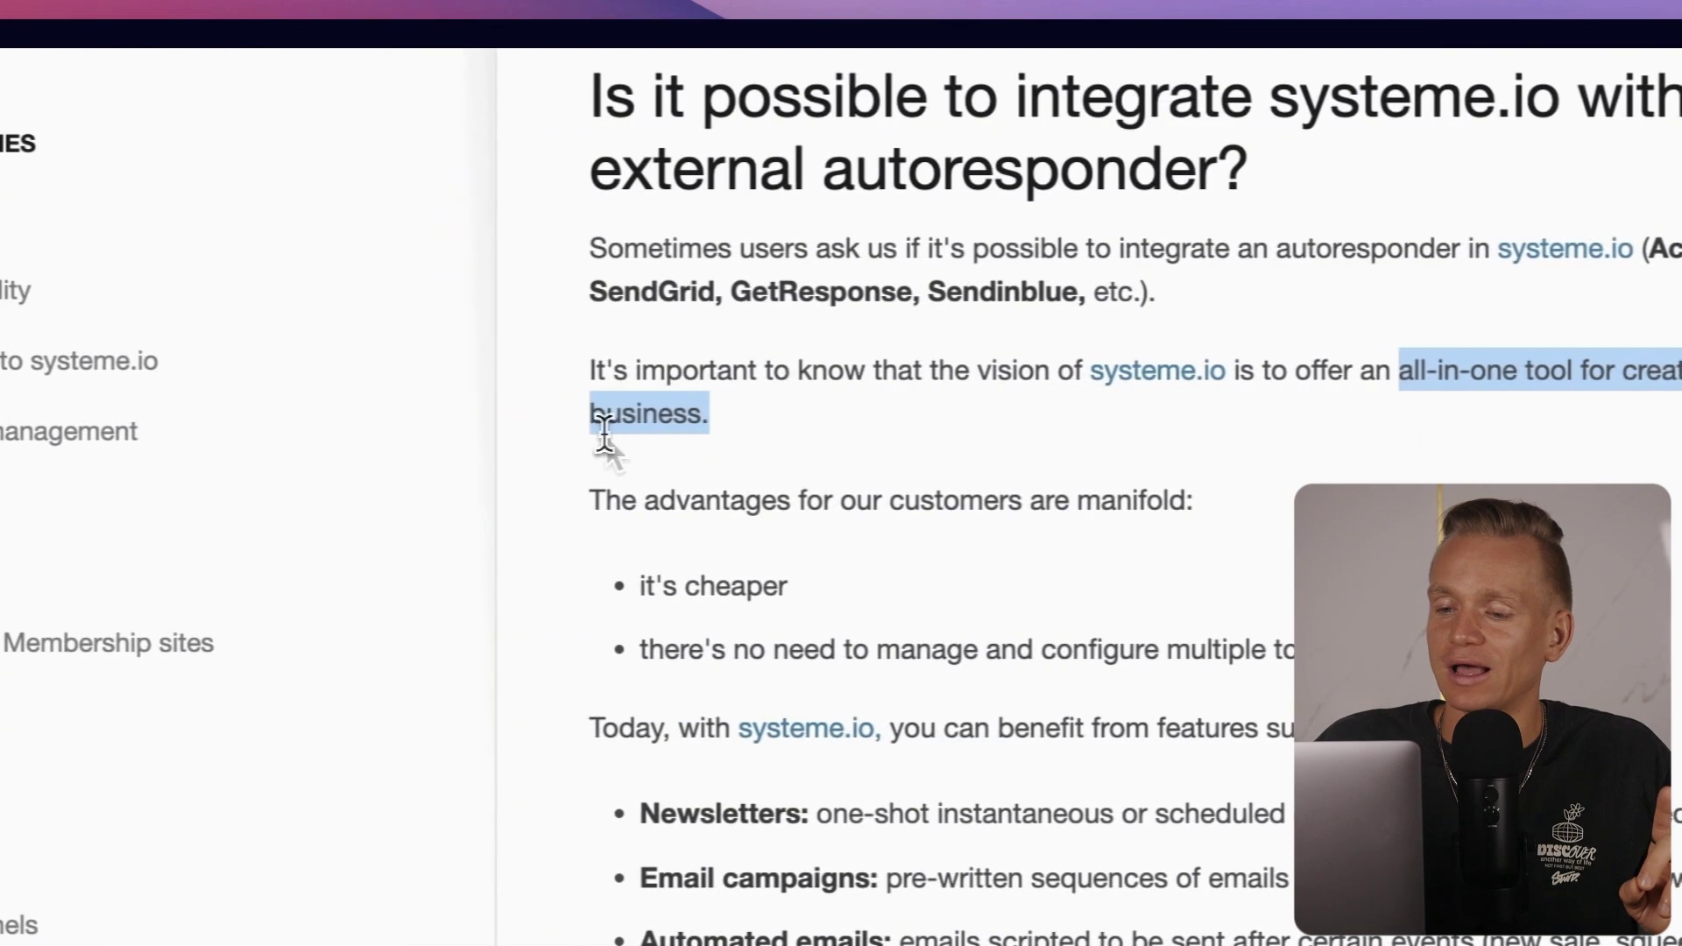
click(610, 440)
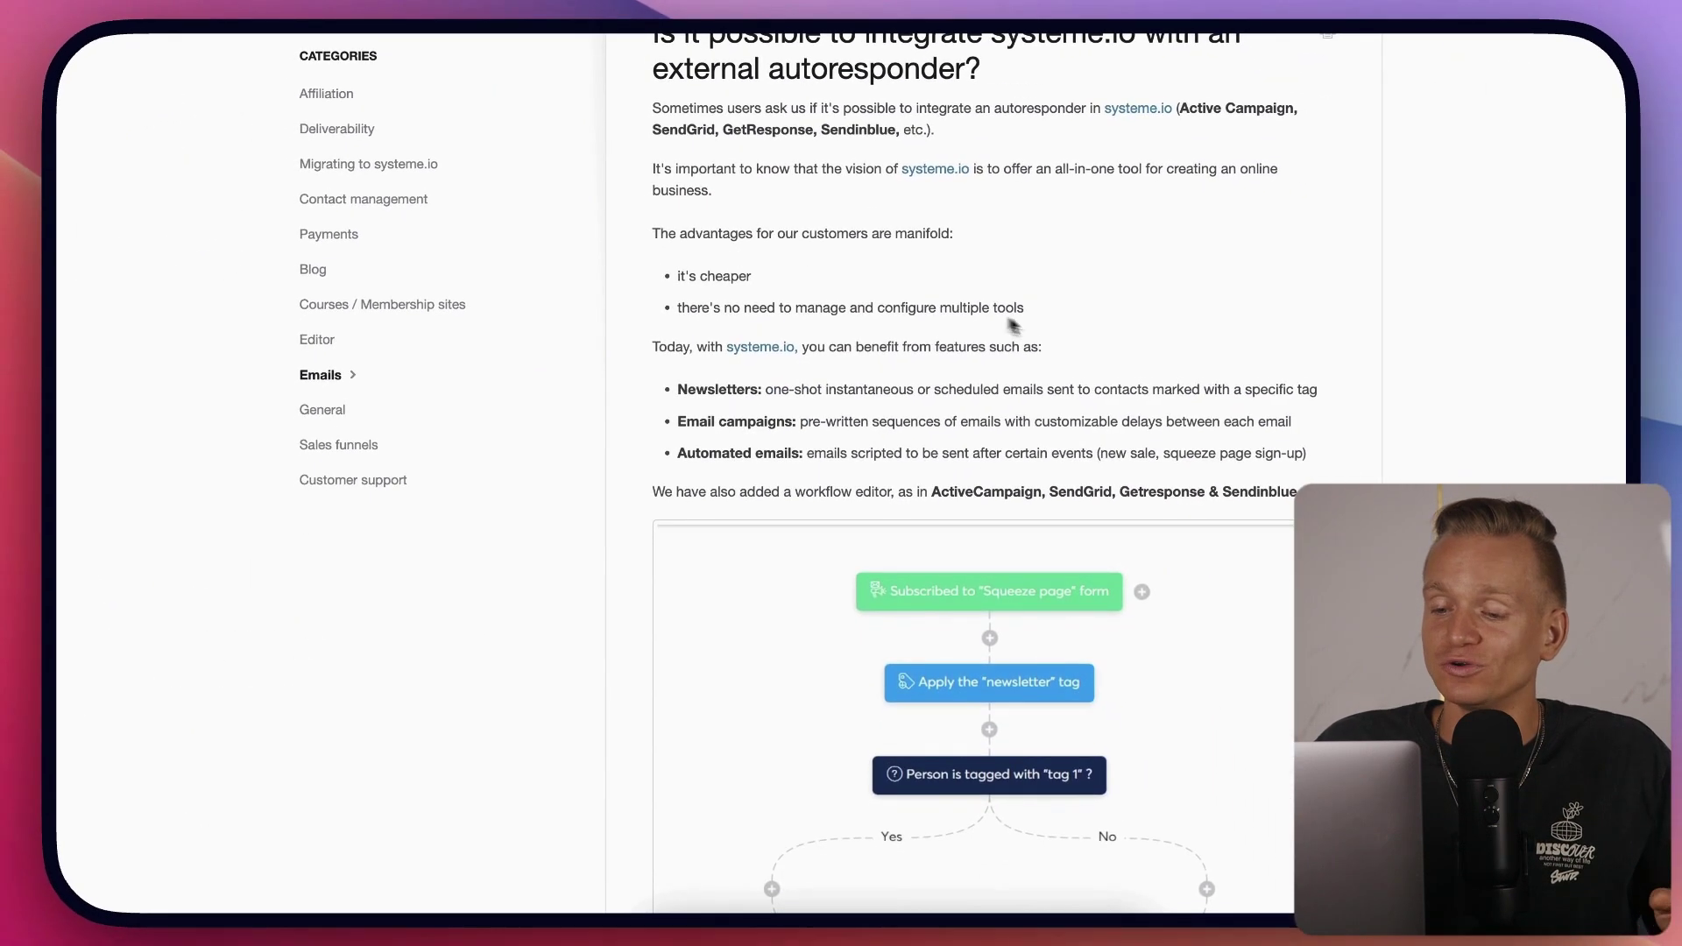
scroll(1025, 332, down, 3)
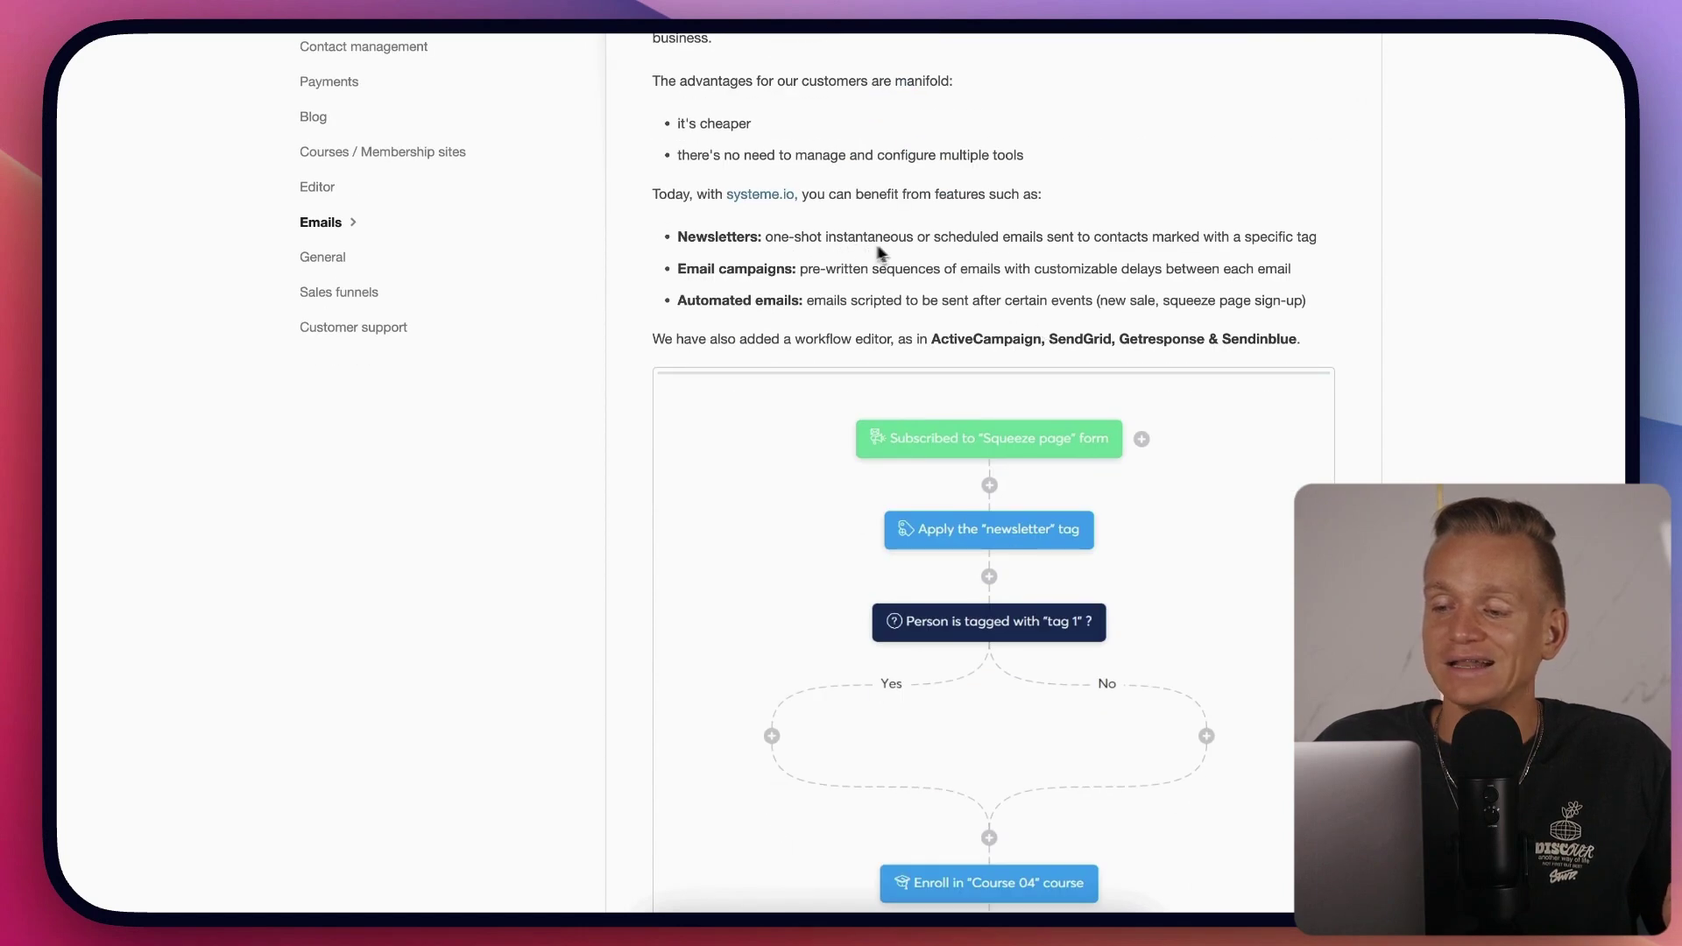
drag(677, 236, 762, 243)
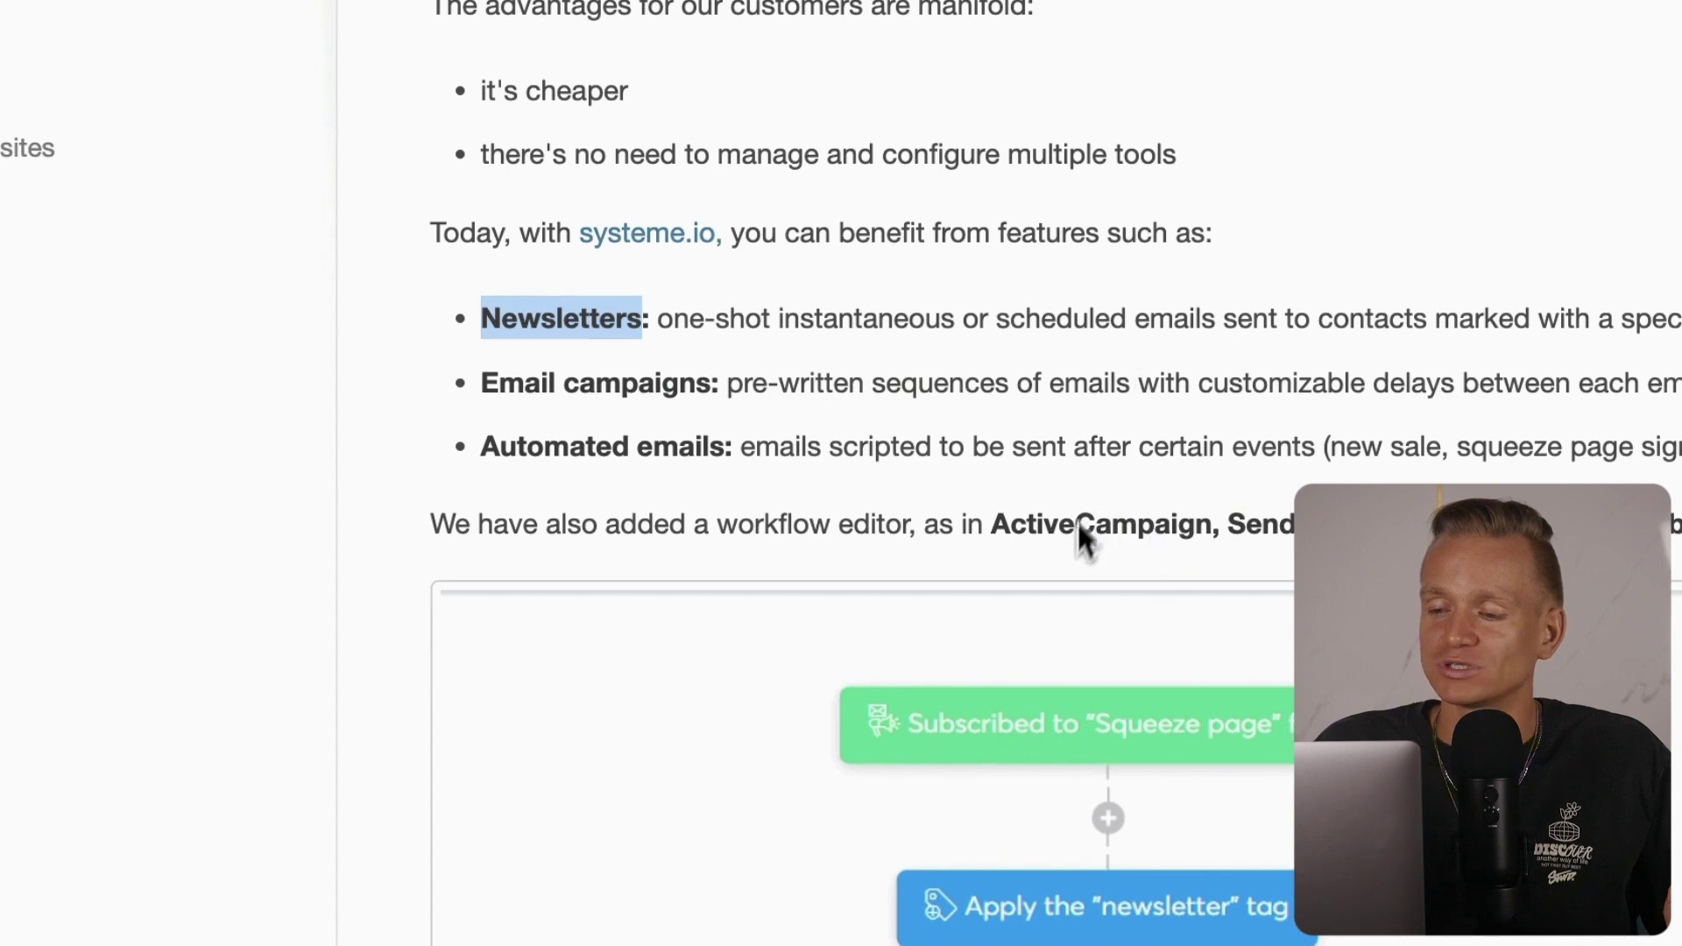
Examine the article's example workflow and its SendGrid, ActiveCampaign and Zapier integration options down to the conclusion
scroll(1018, 355, down, 5)
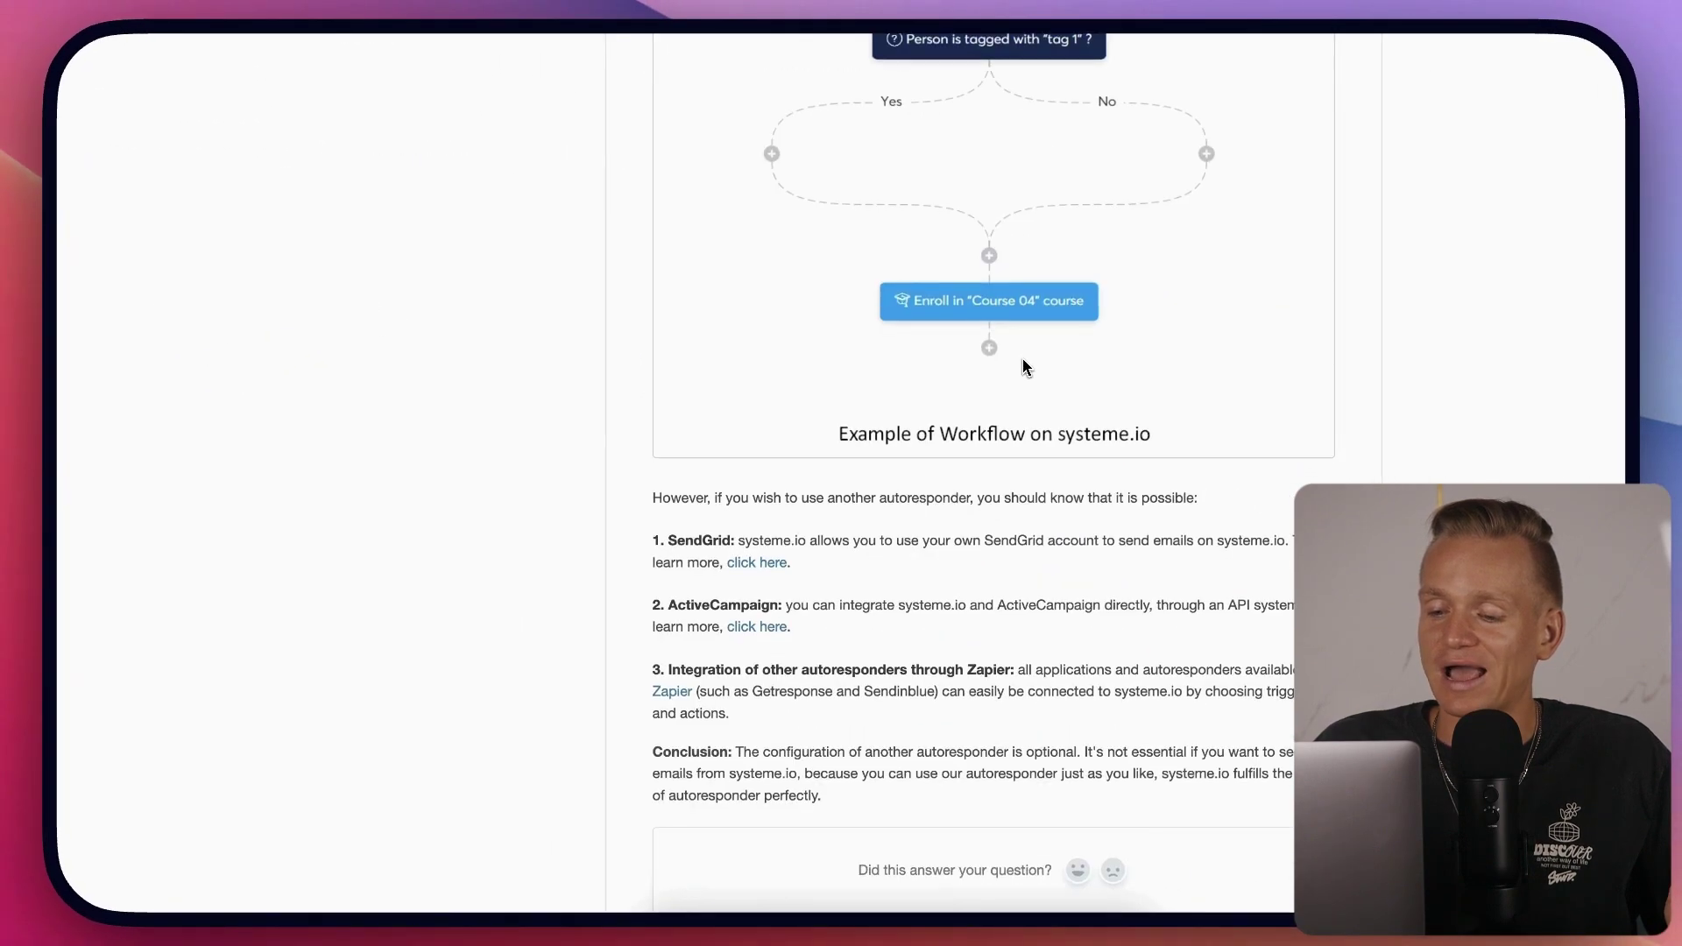
scroll(1021, 365, down, 3)
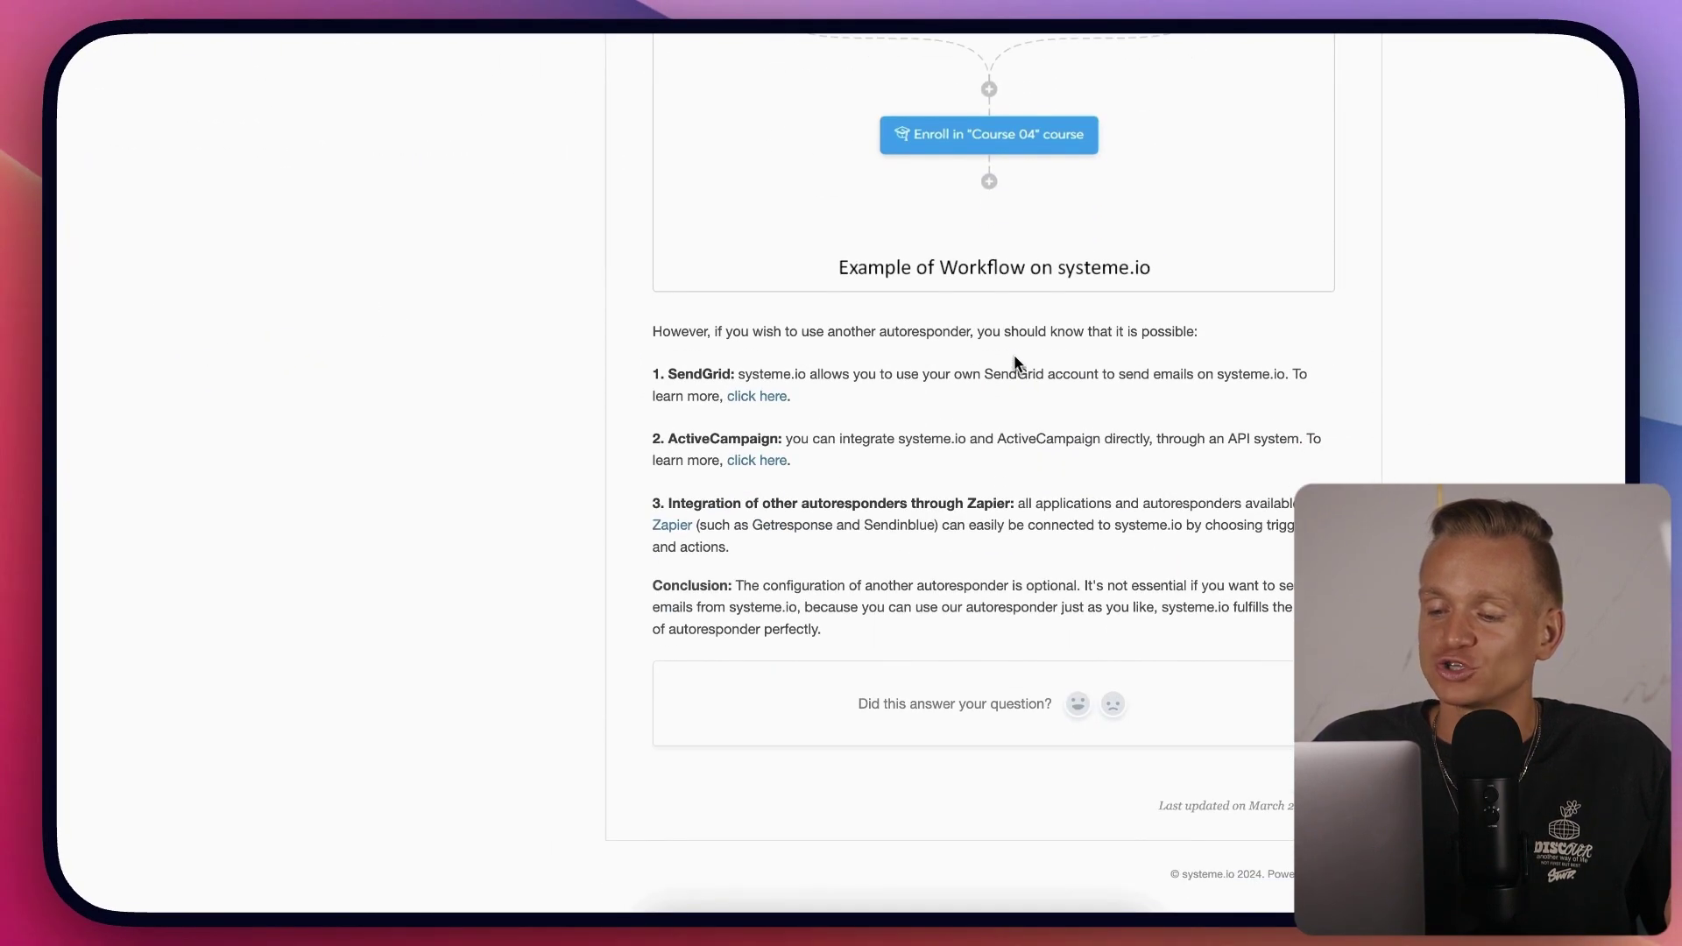
scroll(1016, 362, up, 15)
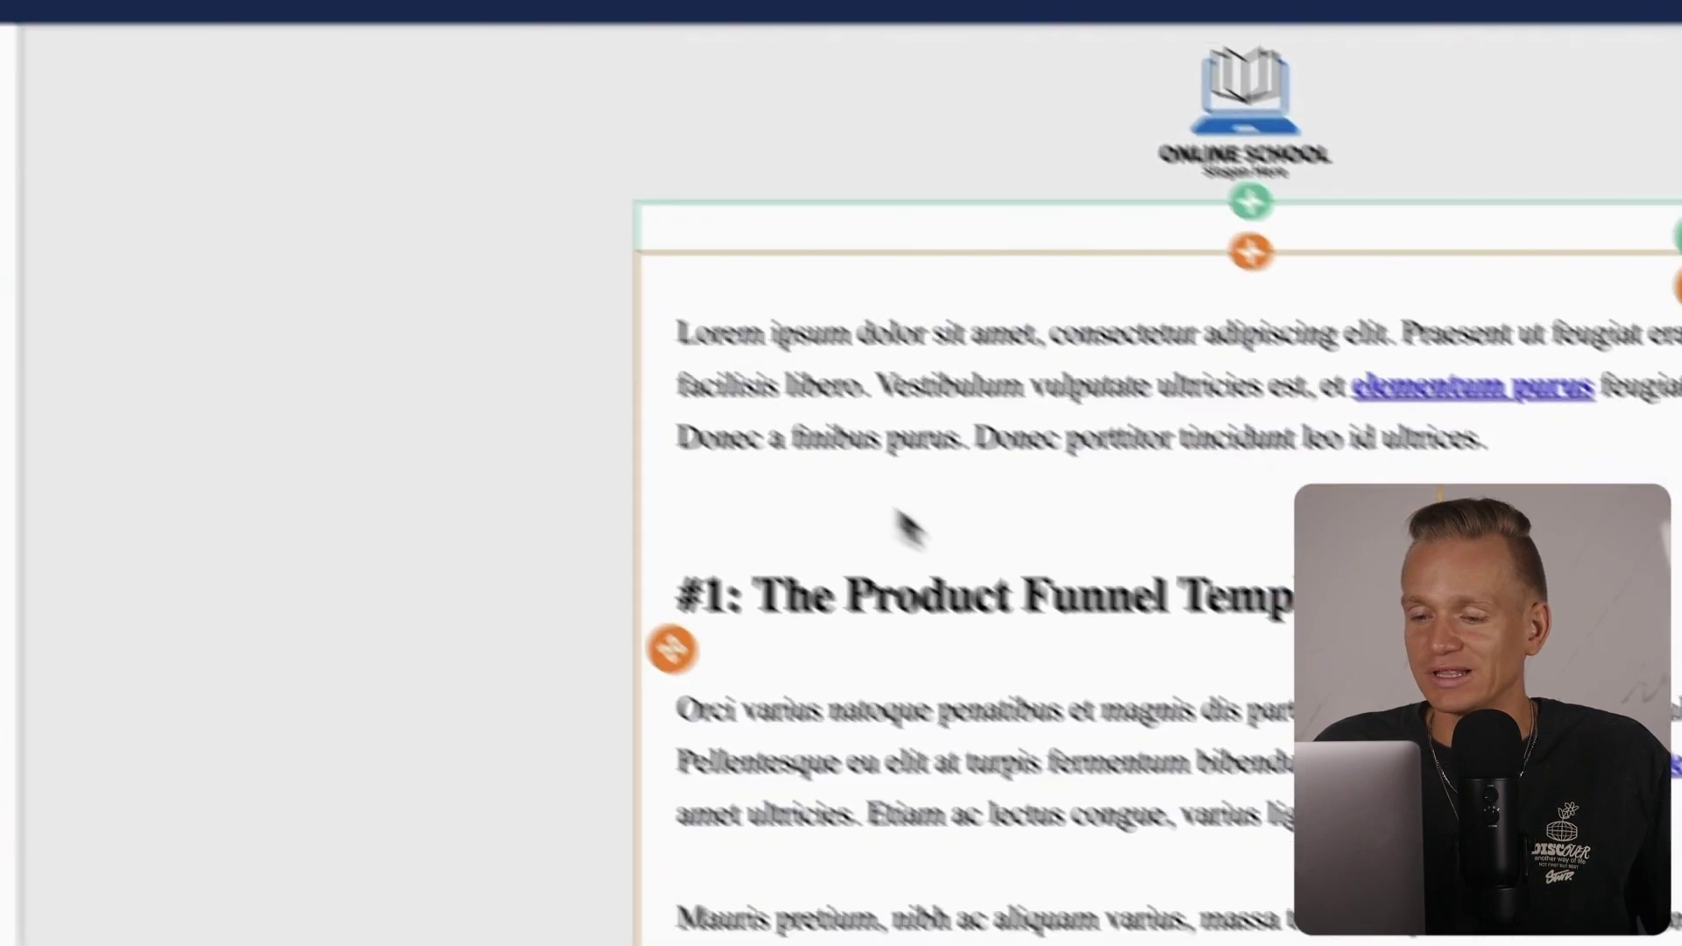
Review the newsletter's funnel template sections and images in the visual email editor, ending back at its beginning
scroll(1204, 697, down, 15)
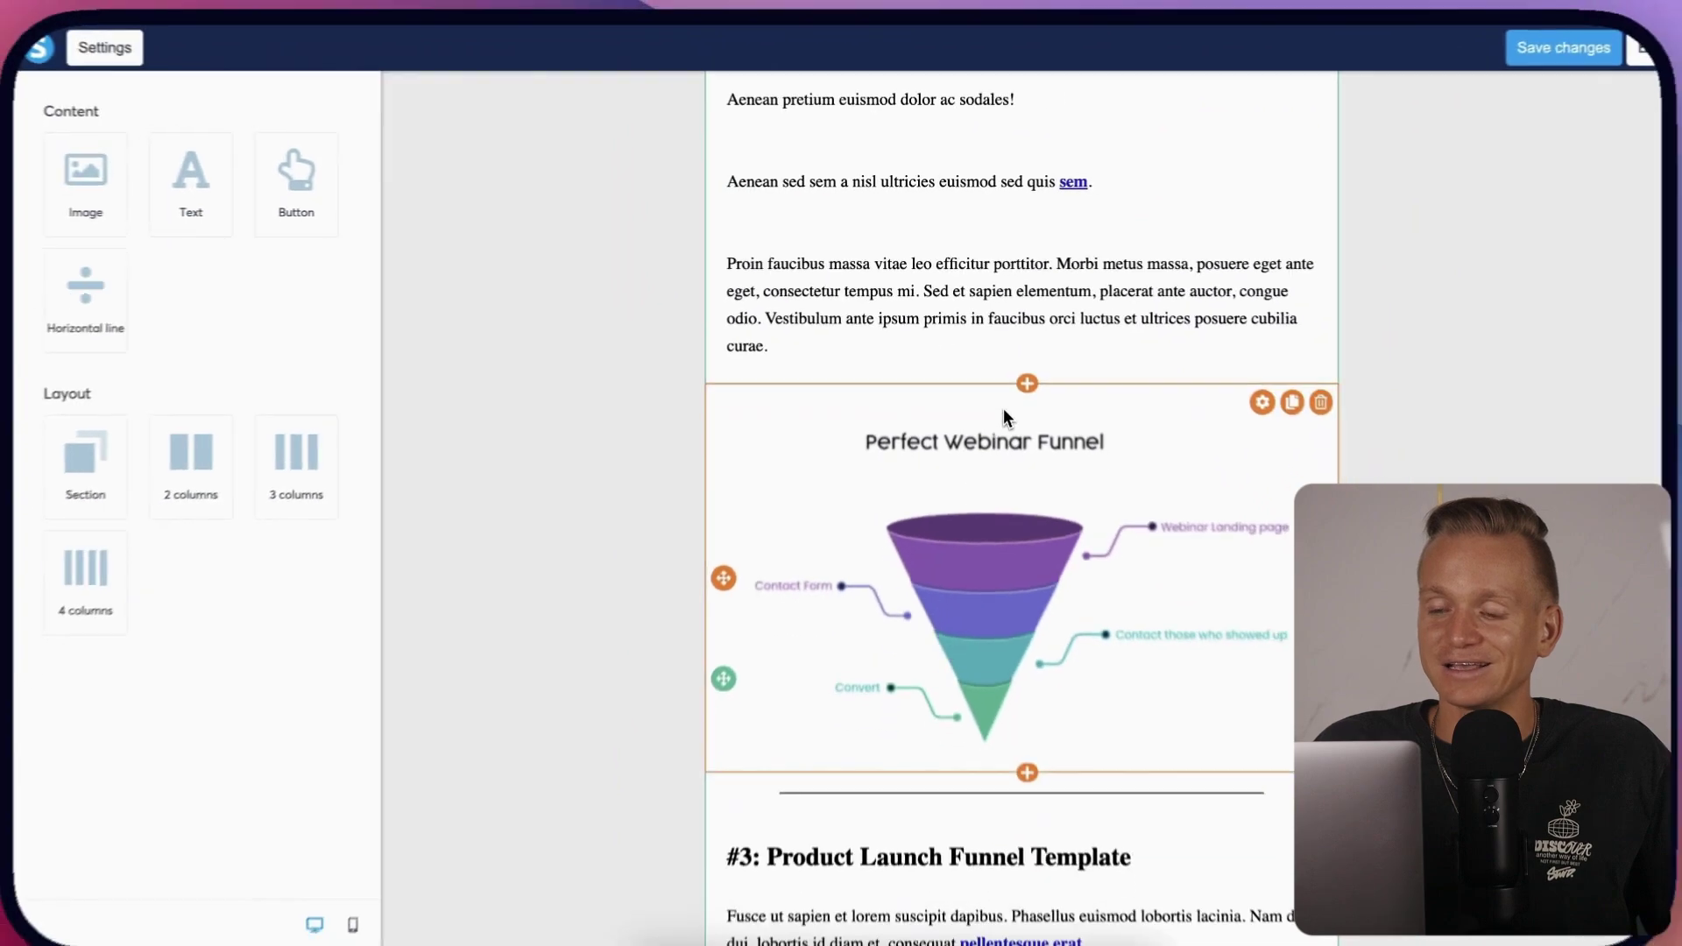
scroll(1045, 506, down, 10)
scroll(1003, 409, up, 15)
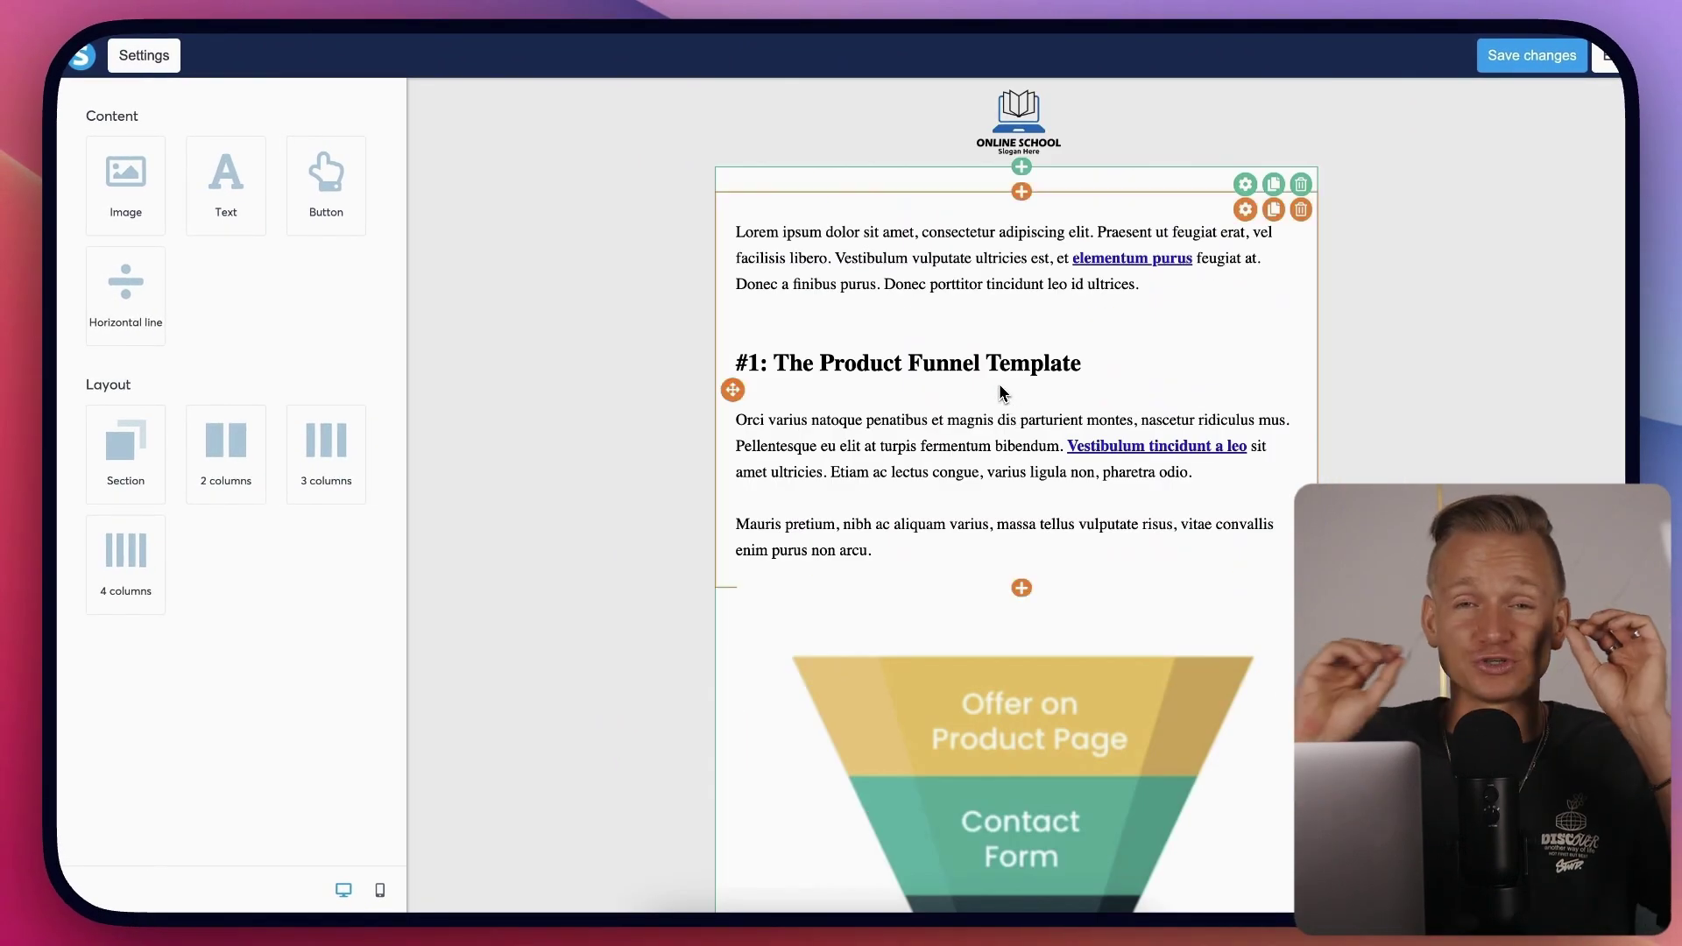